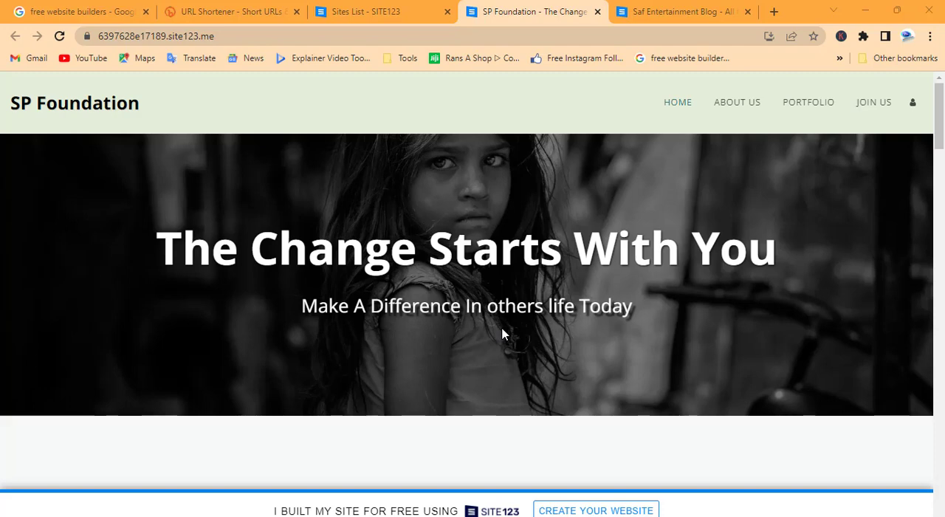
Look through the Google results for free website builders to locate the SITE123 listing.
click(502, 334)
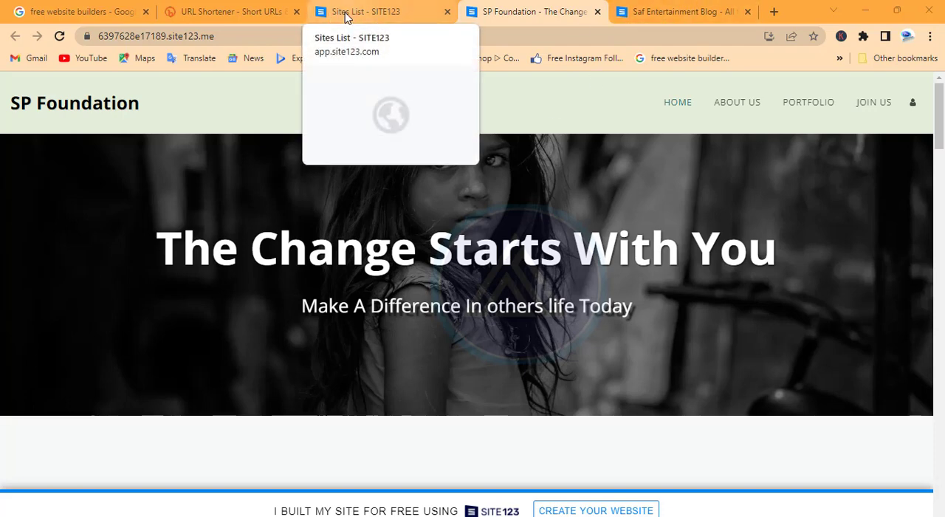
click(111, 11)
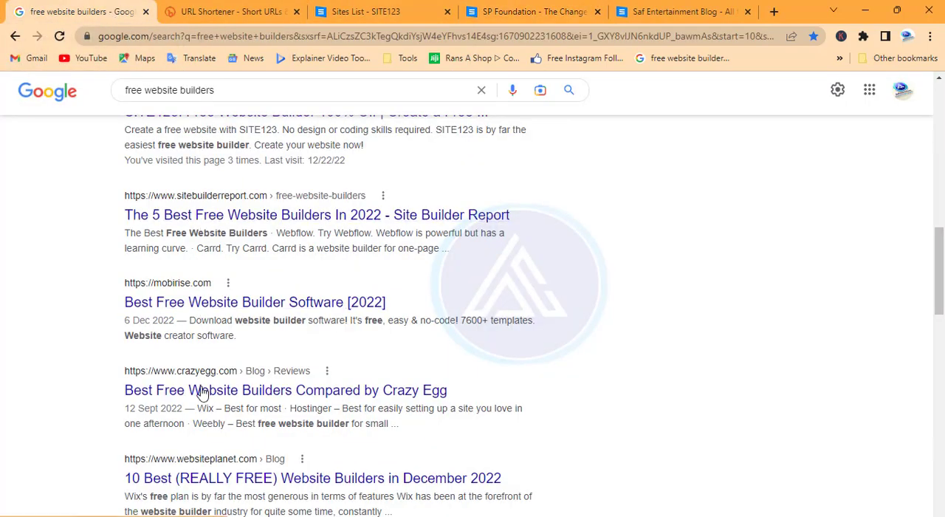
scroll(196, 297, up, 3)
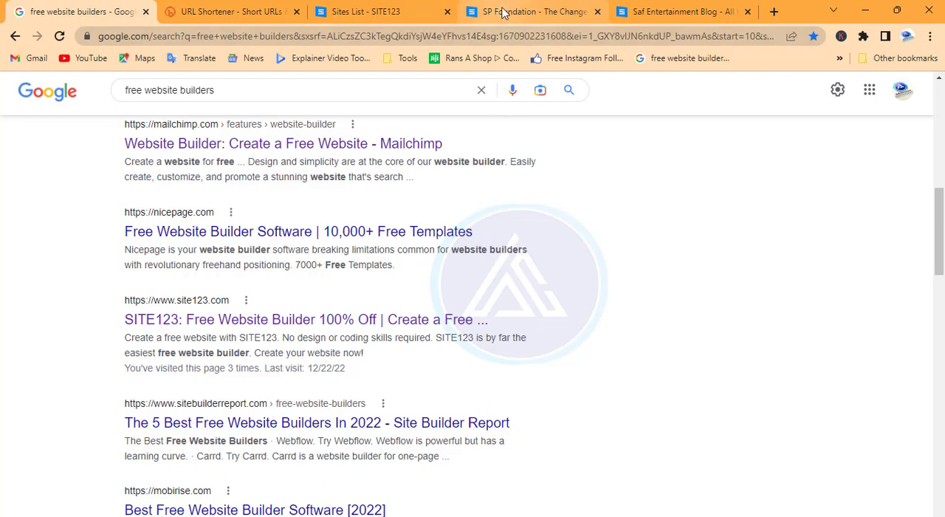
Start a new website from the SITE123 websites list and choose Community as its type.
click(359, 13)
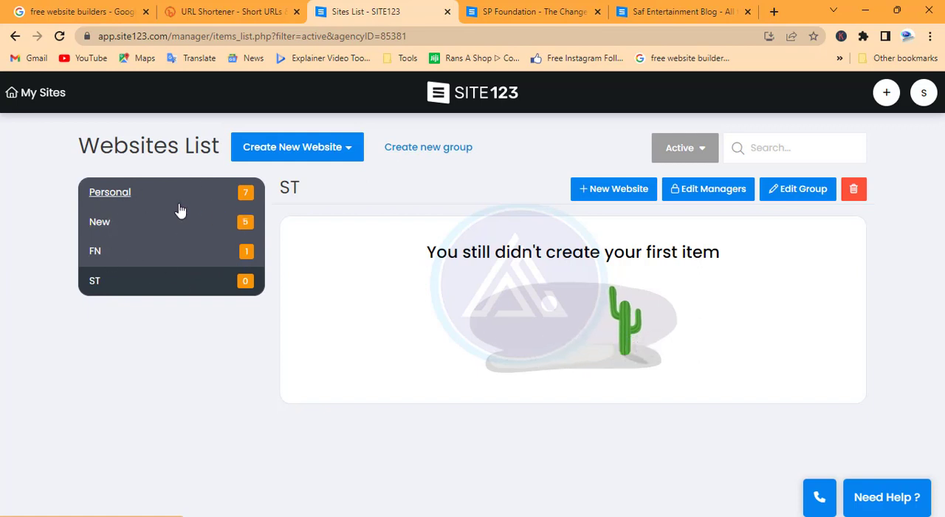
click(303, 151)
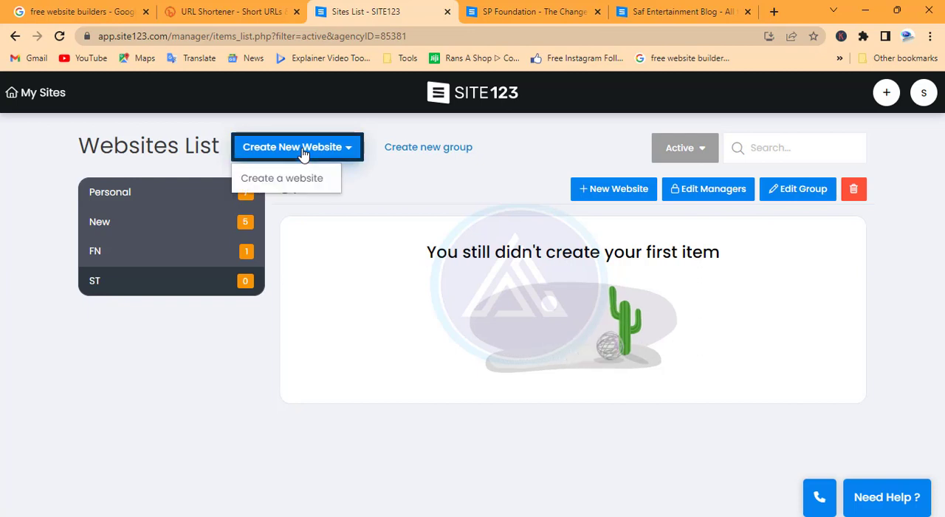
click(302, 181)
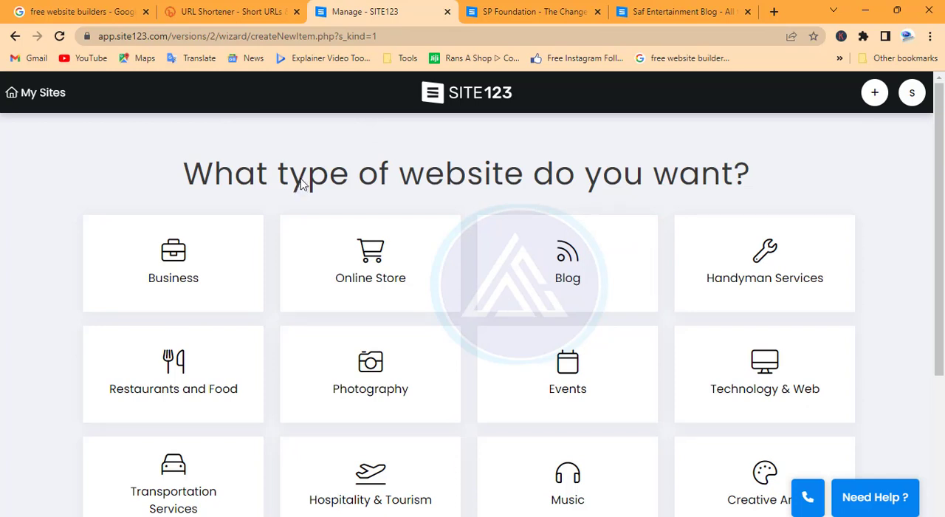
scroll(559, 375, down, 3)
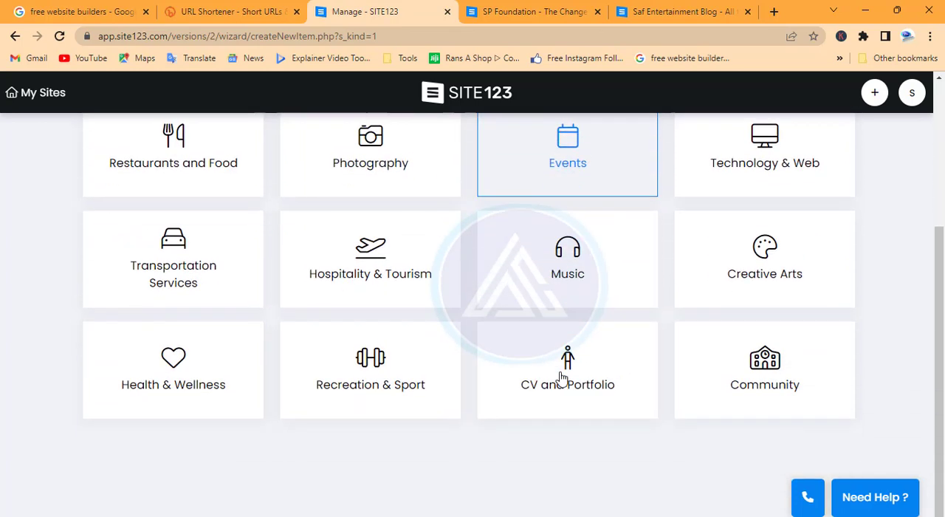
click(761, 364)
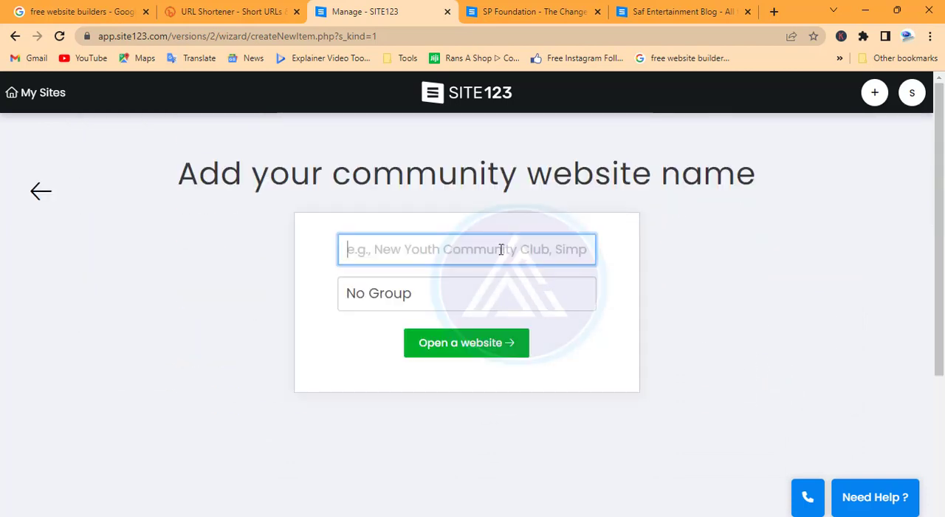
Name the community website EL-JONF, assign it to the FN group and open it in the editor.
text(EL-JONF)
click(445, 290)
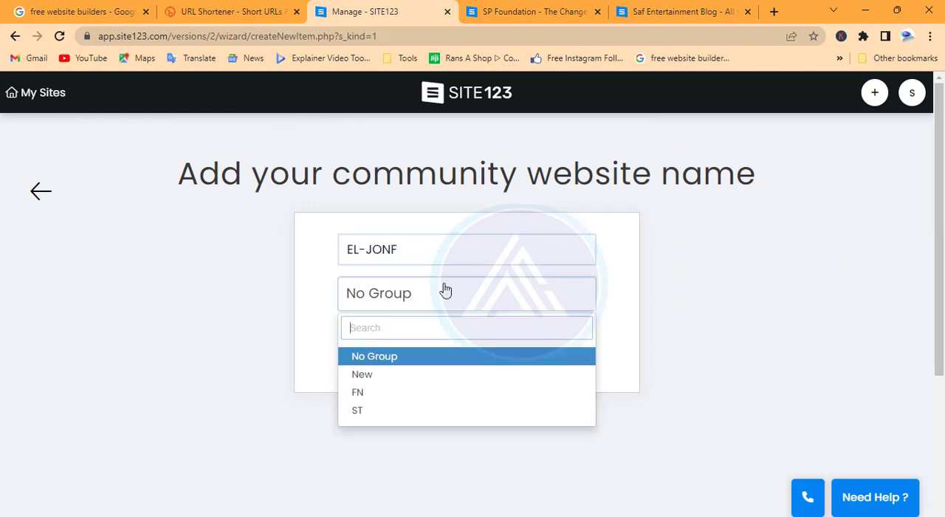
click(402, 394)
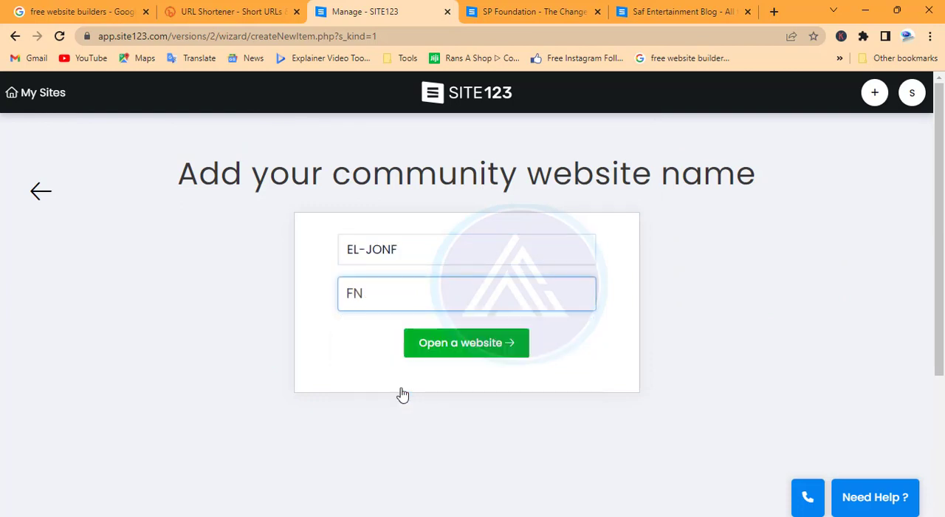
click(462, 347)
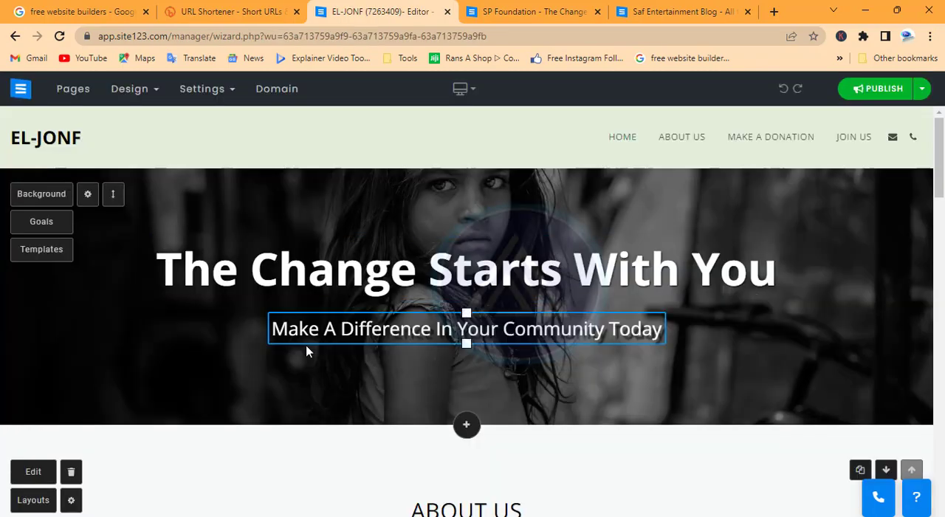
Examine the sections of the generated homepage, from the banner and About Us to Join Us and the footer.
scroll(304, 345, down, 10)
scroll(303, 350, up, 10)
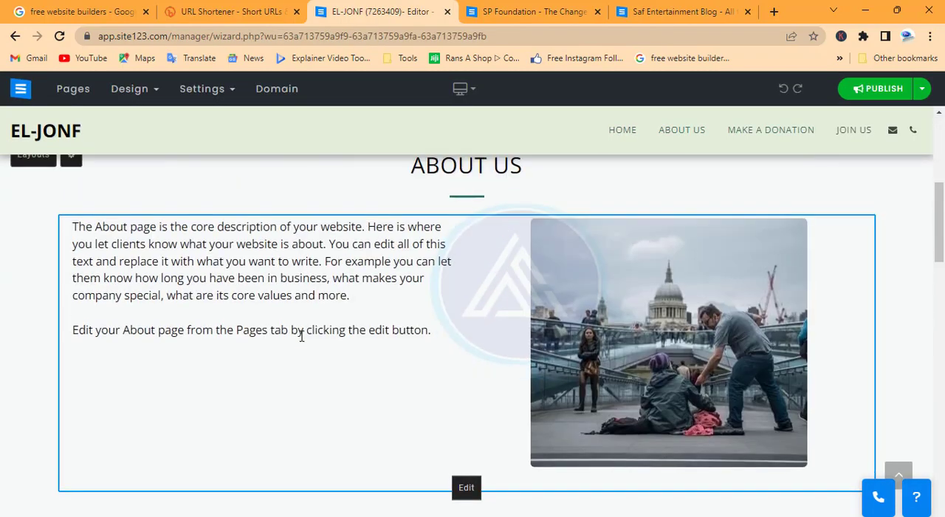
scroll(520, 320, down, 1)
scroll(520, 320, down, 15)
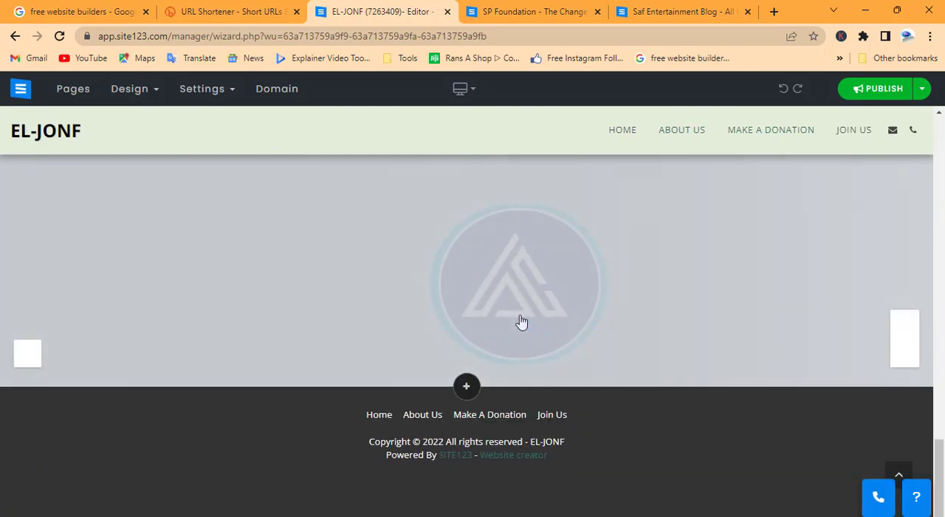
scroll(522, 322, up, 6)
scroll(520, 320, up, 5)
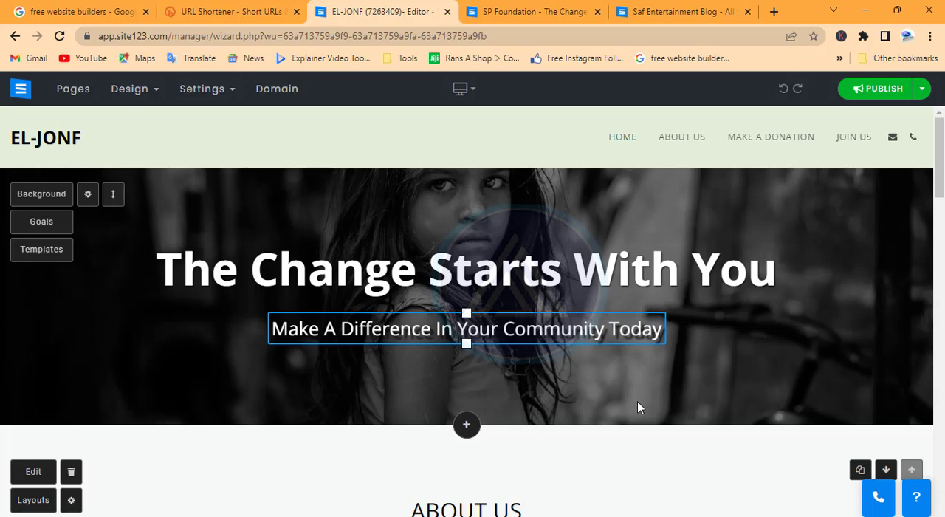
scroll(637, 400, down, 10)
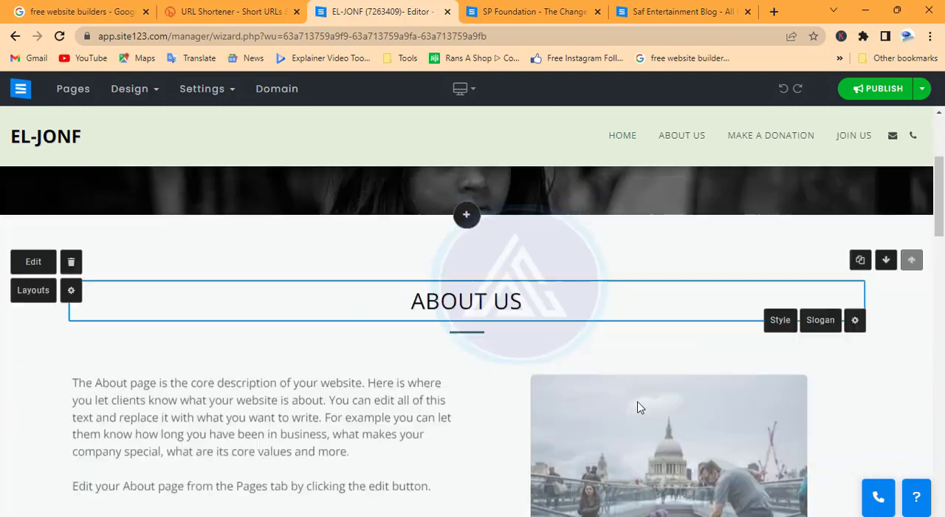
scroll(638, 401, down, 5)
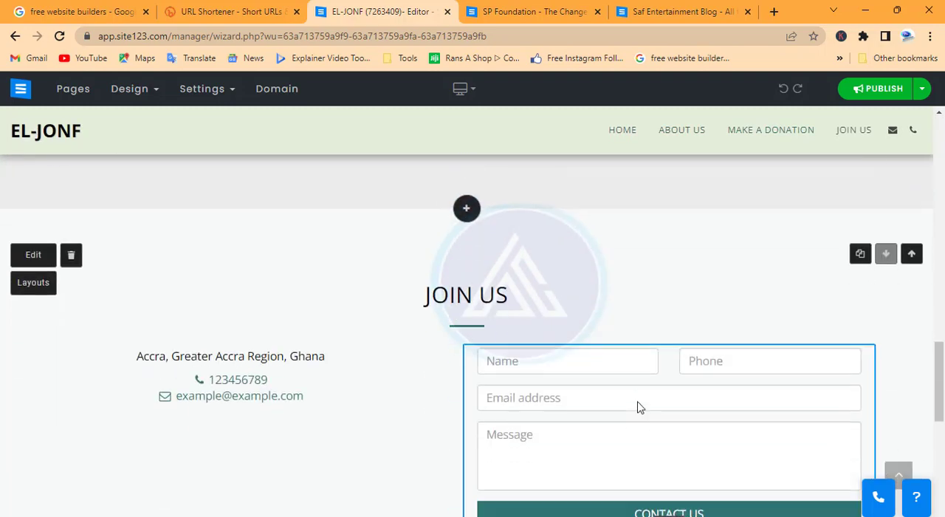
scroll(638, 401, up, 16)
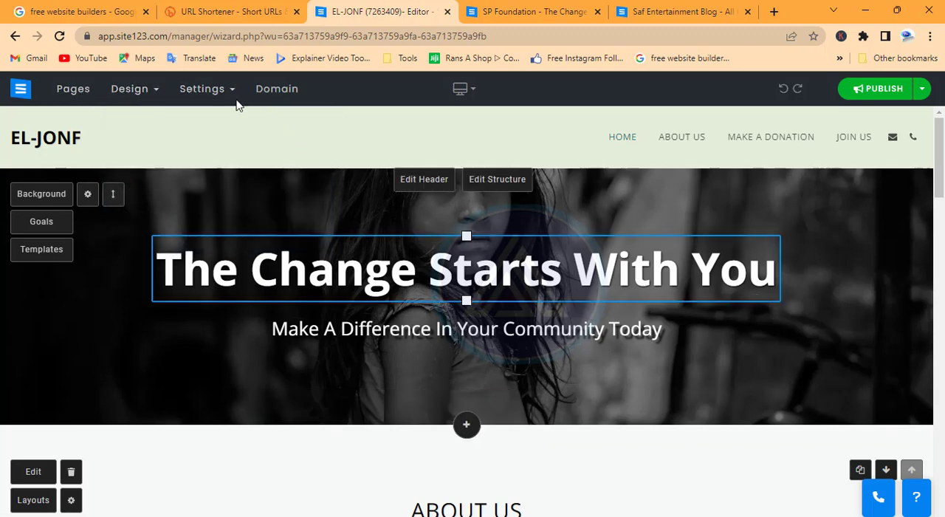
View the website name and logo settings, and set the website type to Multipage.
mouse_move(232, 95)
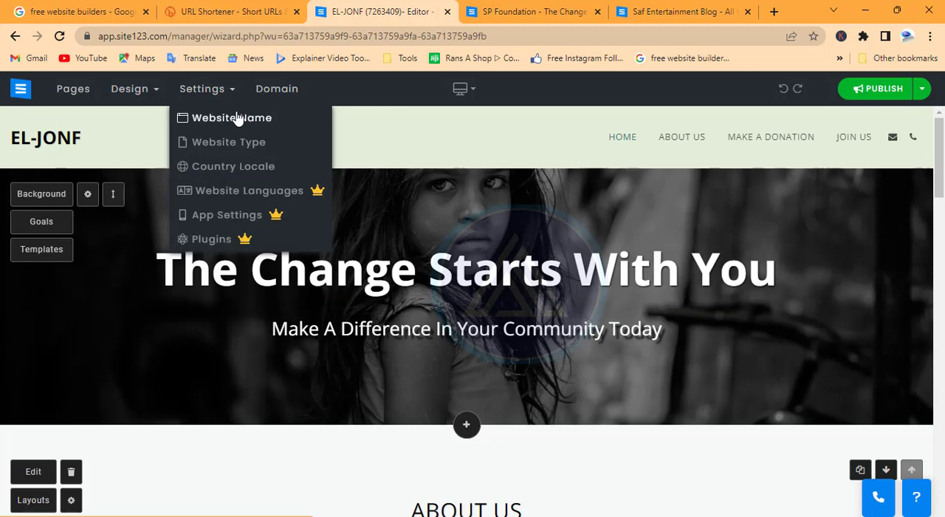
click(238, 119)
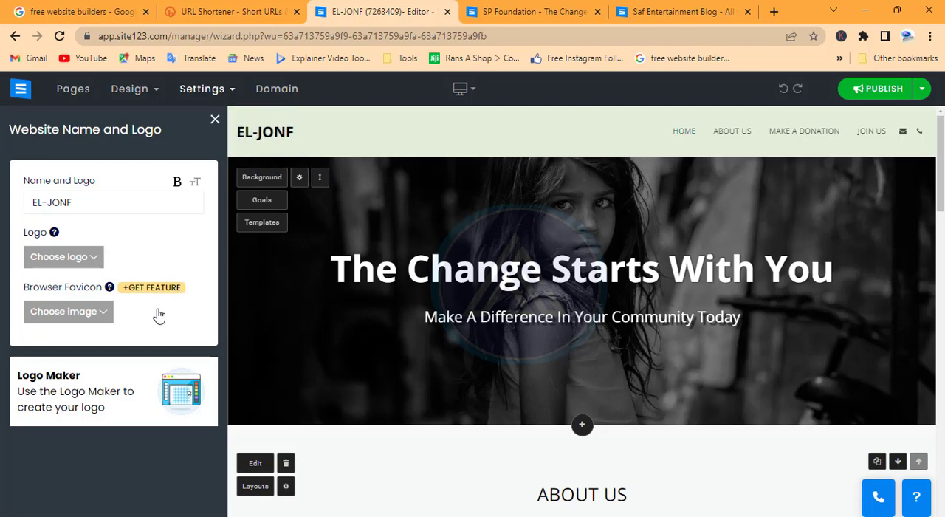
mouse_move(221, 89)
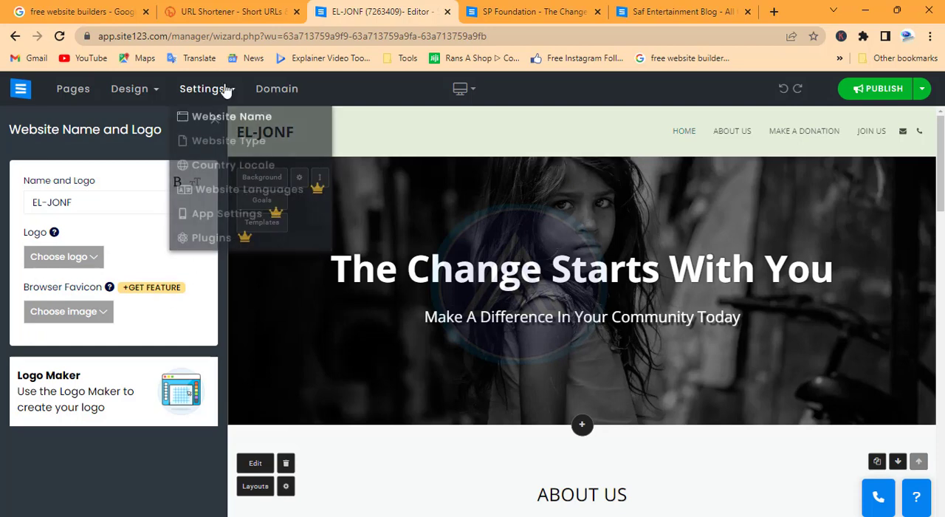
click(225, 145)
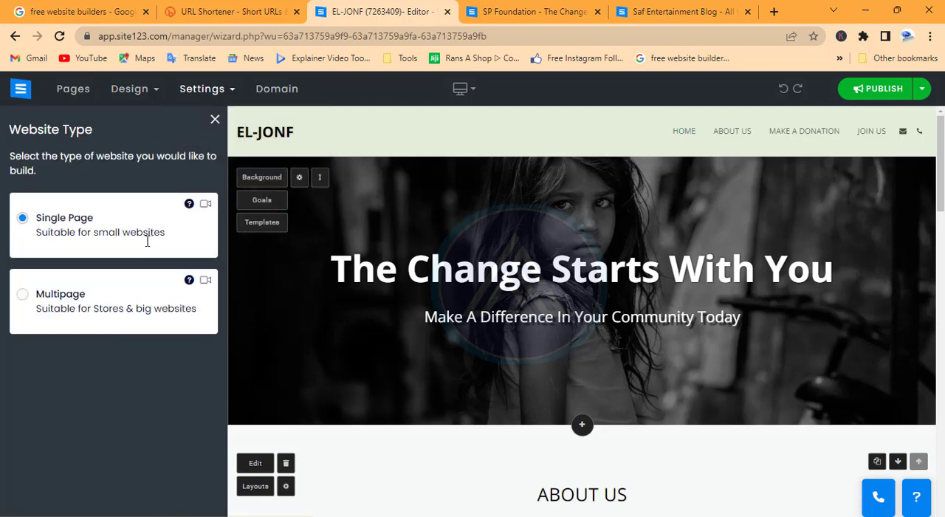
click(23, 294)
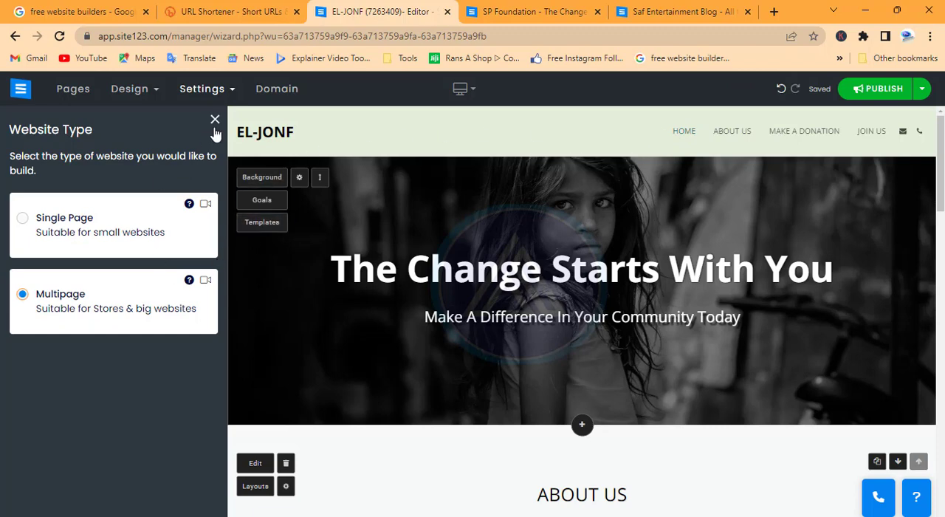
click(202, 91)
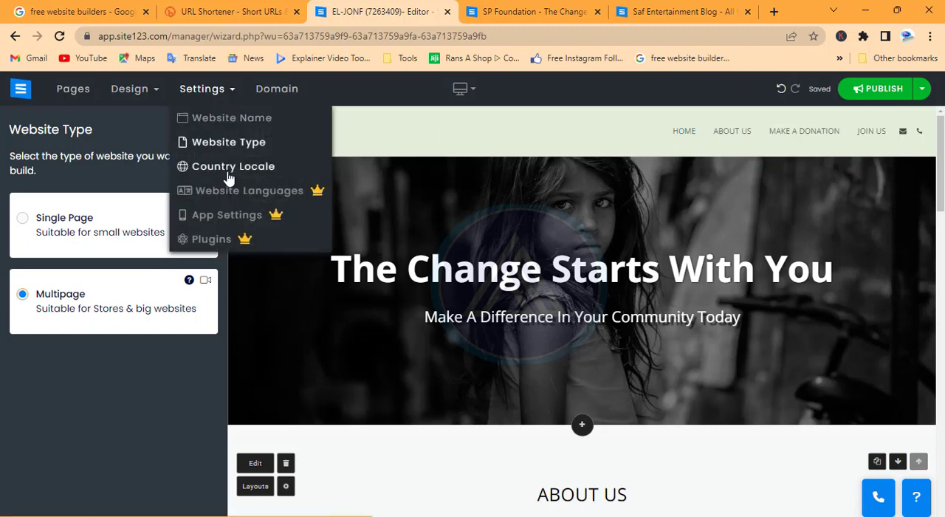
click(161, 95)
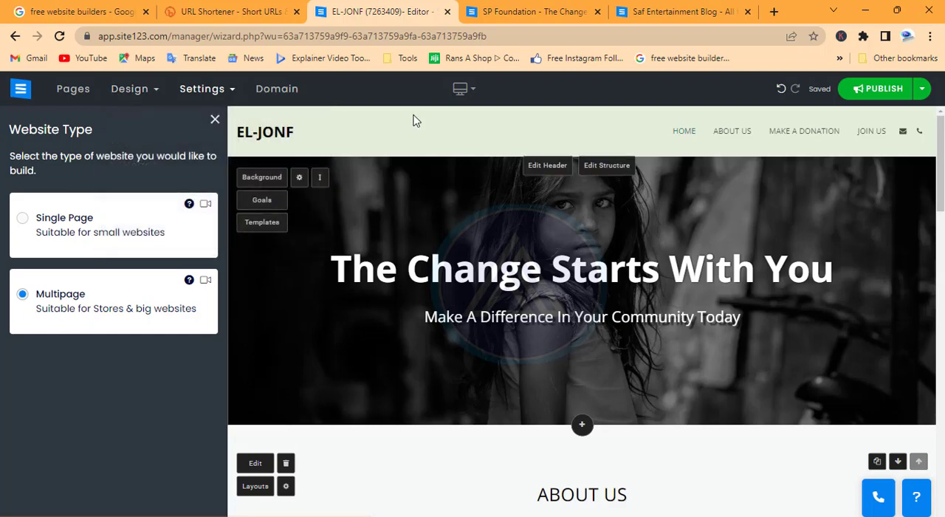
Try the black and navy color preset, and apply the maroon preset with a dark grey header and footer to the website.
scroll(709, 388, down, 4)
scroll(706, 388, down, 7)
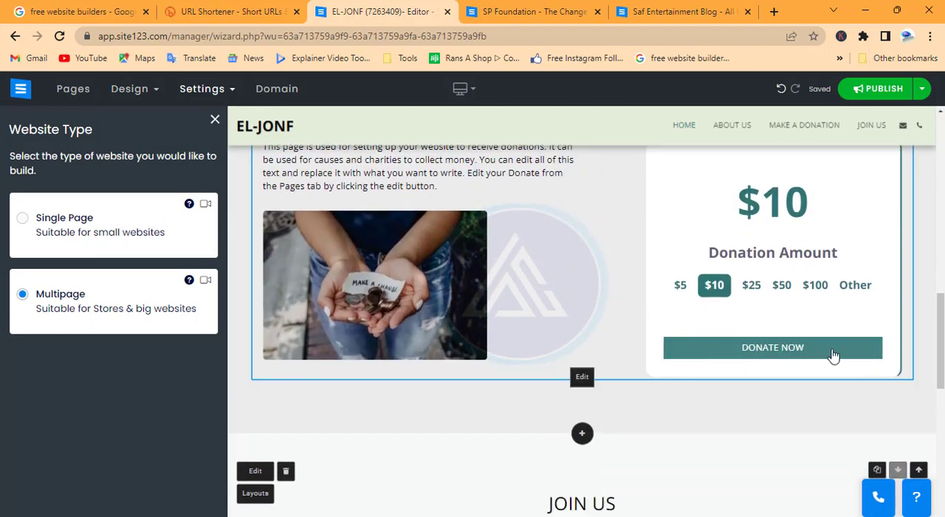
mouse_move(133, 98)
click(140, 116)
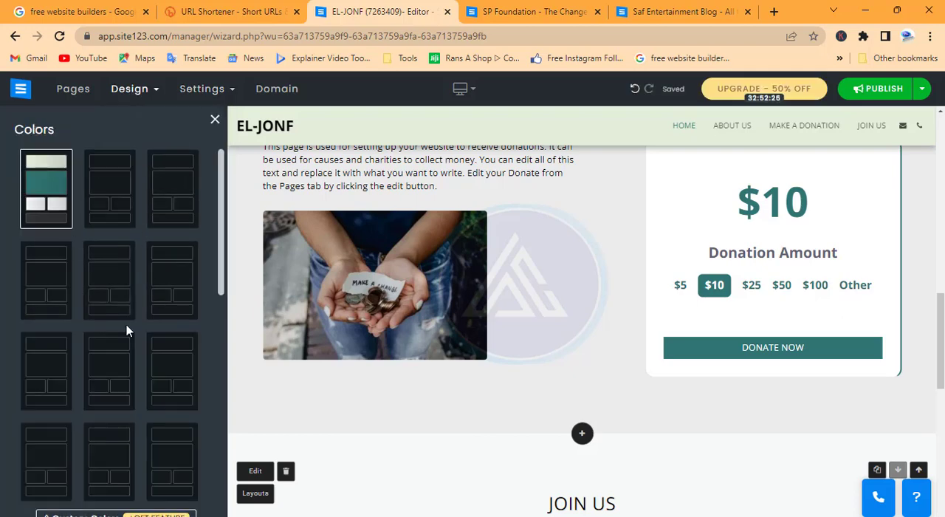
scroll(126, 326, down, 3)
scroll(127, 327, down, 5)
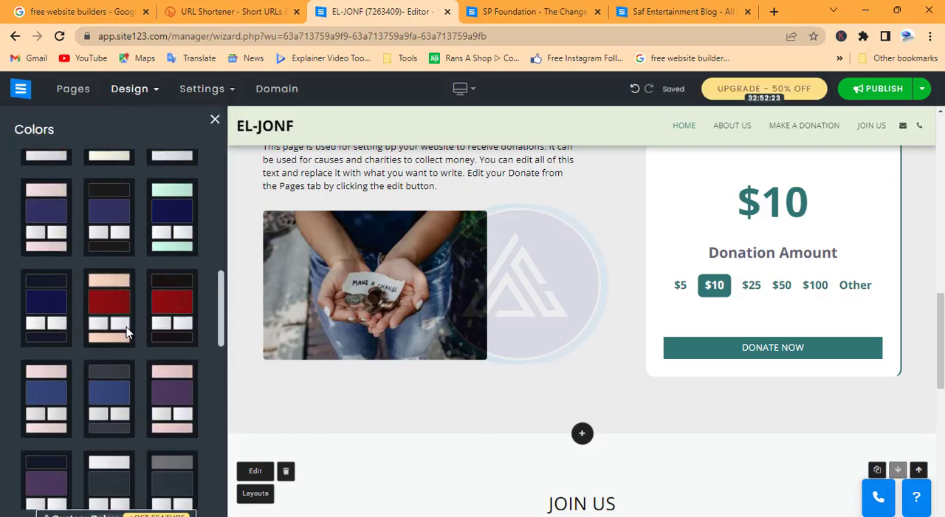
scroll(151, 396, down, 1)
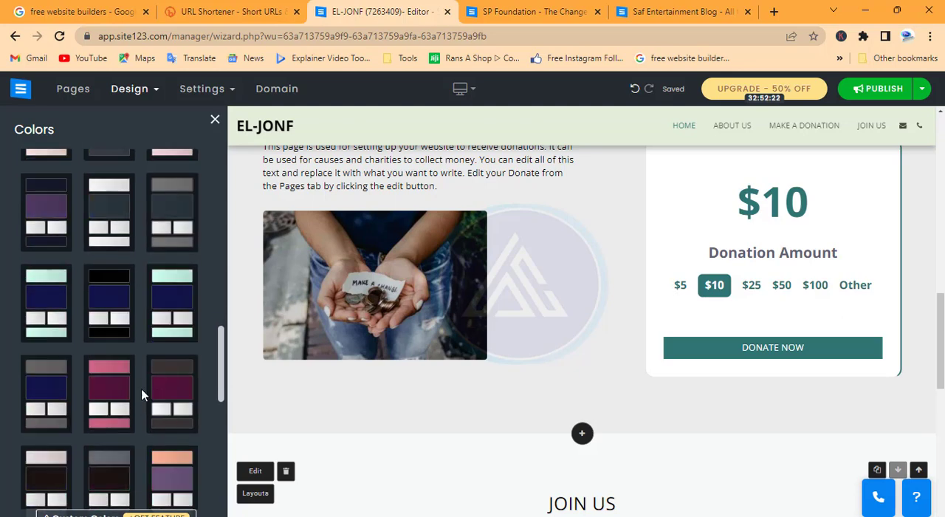
click(96, 292)
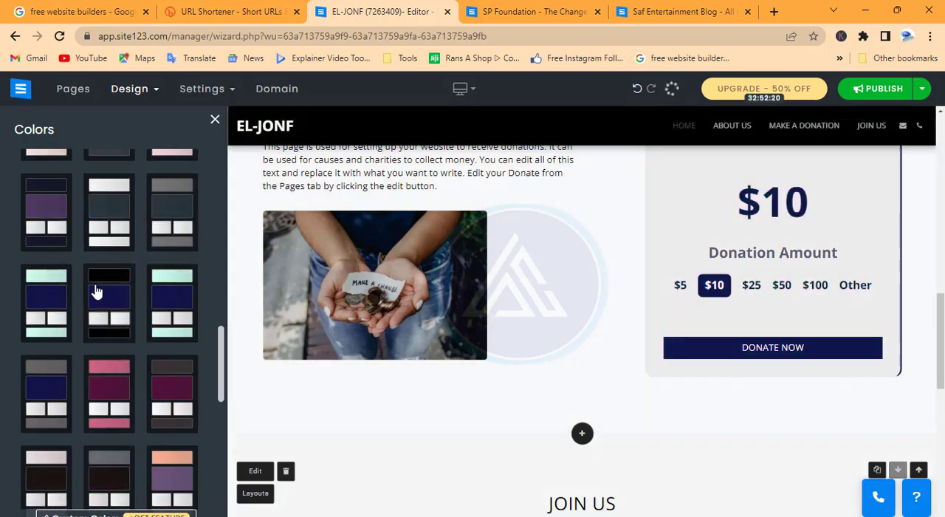
click(168, 396)
scroll(697, 413, down, 8)
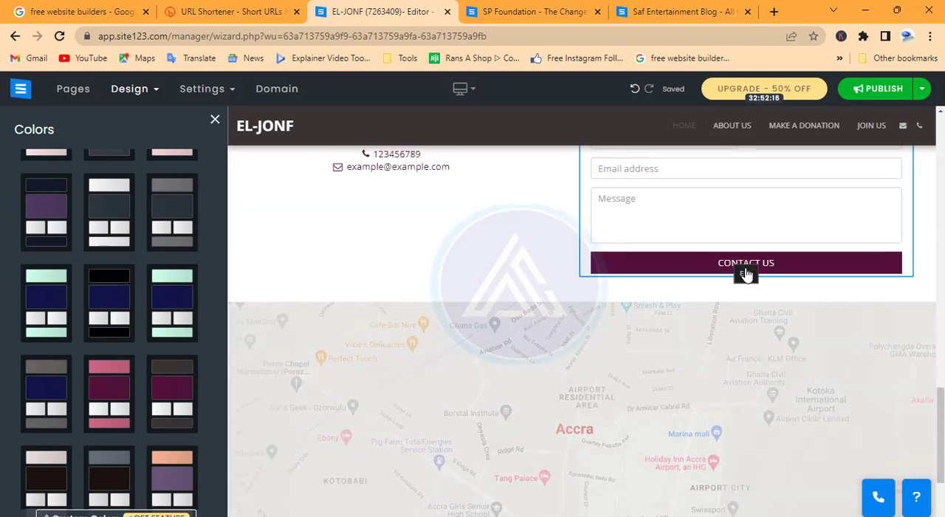
scroll(268, 295, up, 2)
Open the header design settings and review the recolored page from the banner to the footer.
mouse_move(147, 99)
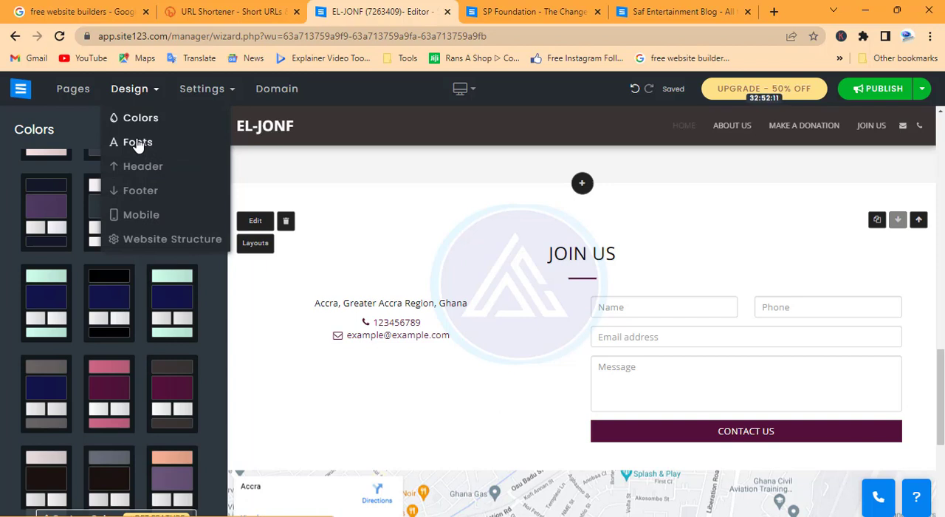
click(142, 168)
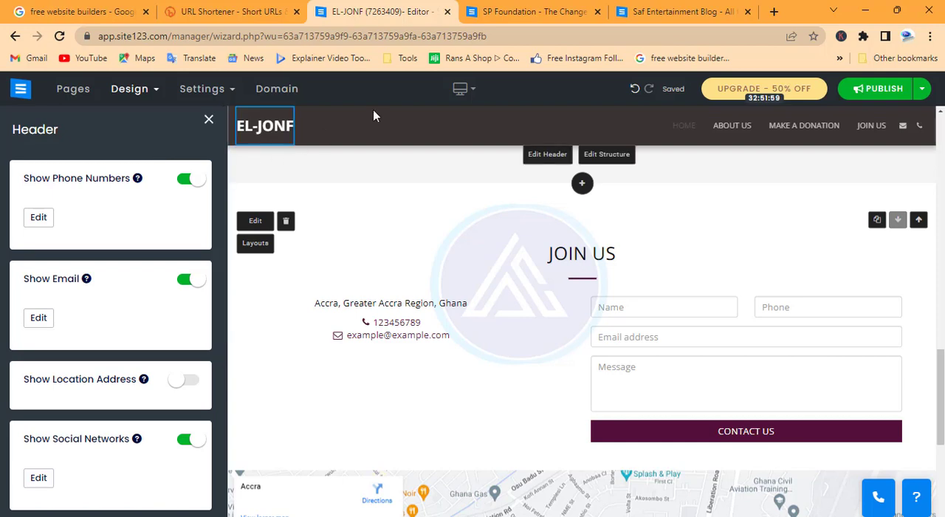
scroll(513, 254, up, 13)
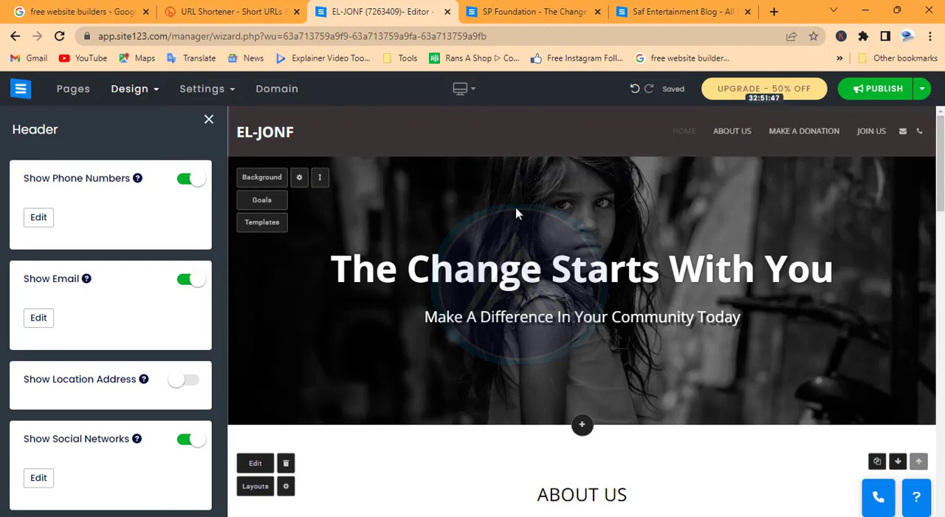
scroll(520, 303, down, 5)
scroll(527, 312, down, 10)
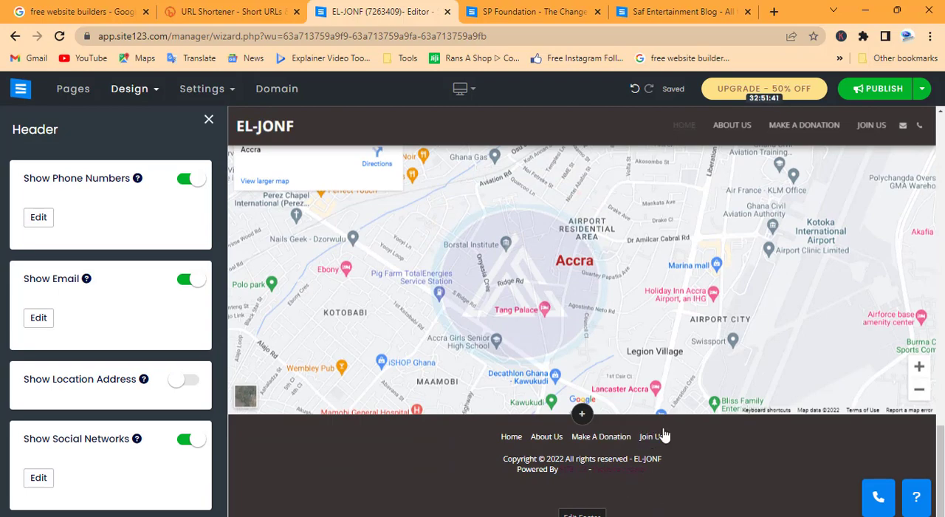
scroll(656, 480, up, 4)
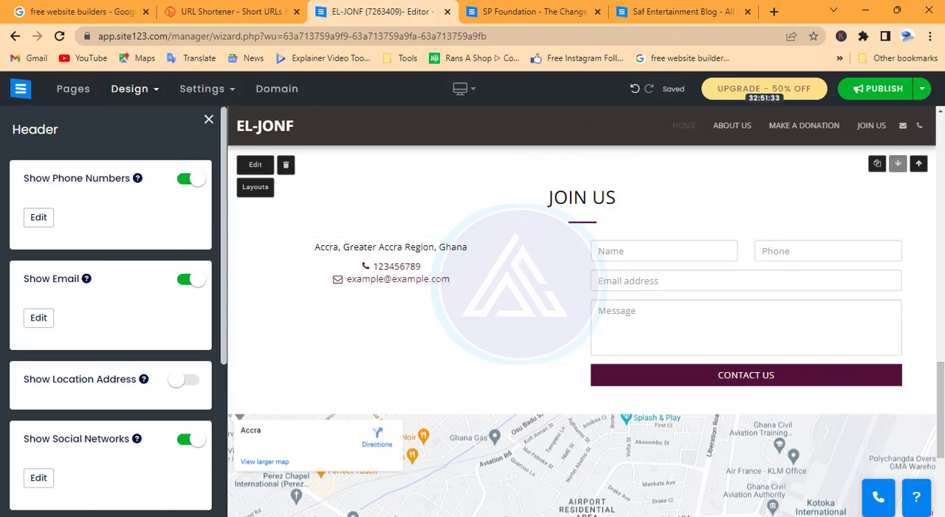
Review the header display options, from phone numbers and email to the search tool and action buttons.
scroll(87, 401, down, 1)
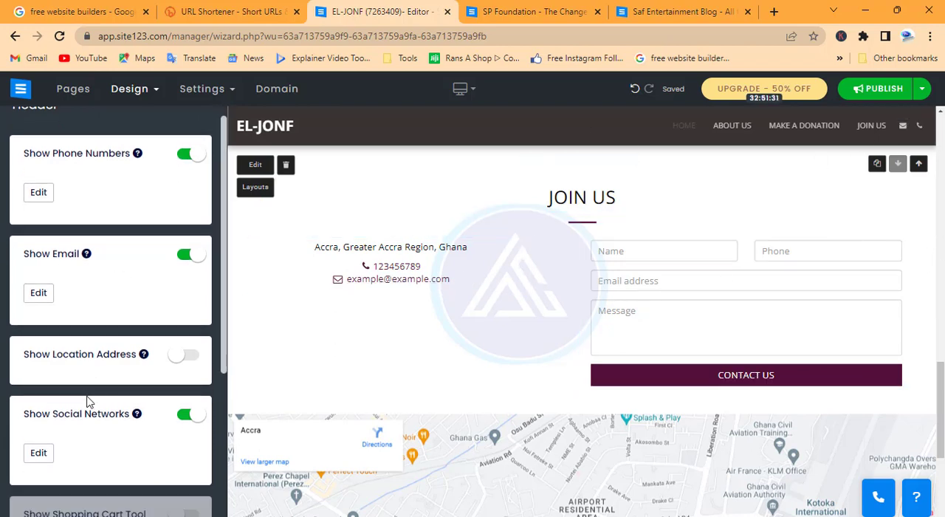
scroll(87, 401, down, 4)
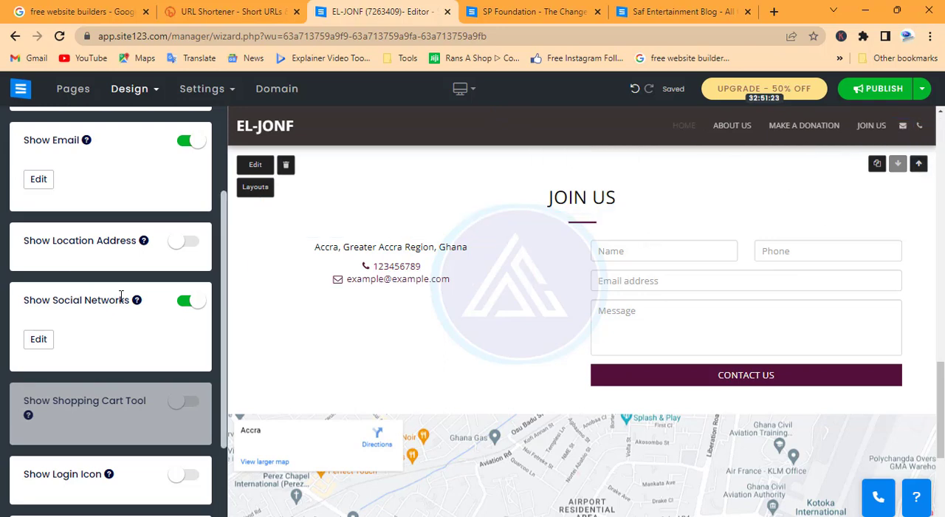
scroll(150, 354, down, 2)
scroll(149, 353, down, 2)
Turn on the floating contact button and the floating share button in the footer design settings, and try the share button.
click(132, 88)
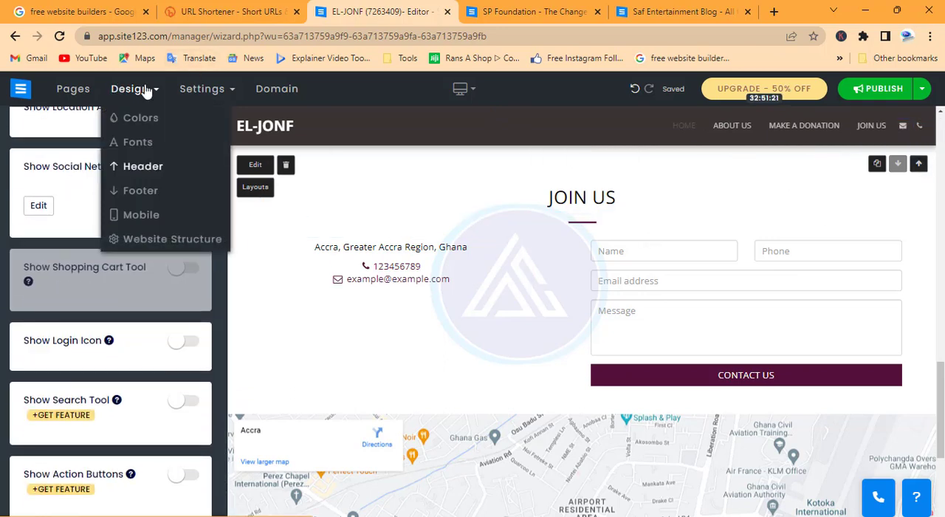
click(141, 190)
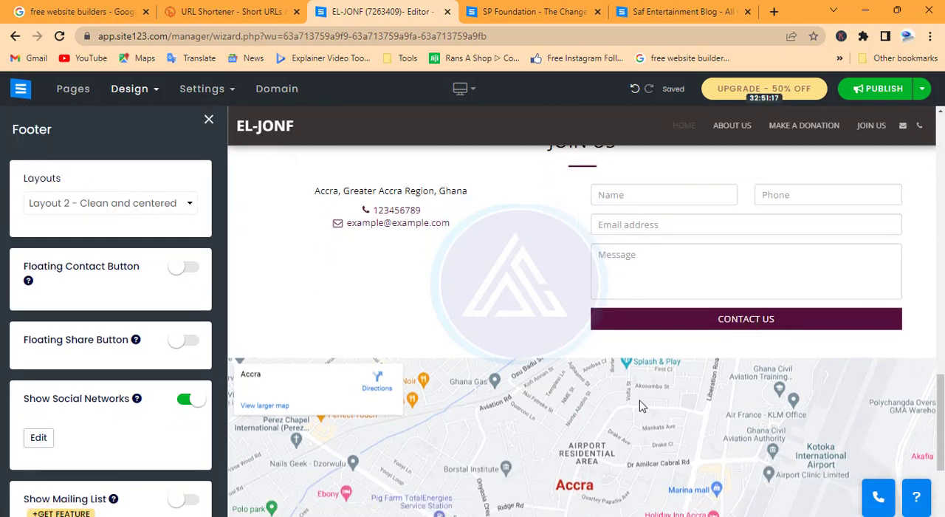
scroll(618, 403, down, 3)
scroll(619, 403, down, 2)
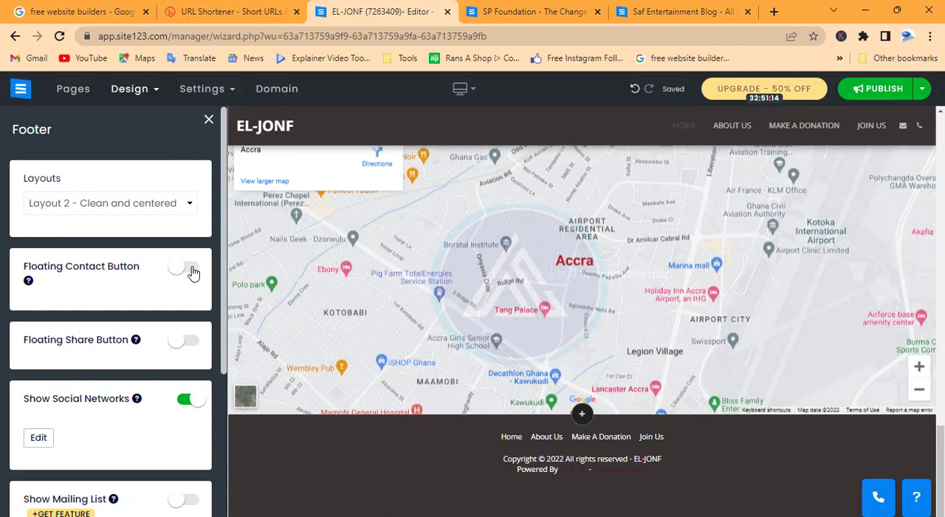
click(191, 269)
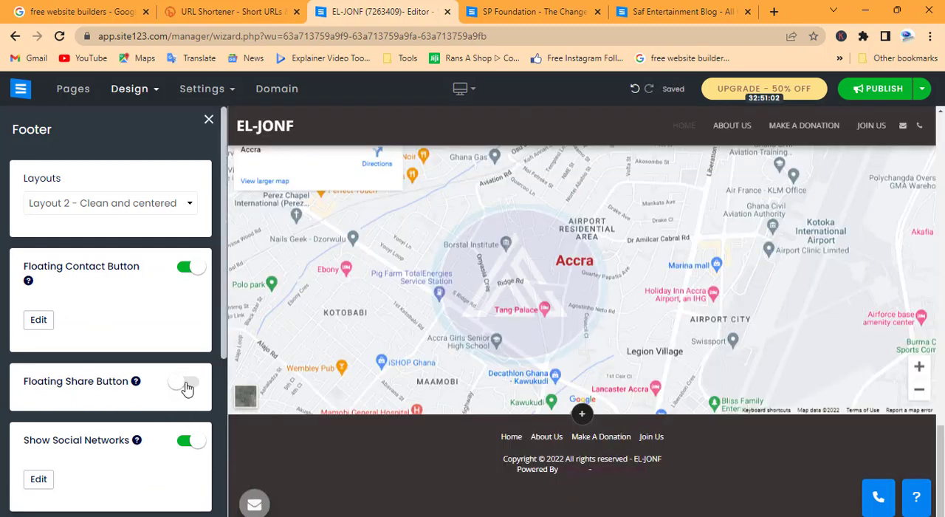
click(188, 386)
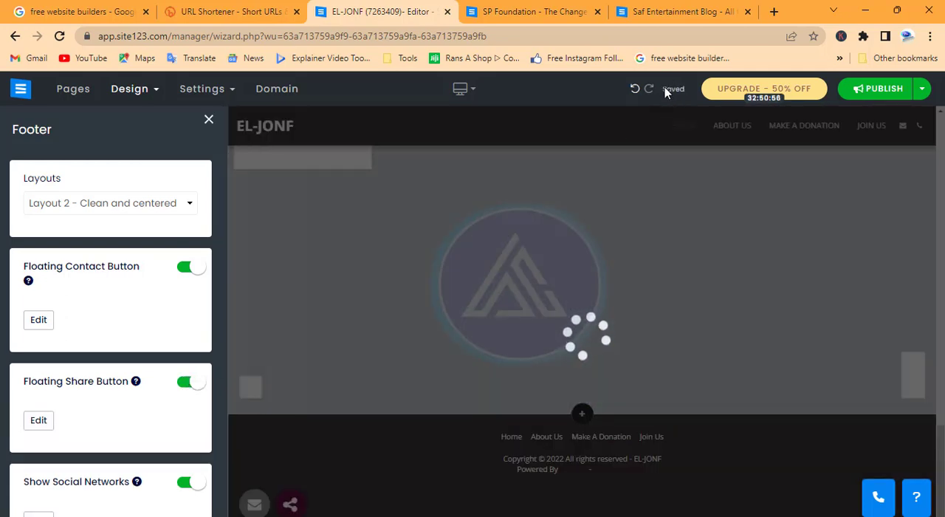
mouse_move(671, 91)
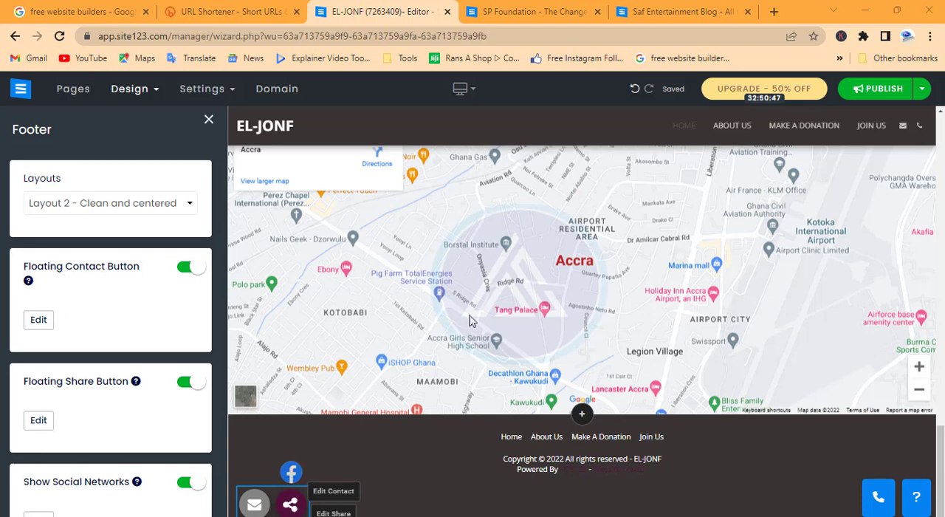
click(286, 503)
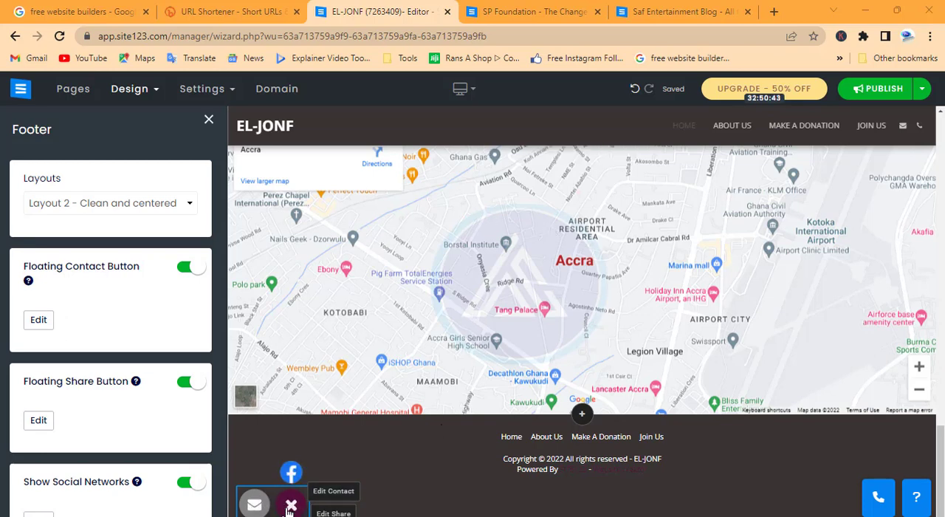
Browse the preset website structures with their different logo and menu placements, and close them without choosing one.
click(131, 89)
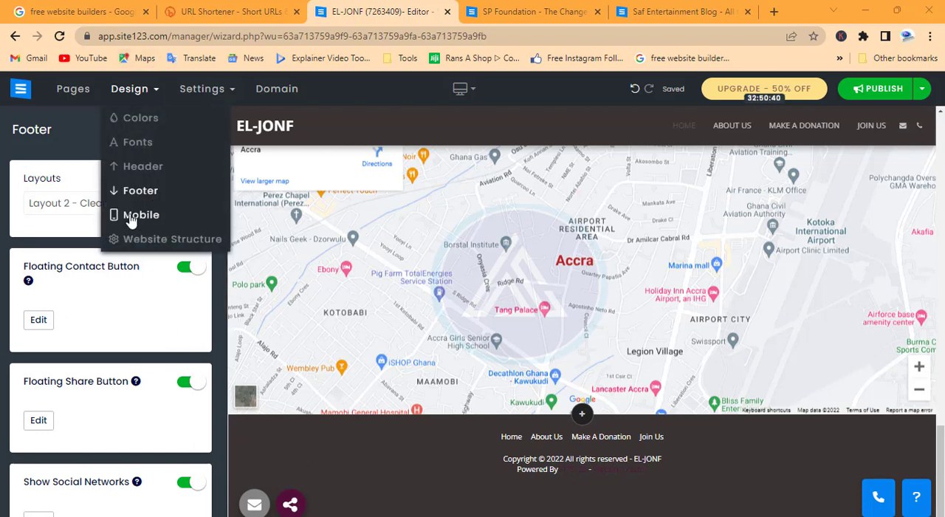
click(162, 240)
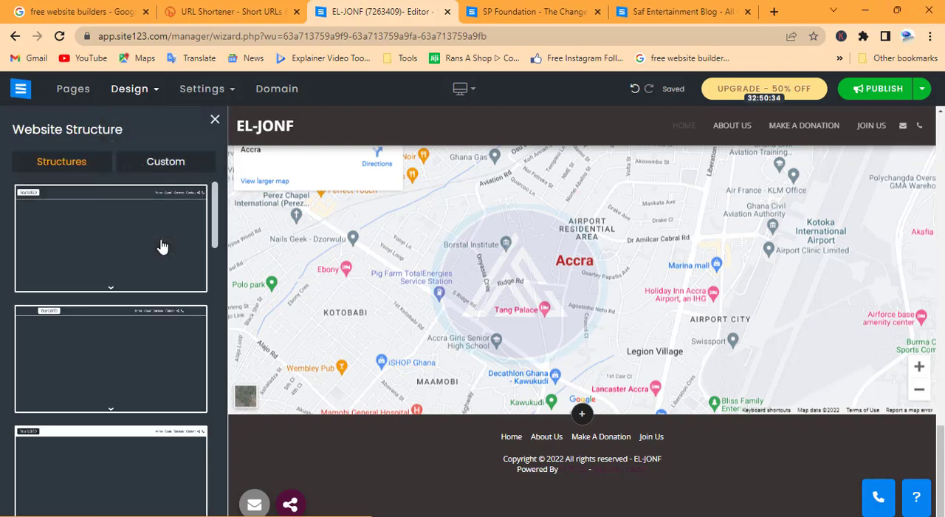
scroll(131, 294, down, 2)
scroll(132, 293, down, 5)
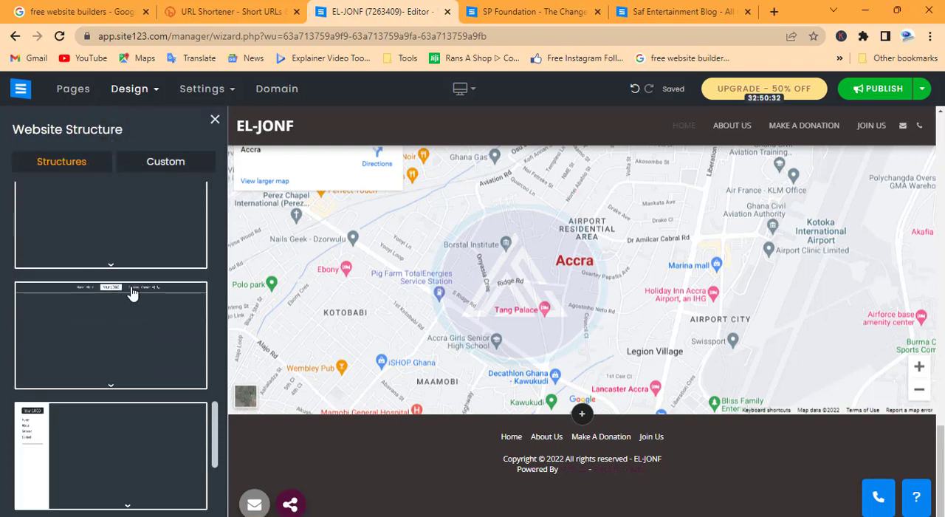
scroll(131, 294, up, 5)
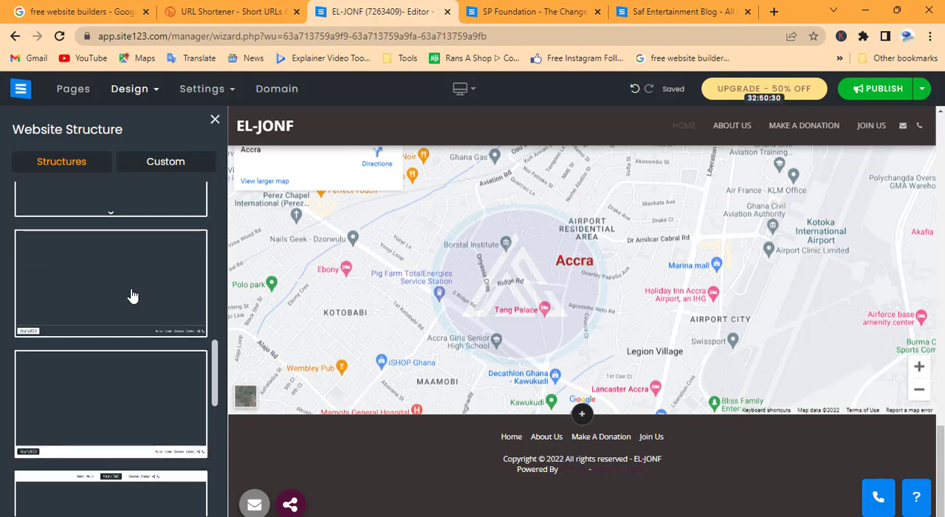
scroll(131, 295, up, 4)
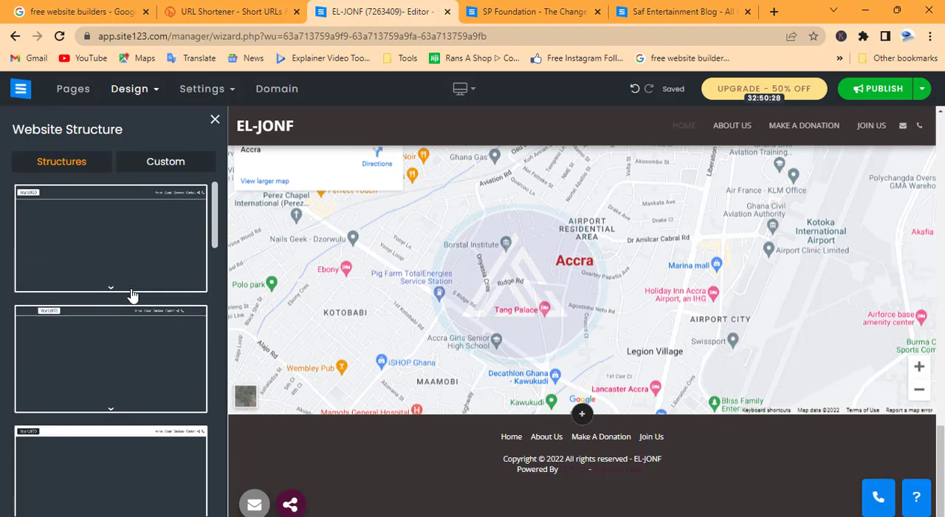
scroll(131, 295, down, 5)
scroll(131, 296, down, 5)
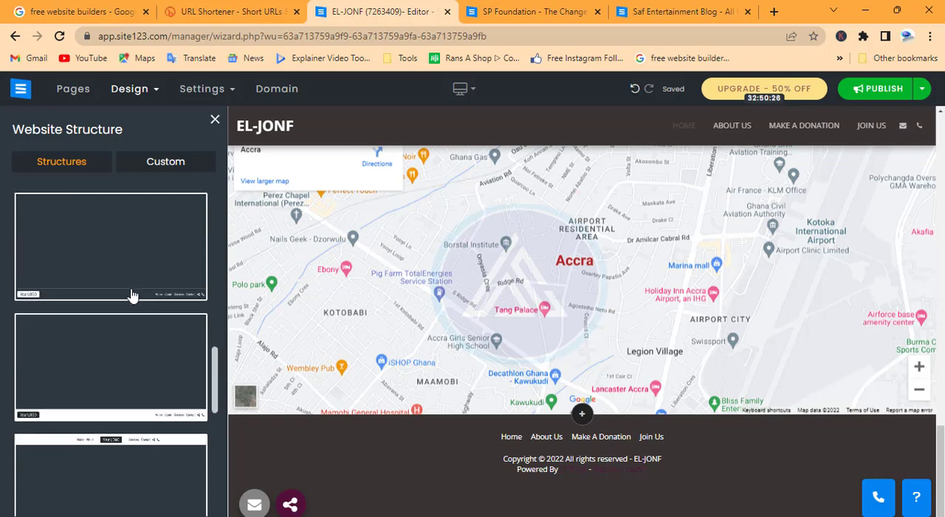
scroll(131, 295, down, 5)
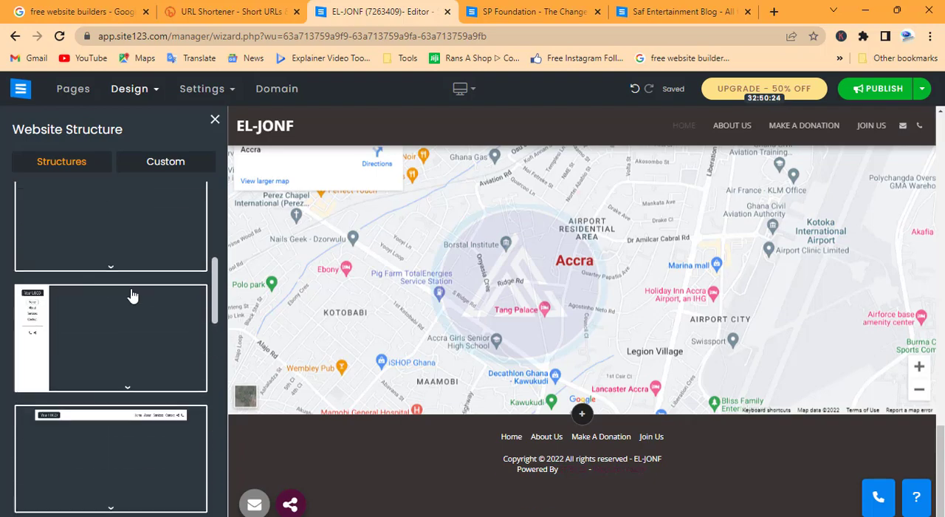
click(214, 120)
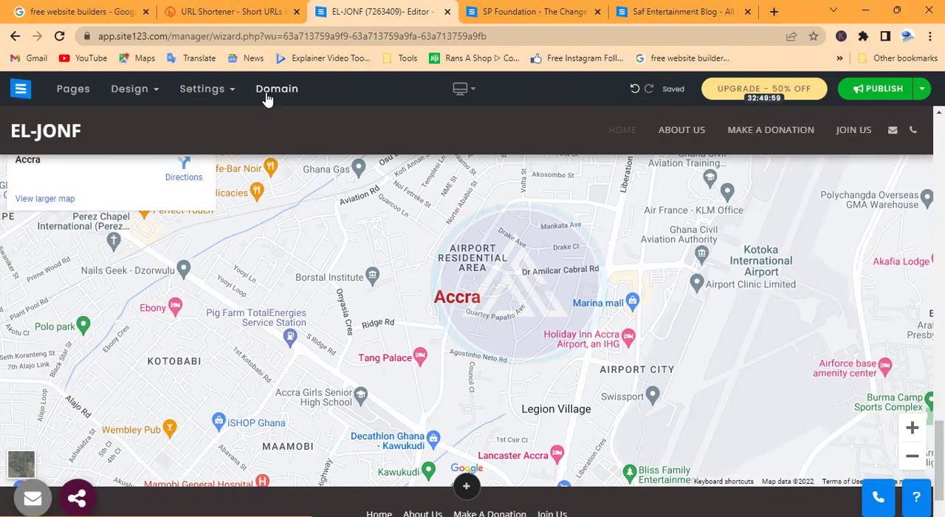
Open the list of website pages and review the homepage from the banner down to the Join Us section.
mouse_move(137, 95)
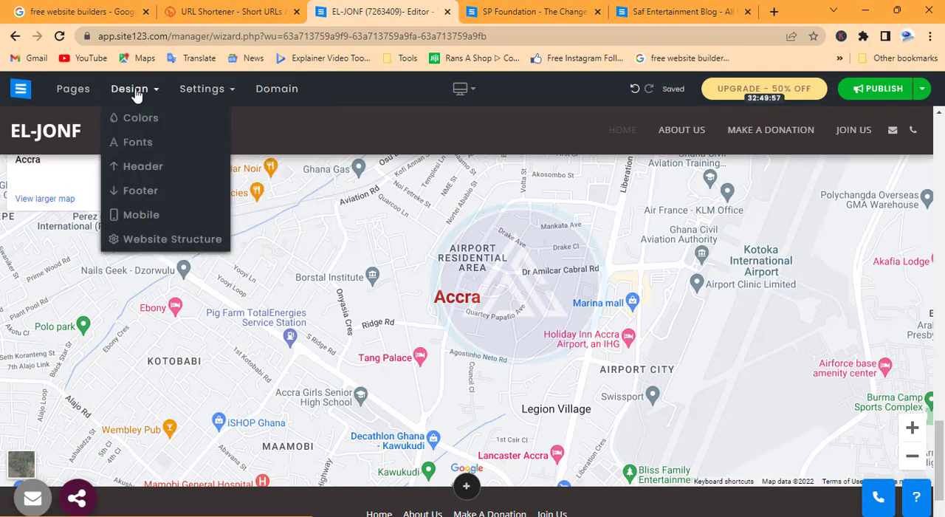
click(74, 89)
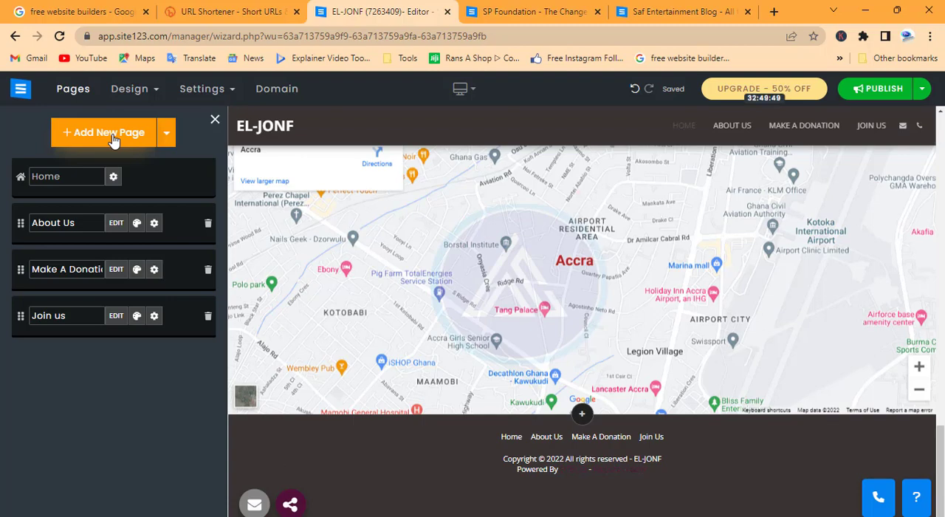
scroll(669, 234, up, 15)
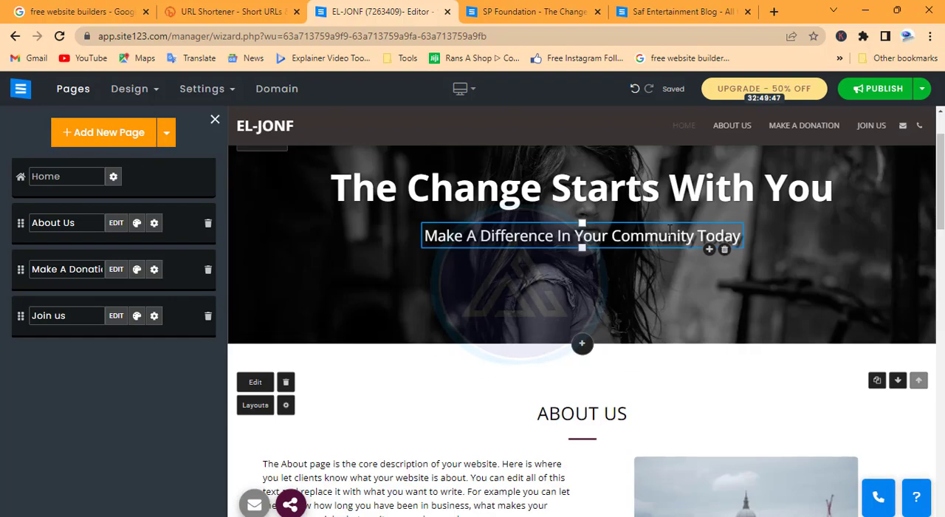
scroll(669, 234, down, 15)
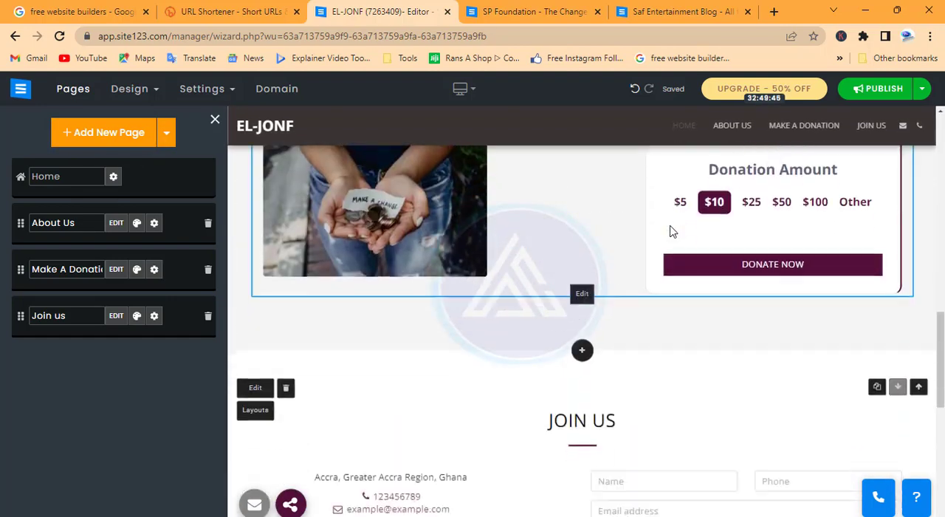
scroll(672, 231, down, 5)
scroll(671, 232, up, 8)
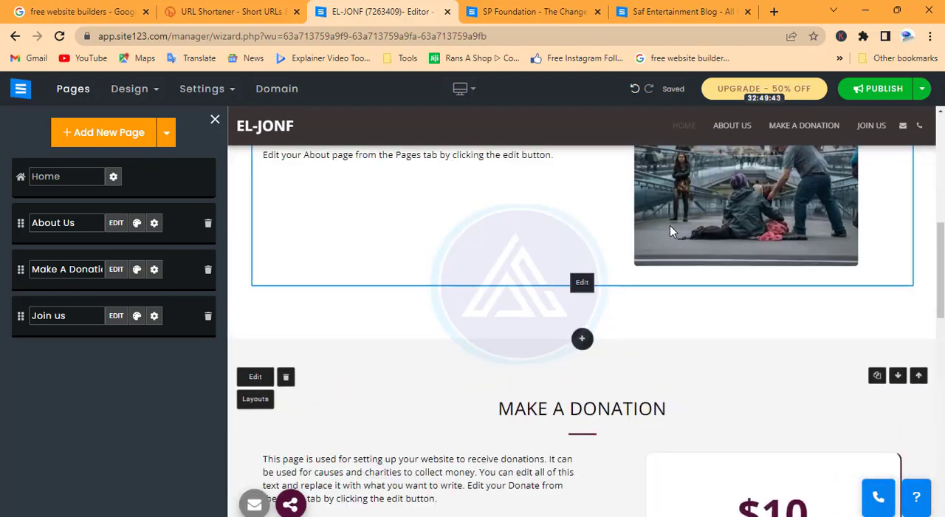
scroll(670, 225, up, 5)
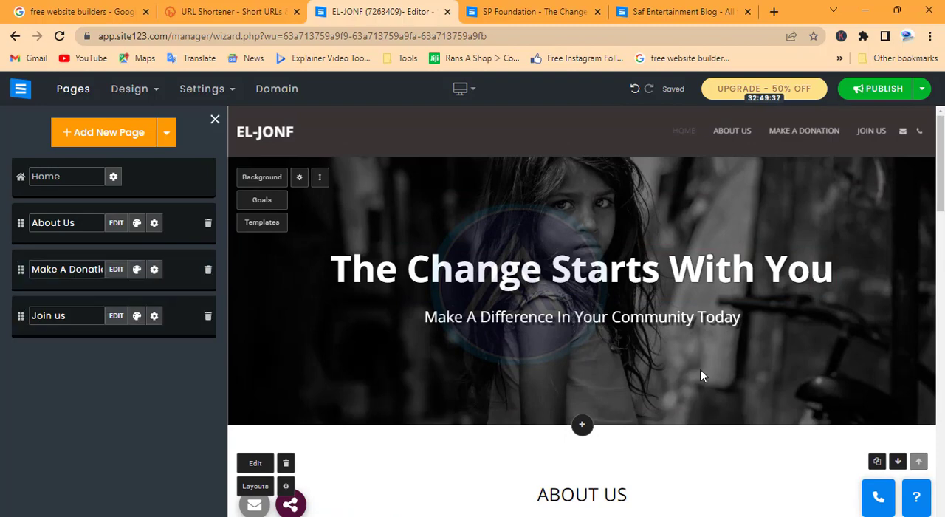
scroll(700, 373, down, 10)
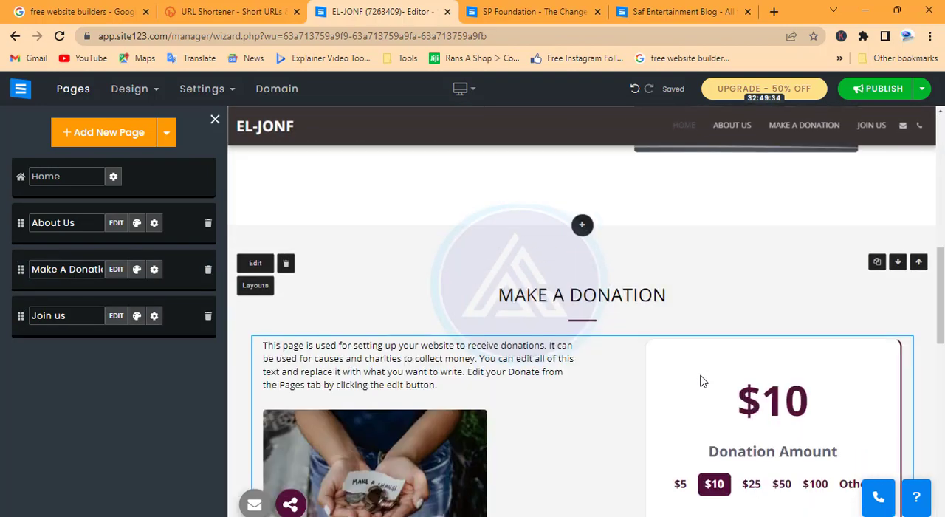
scroll(703, 381, down, 5)
scroll(703, 381, up, 4)
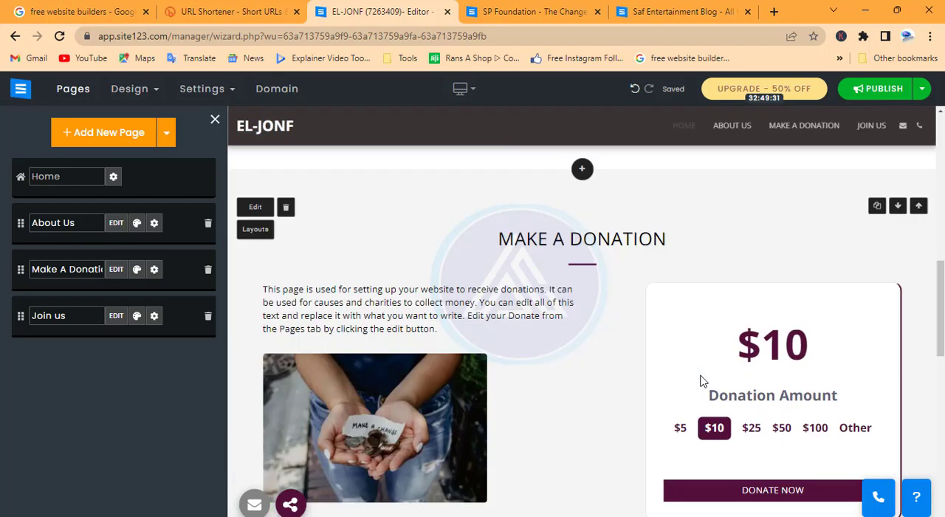
Add a Portfolio page using the layout with three adjoining image tiles and titles overlaid on the images.
click(85, 132)
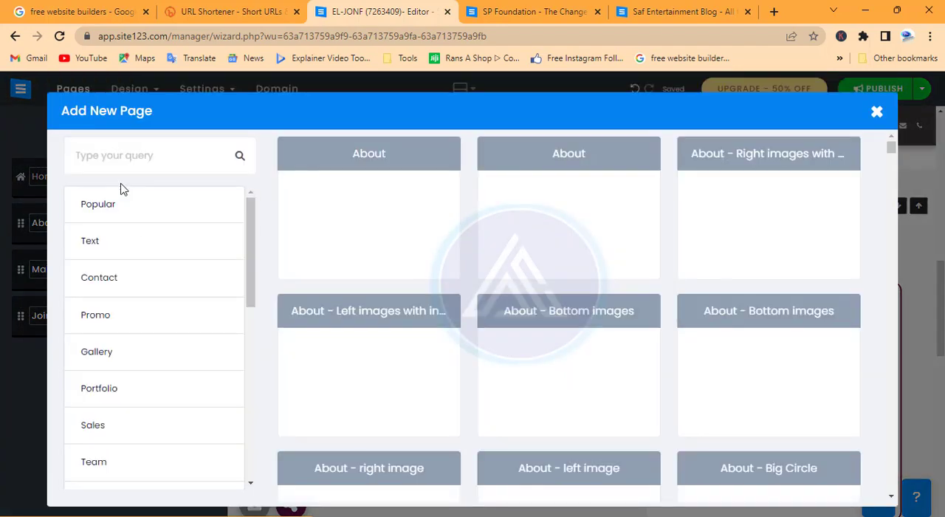
text(PO)
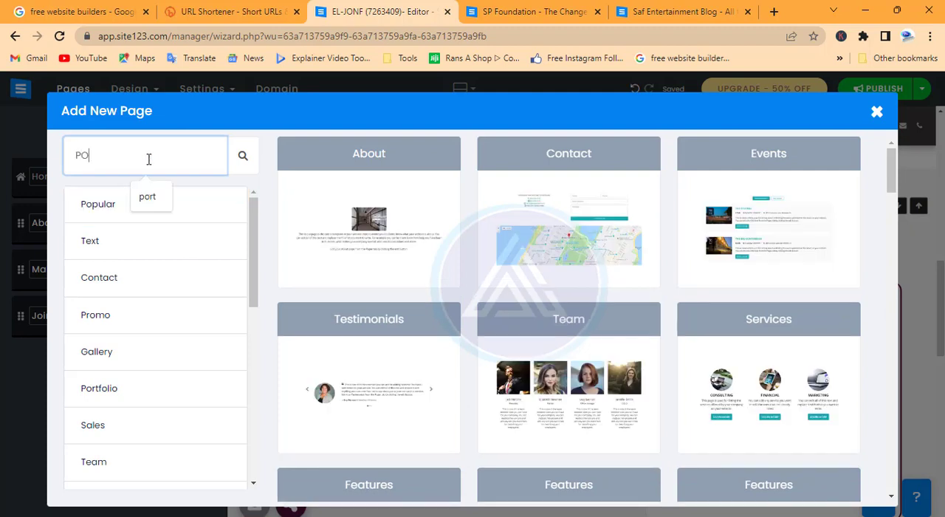
text(R)
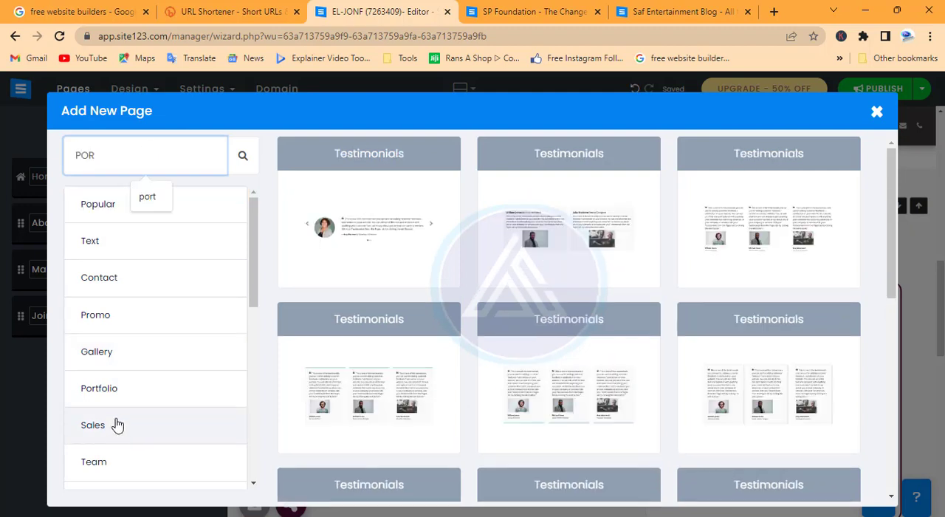
click(111, 390)
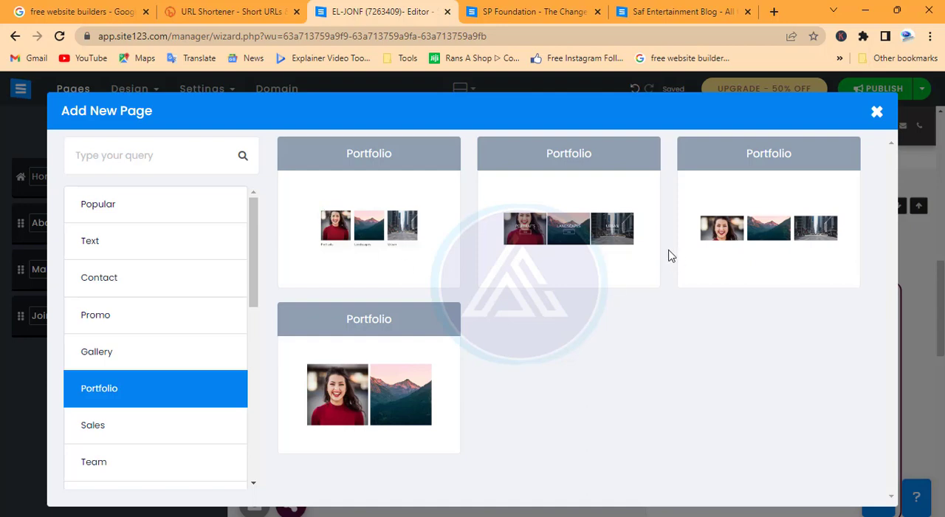
click(561, 232)
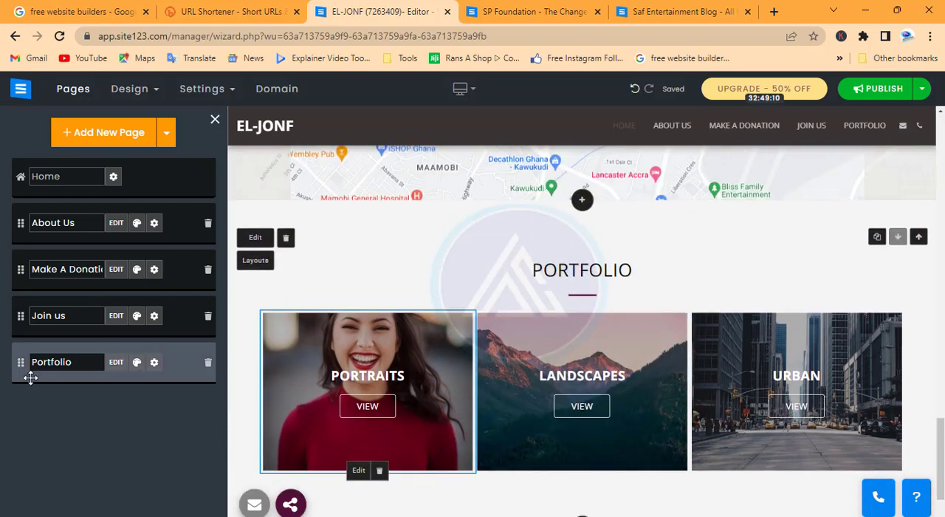
Move the Portfolio page above Join us in the page order and check the reordered sections.
drag(17, 330, 16, 300)
scroll(586, 428, down, 7)
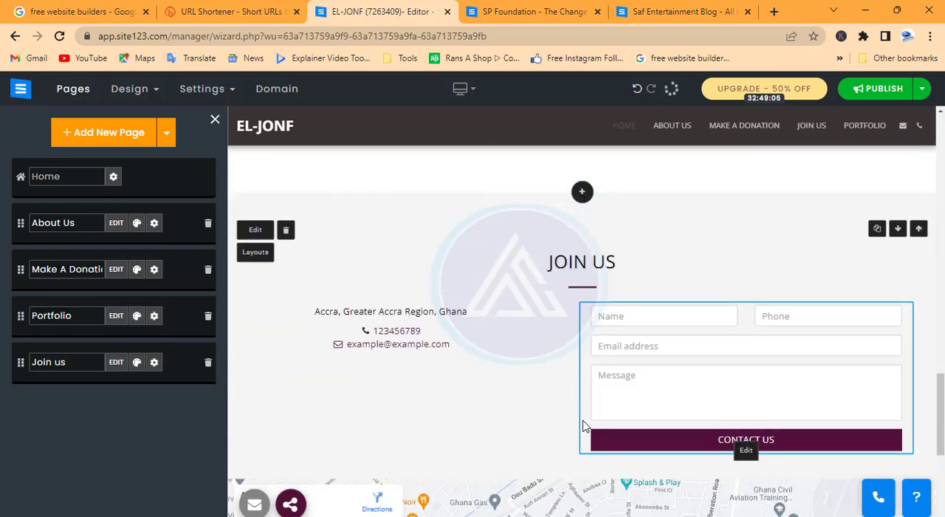
scroll(617, 366, up, 1)
scroll(572, 291, up, 3)
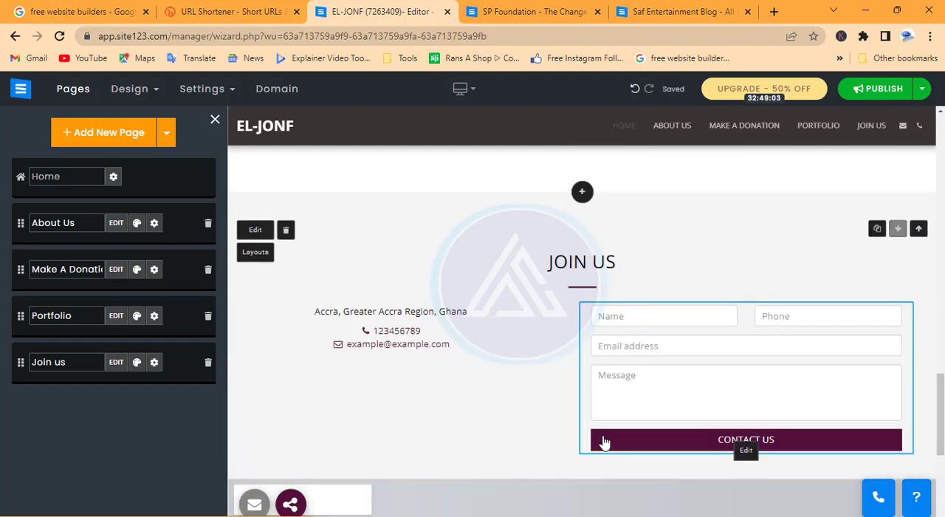
scroll(603, 441, down, 2)
Add a Team page using the layout with small round portraits beside names and roles, and place it between Portfolio and Join us.
click(91, 133)
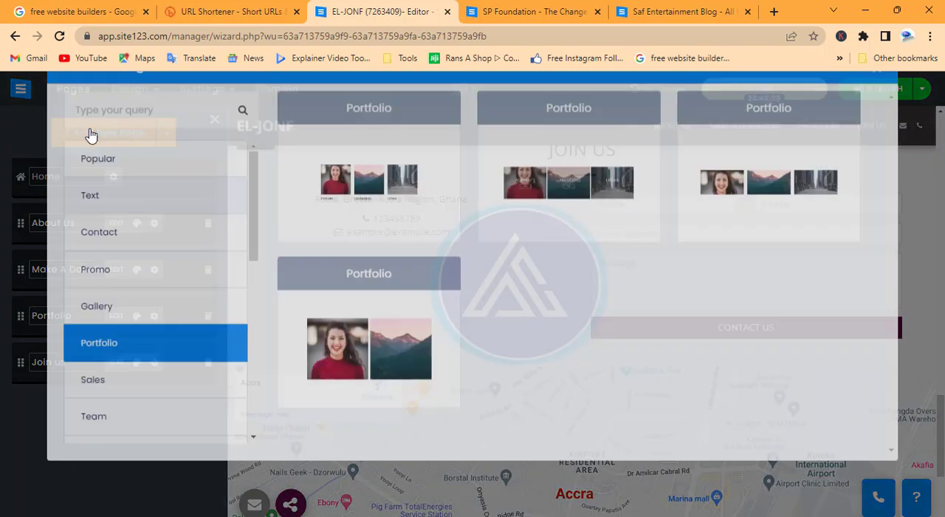
scroll(568, 402, down, 10)
scroll(568, 403, down, 5)
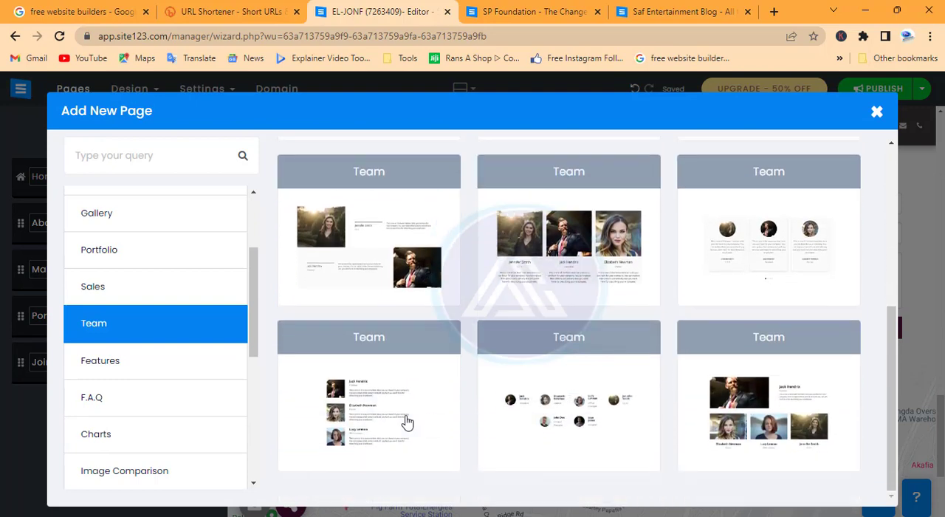
click(329, 452)
drag(19, 410, 32, 372)
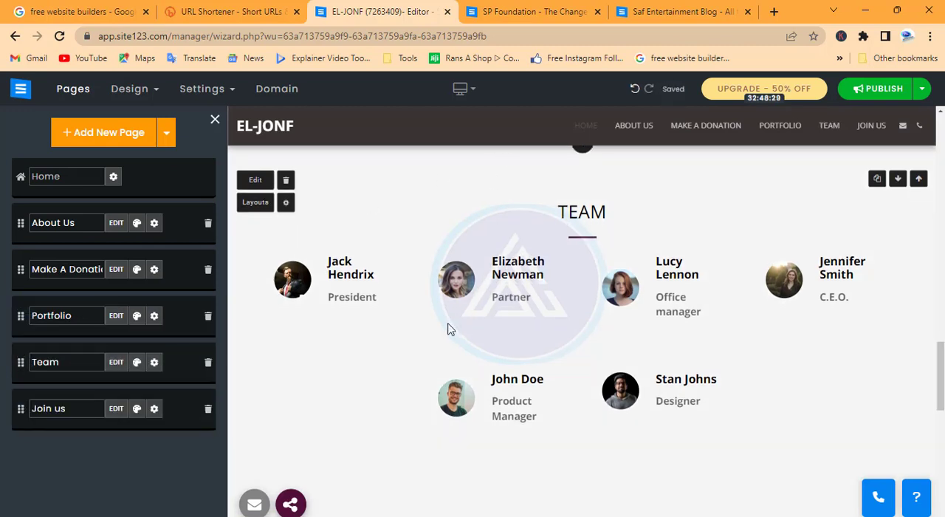
Search the page types for "blog" and add an Articles page in the layout listing small thumbnails beside the article titles.
scroll(452, 330, down, 3)
scroll(448, 329, up, 1)
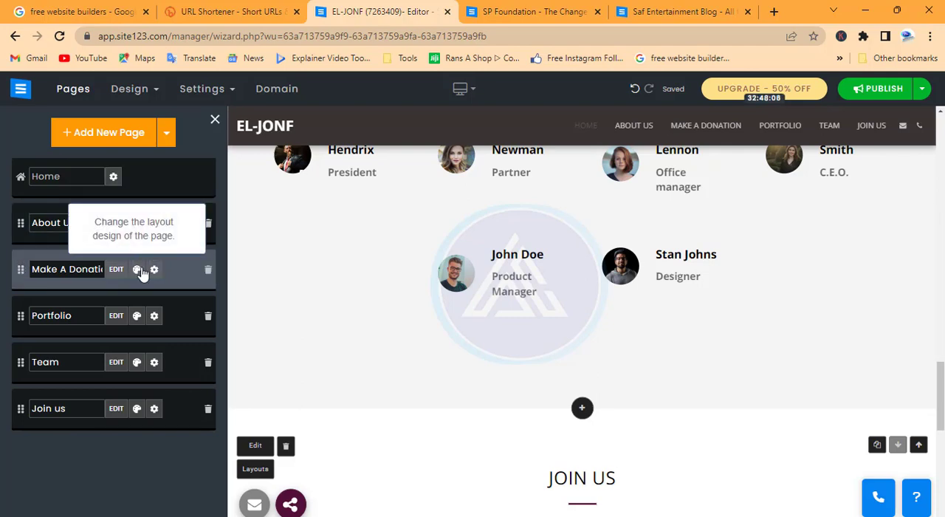
click(96, 133)
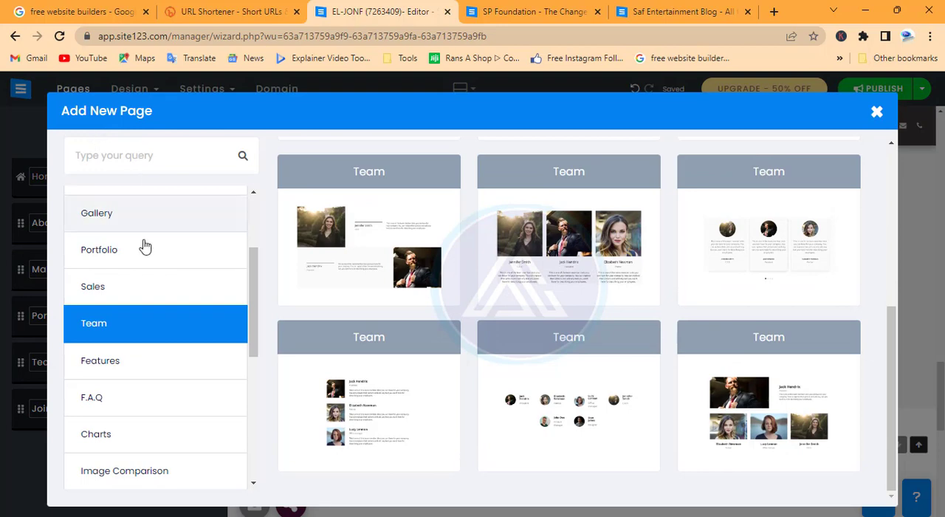
text(blog)
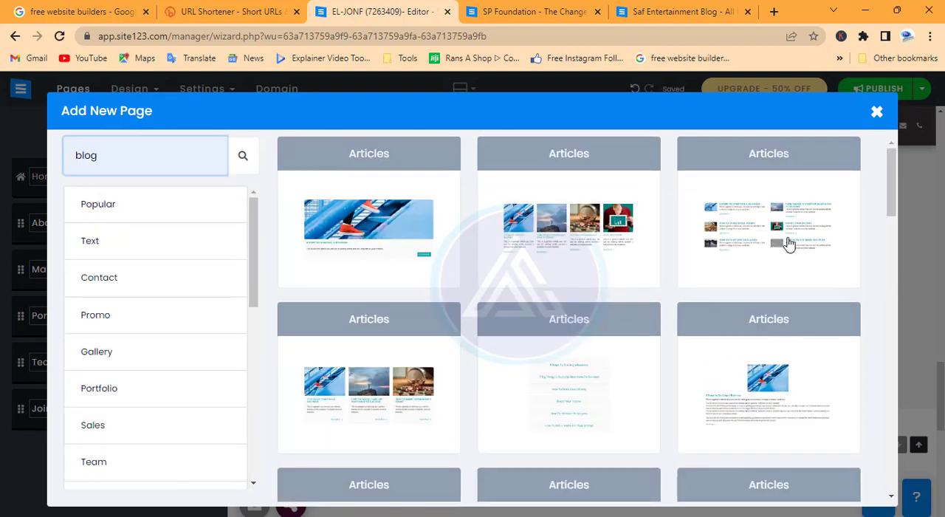
click(723, 215)
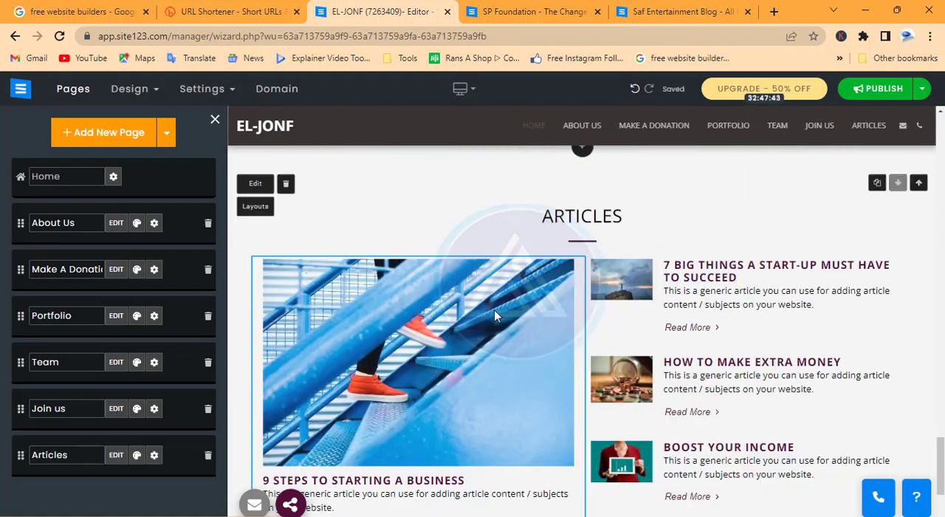
Move the Articles page above Join us in the page order.
scroll(630, 264, up, 6)
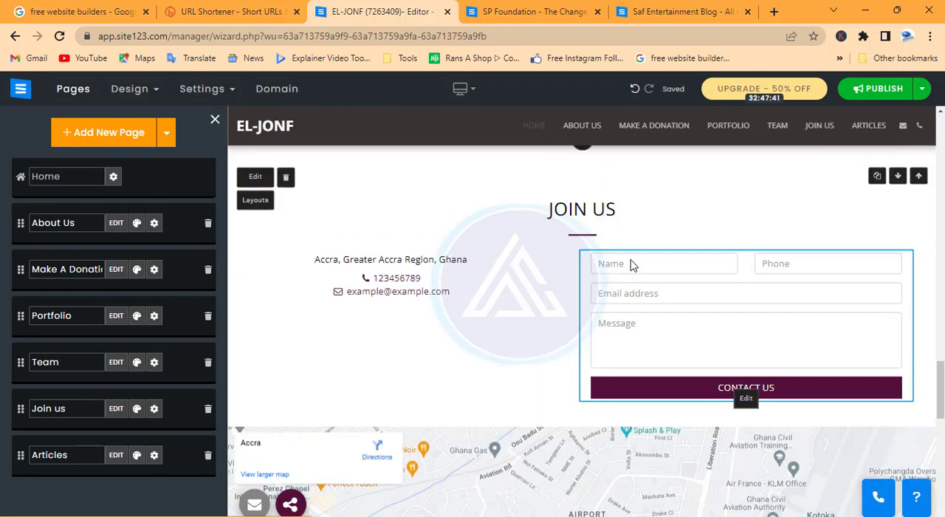
scroll(631, 264, down, 6)
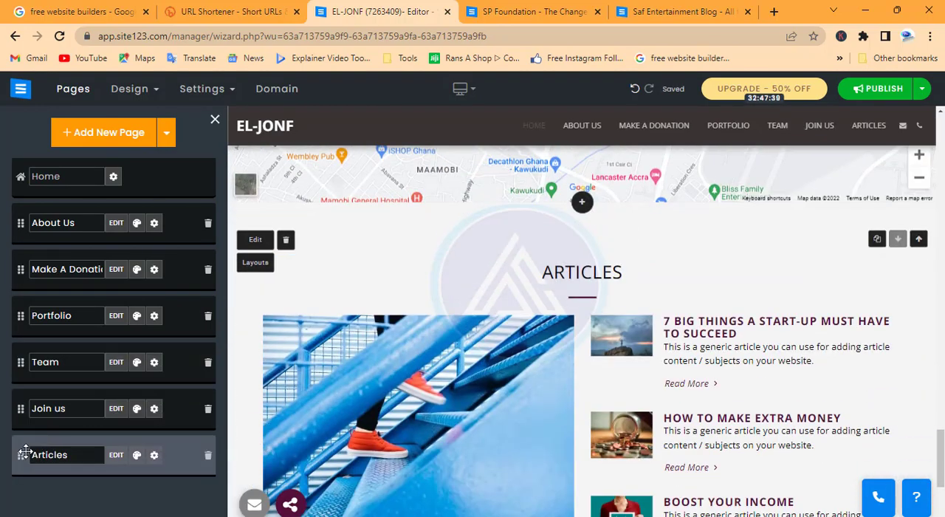
drag(18, 456, 22, 410)
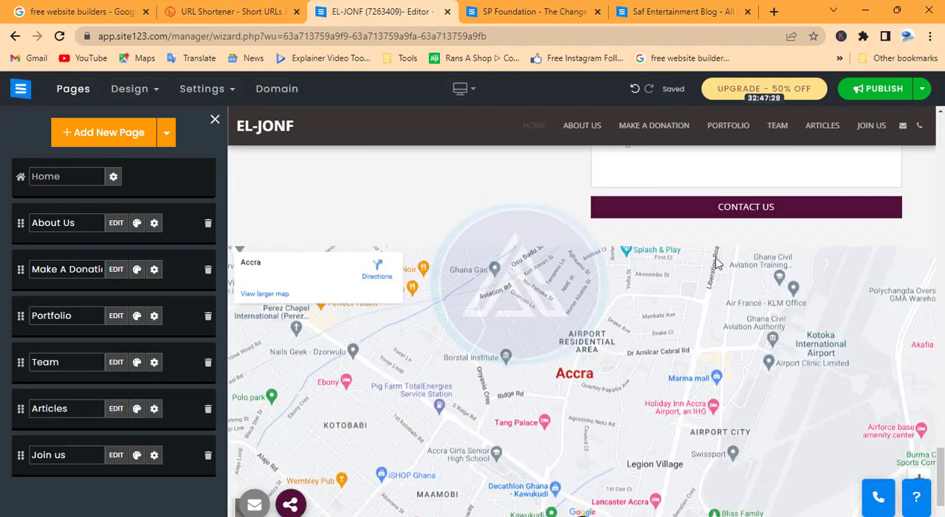
Change the Articles section heading to "READ MORE ON OUR BLOG".
scroll(608, 253, up, 7)
click(627, 238)
key(BackSpace)
key(BackSpace)
key(BackSpace)
key(BackSpace)
key(BackSpace)
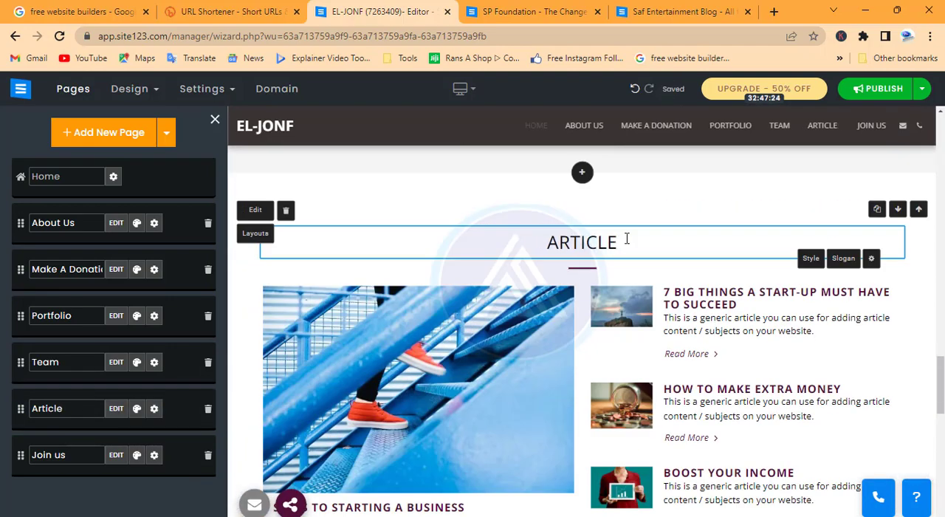
key(BackSpace)
key(BackSpace)
key(BackSpace)
text(R)
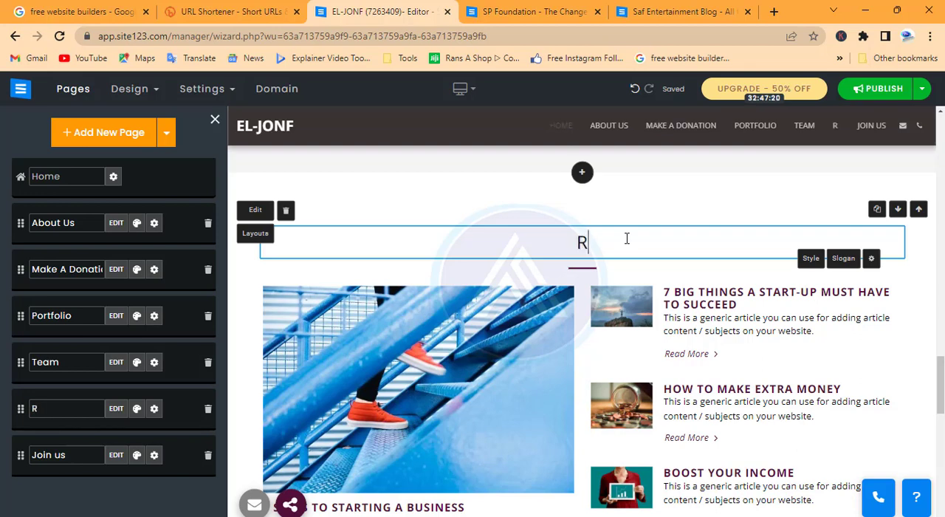
text(EAD )
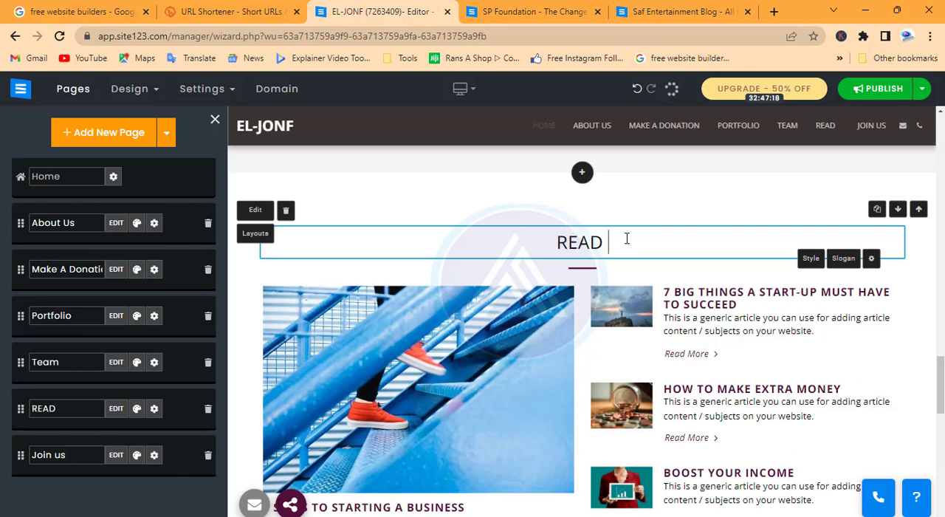
text(MORE ON)
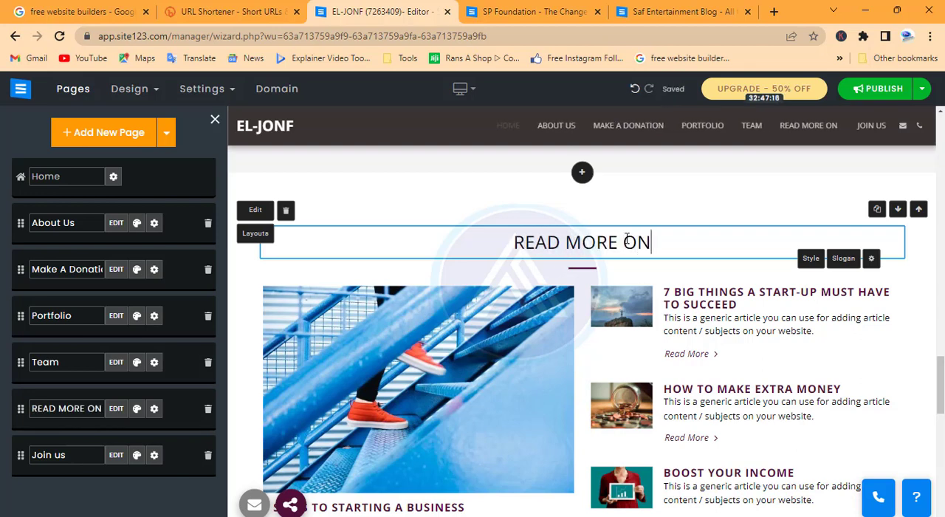
text( OUR BLOG)
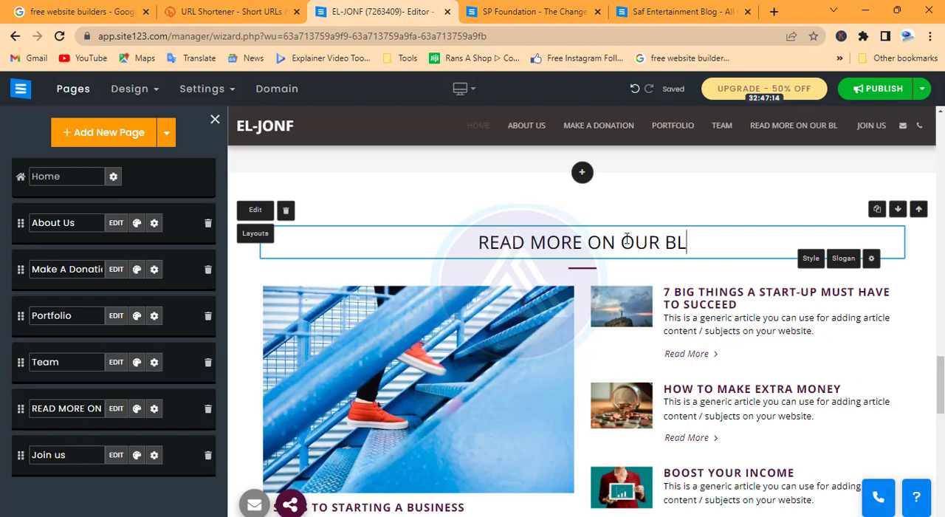
click(515, 187)
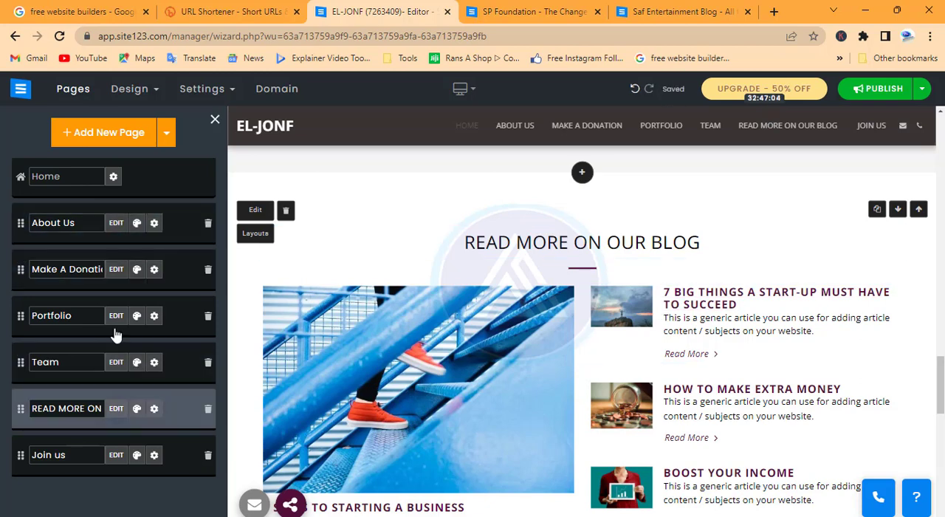
Hide the Team and READ MORE ON OUR BLOG pages from the header and footer, then check both menus on the homepage.
click(154, 224)
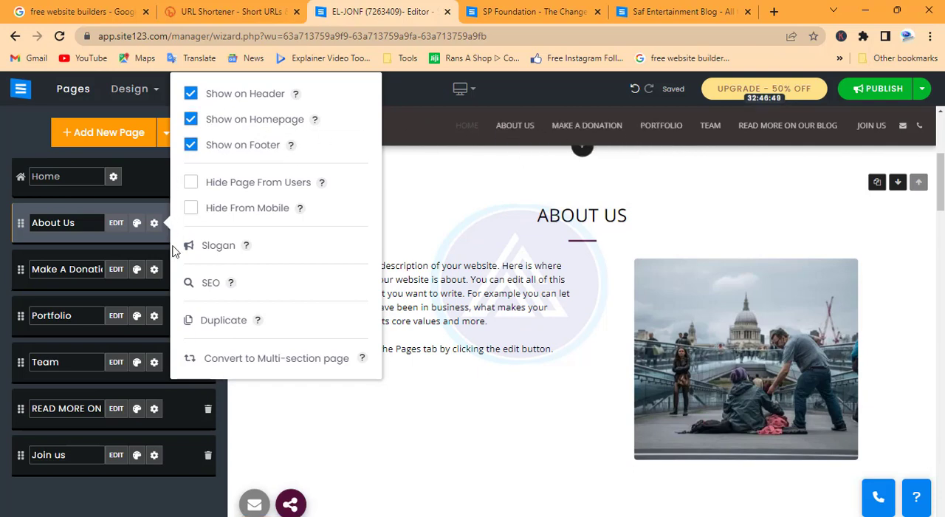
click(154, 361)
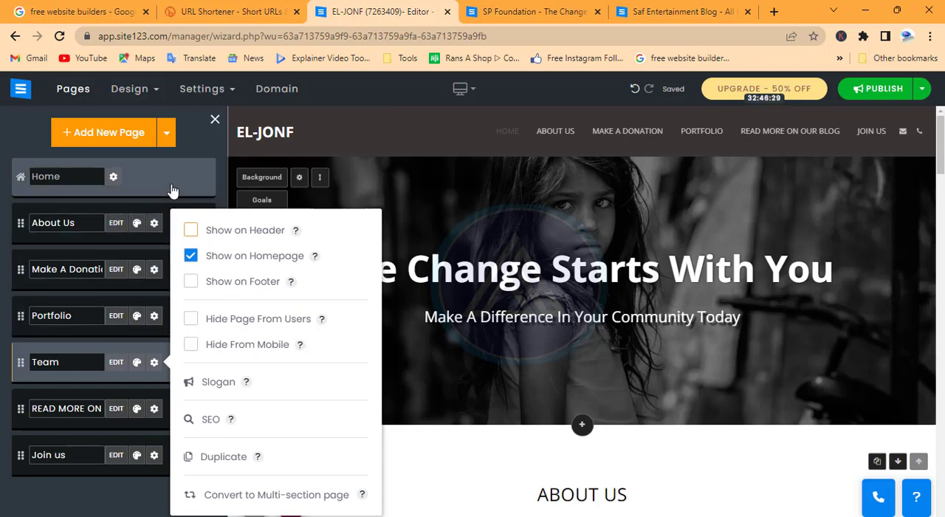
click(192, 136)
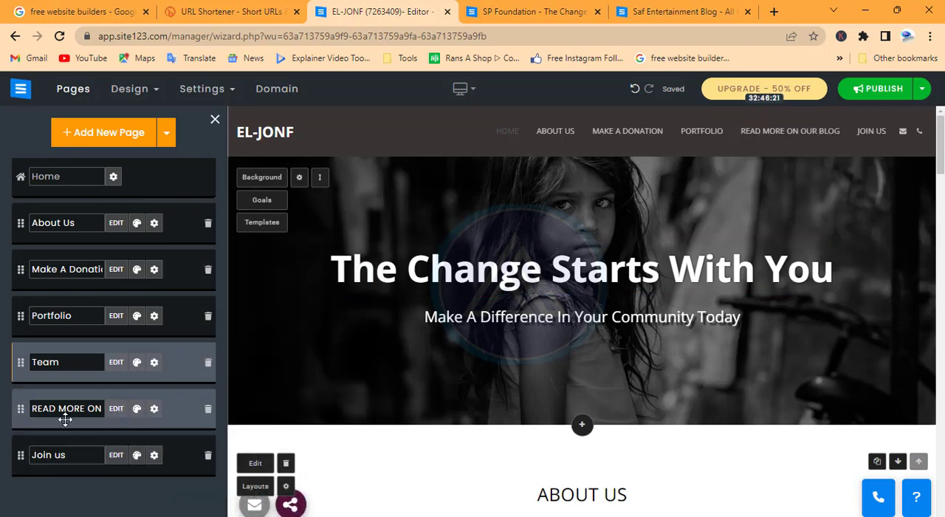
click(153, 409)
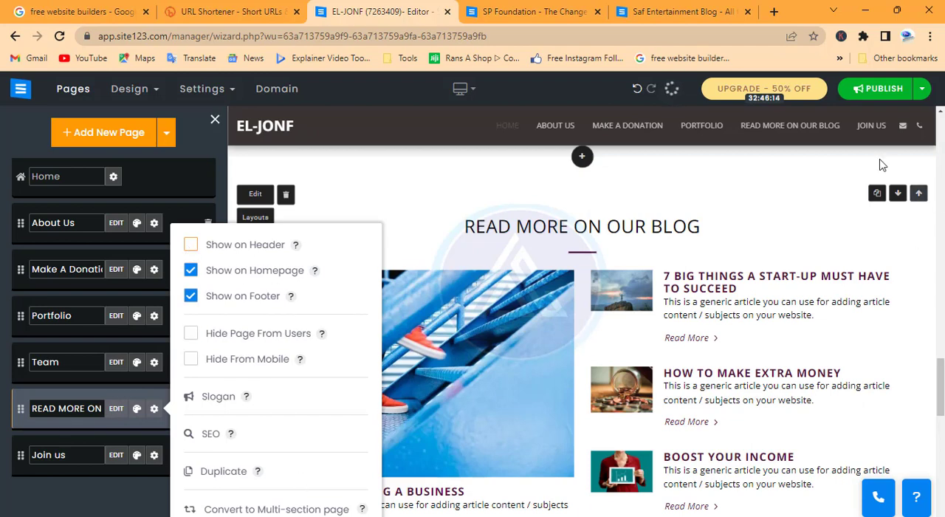
click(190, 297)
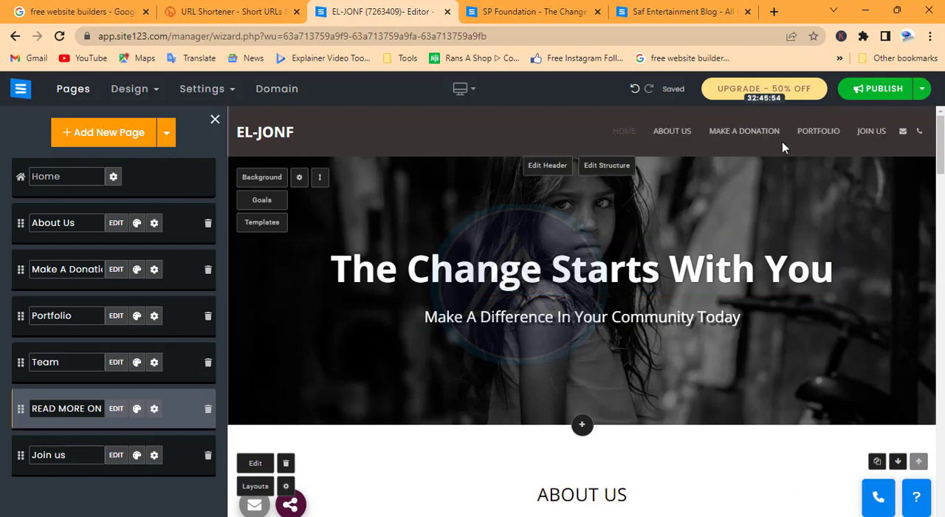
scroll(571, 447, down, 15)
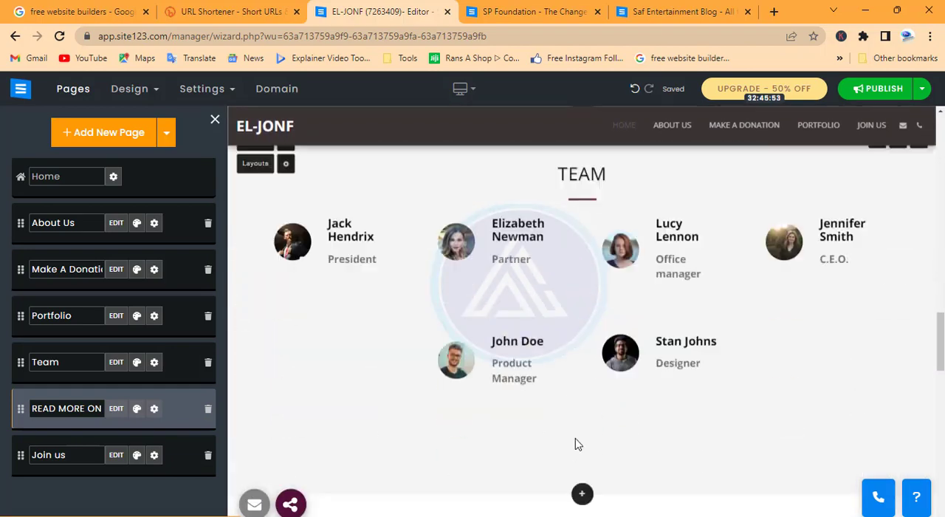
scroll(578, 443, down, 12)
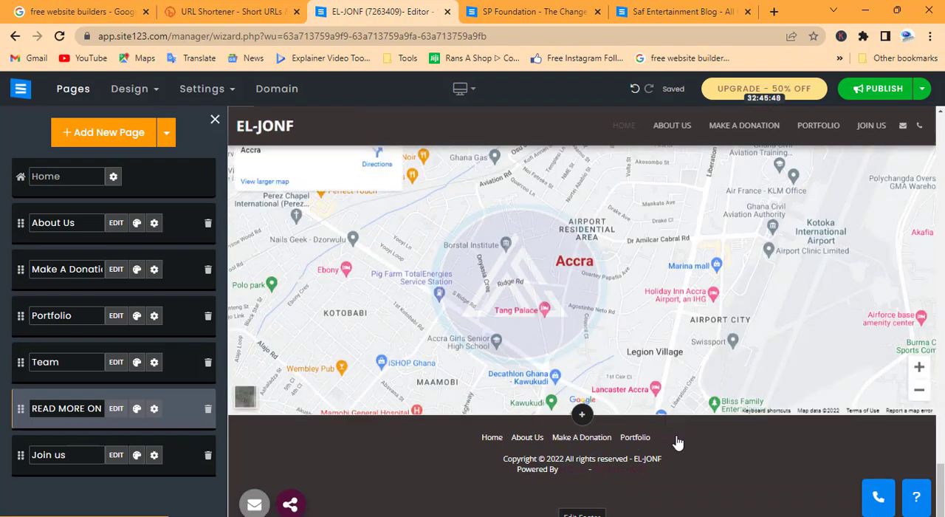
scroll(641, 354, up, 10)
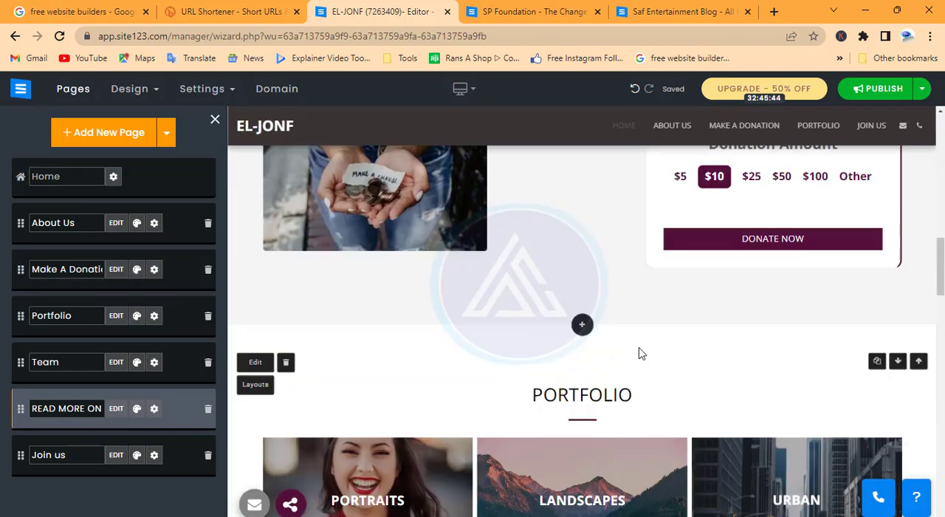
scroll(641, 354, up, 8)
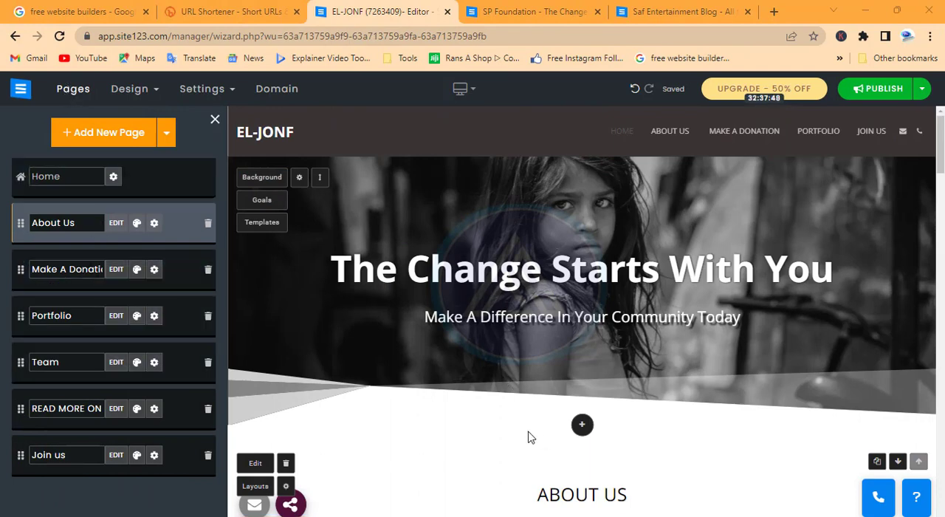
Replace the opening paragraph of the About Us description with the copied introduction to EL-Jireh Orphanage and Needy Foundation (EL- JONF).
click(116, 222)
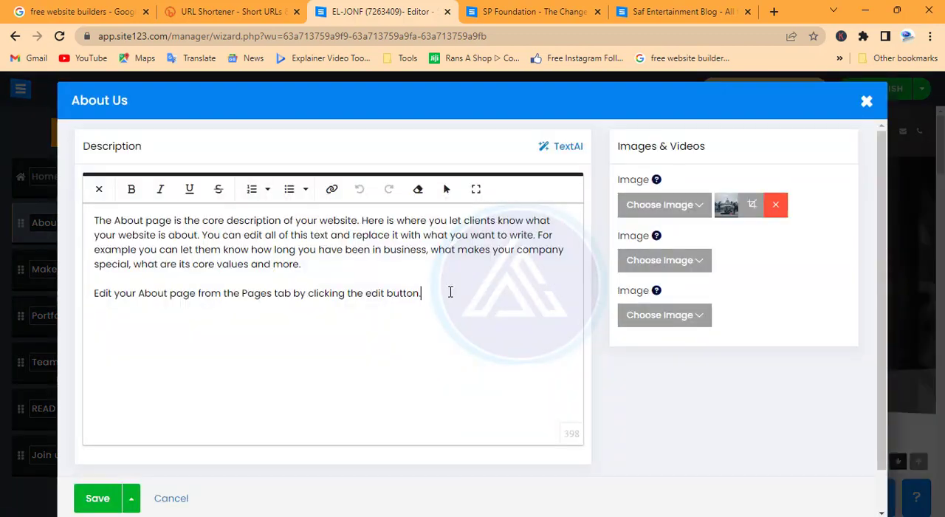
drag(450, 292, 70, 225)
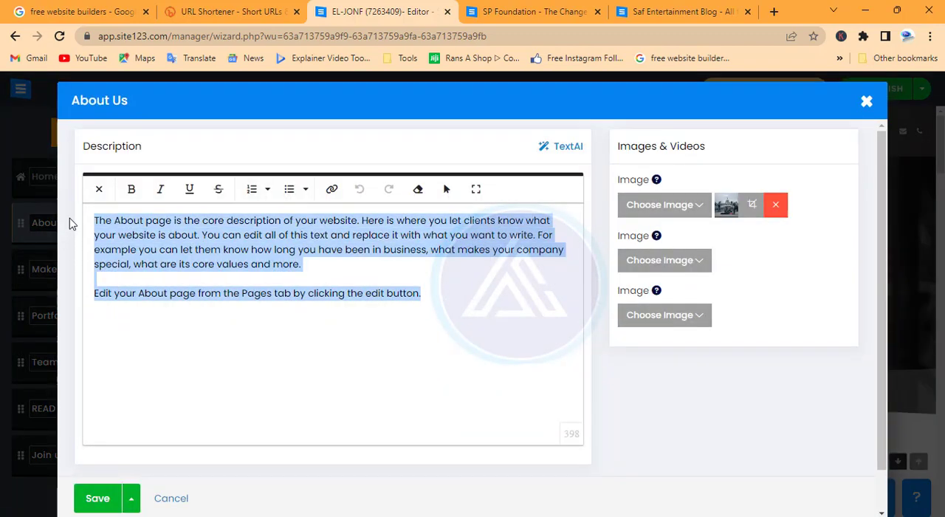
text(EL-Jireh Orphanage and Needy Foundation (EL- JONF) is an NGO that focused on helping the poor and the needy in the society thereby restoring hope to them.)
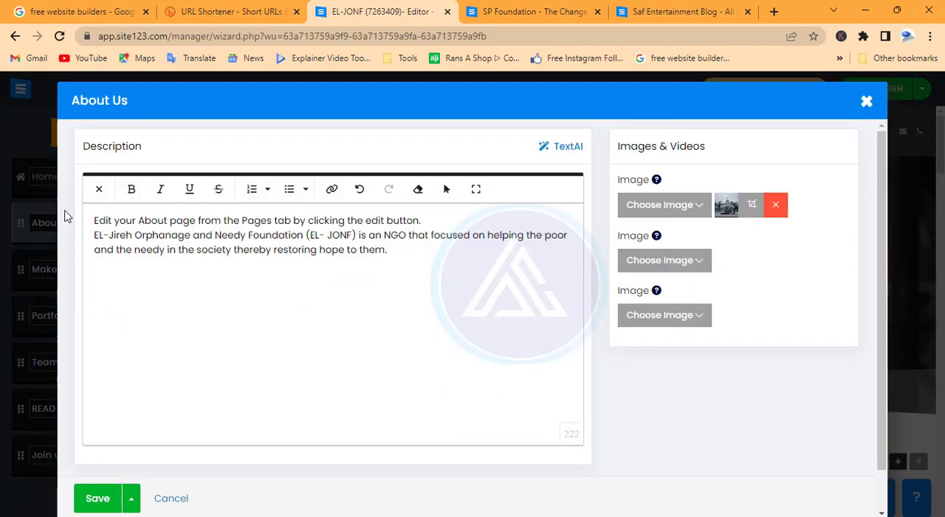
key(Return)
drag(392, 252, 325, 252)
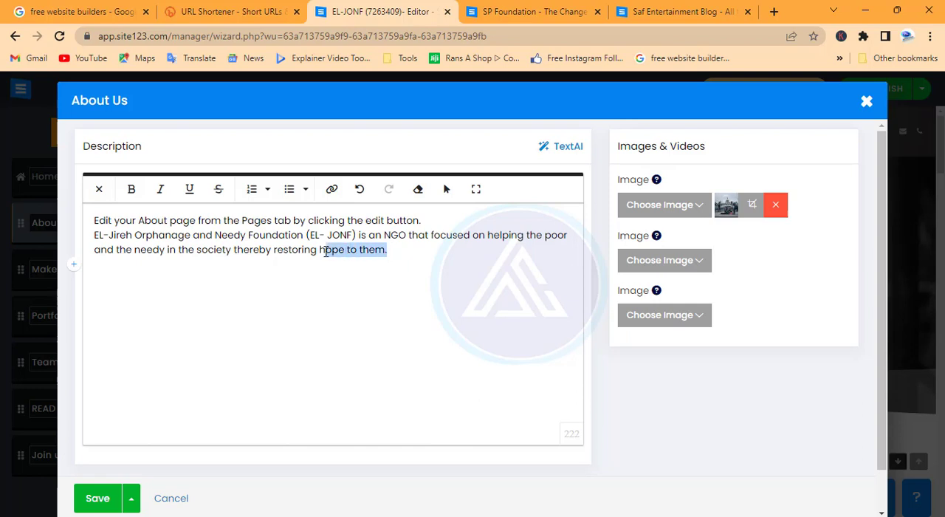
click(339, 234)
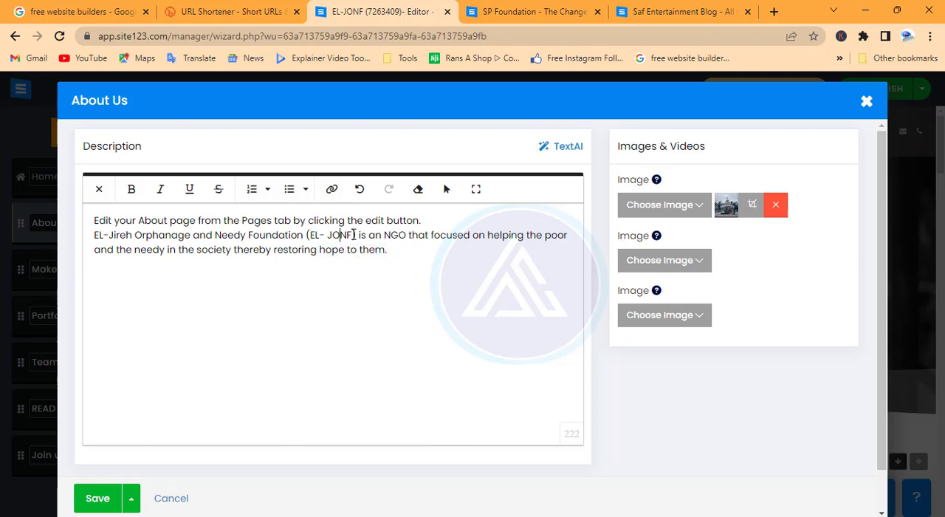
drag(359, 235, 307, 234)
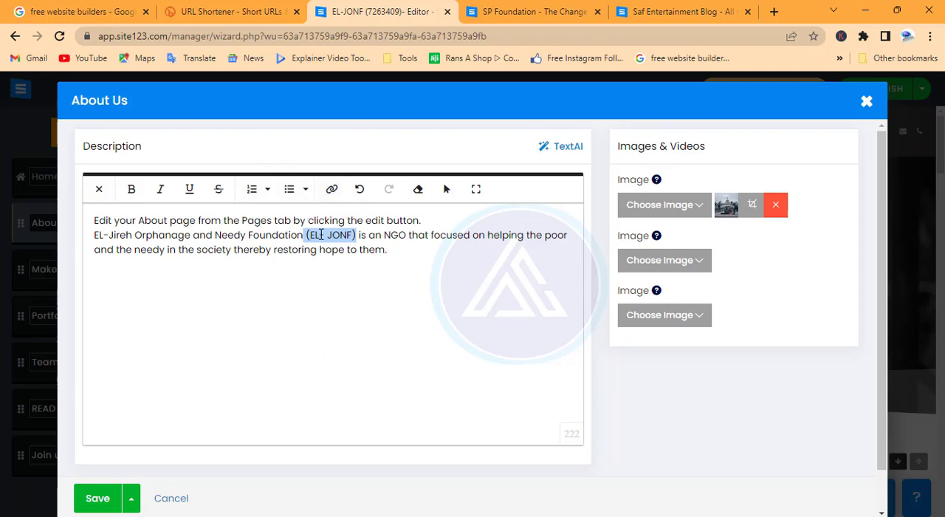
click(402, 257)
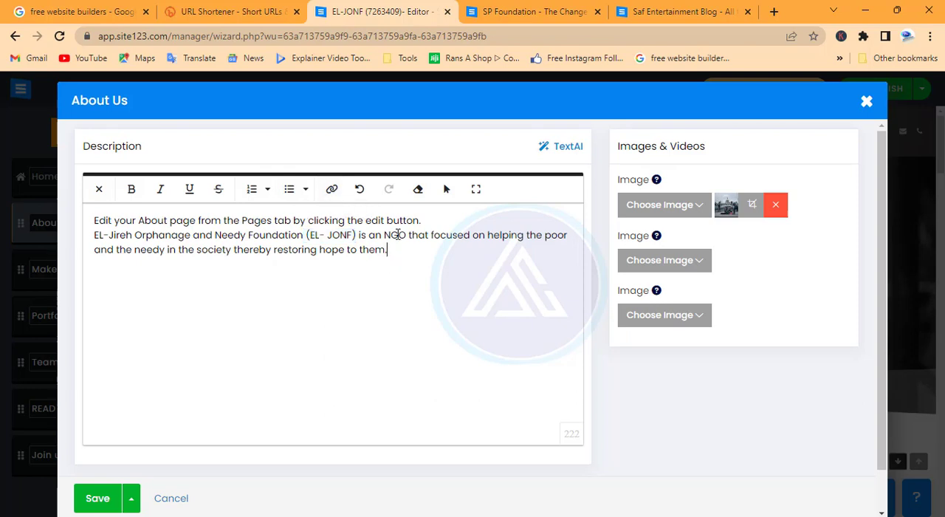
Add the word "More" on a new line below the About Us introduction and start inserting a link on it.
text(More)
double_click(102, 267)
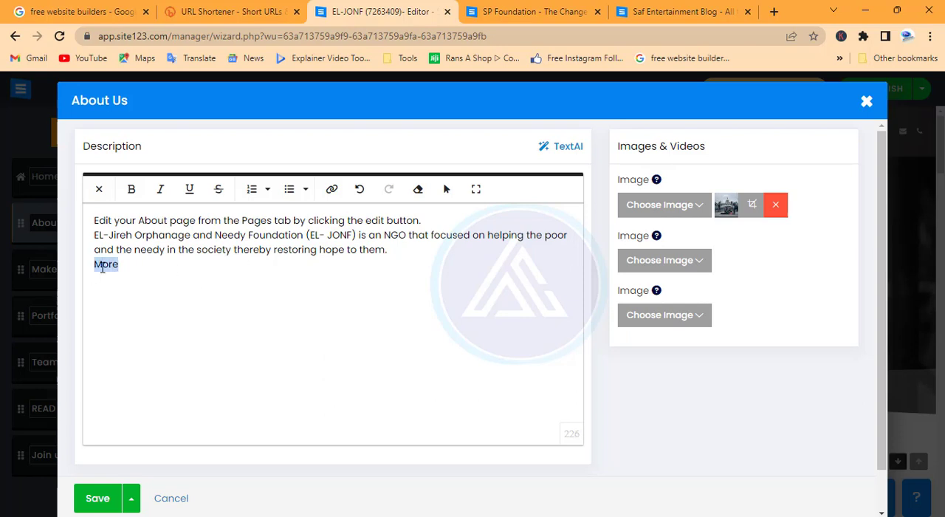
click(332, 189)
click(249, 257)
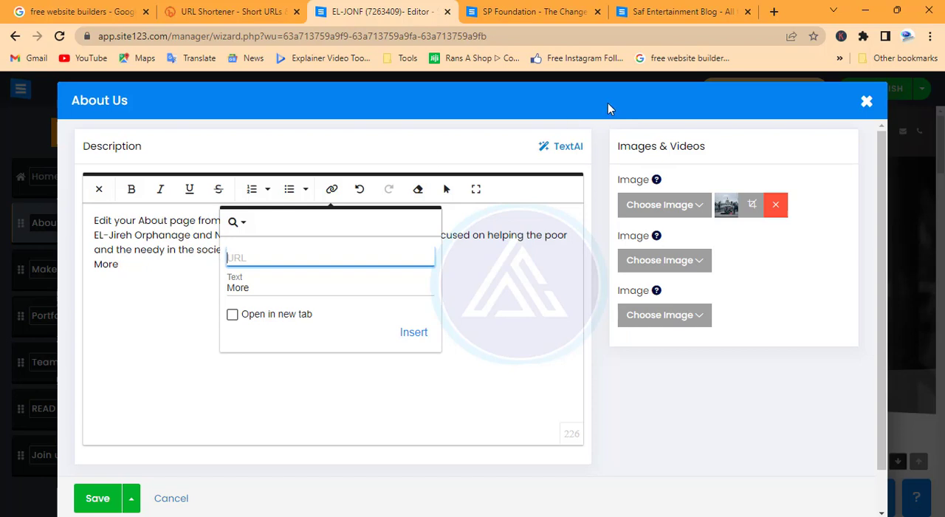
click(651, 12)
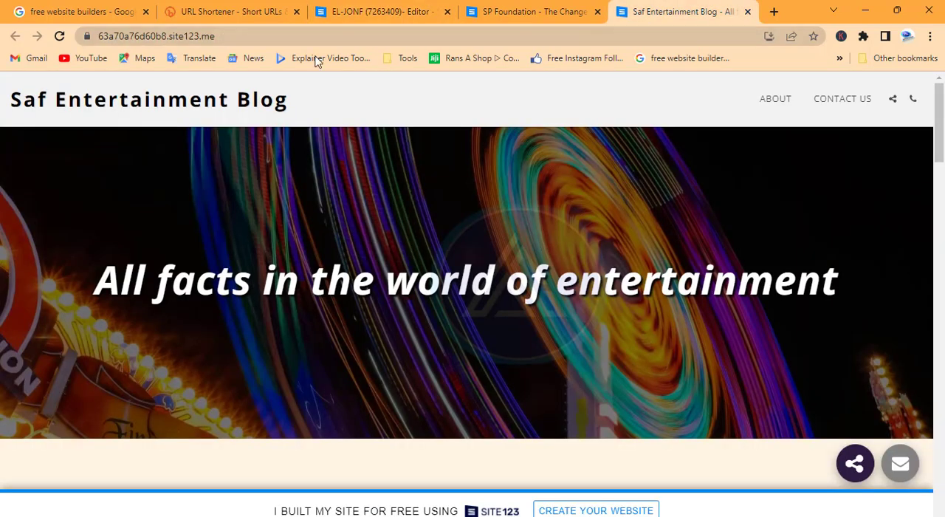
click(190, 32)
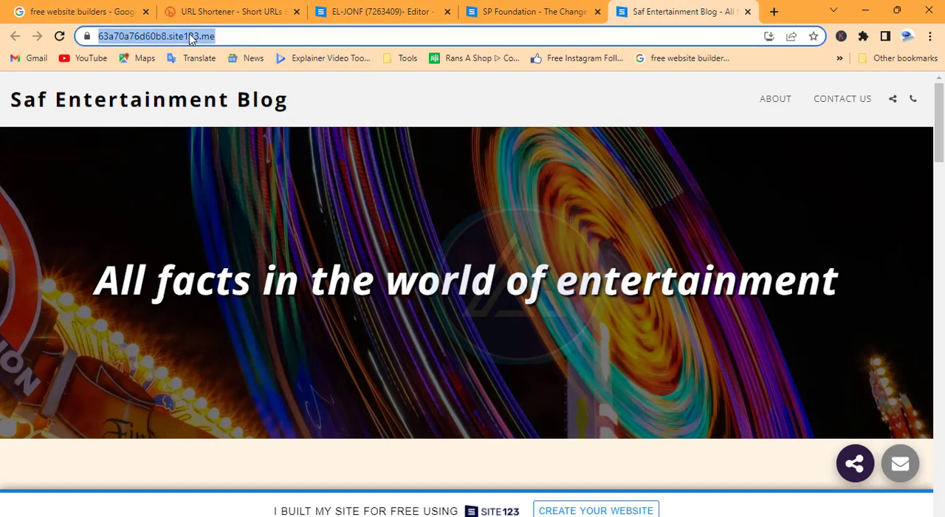
right_click(190, 37)
click(247, 115)
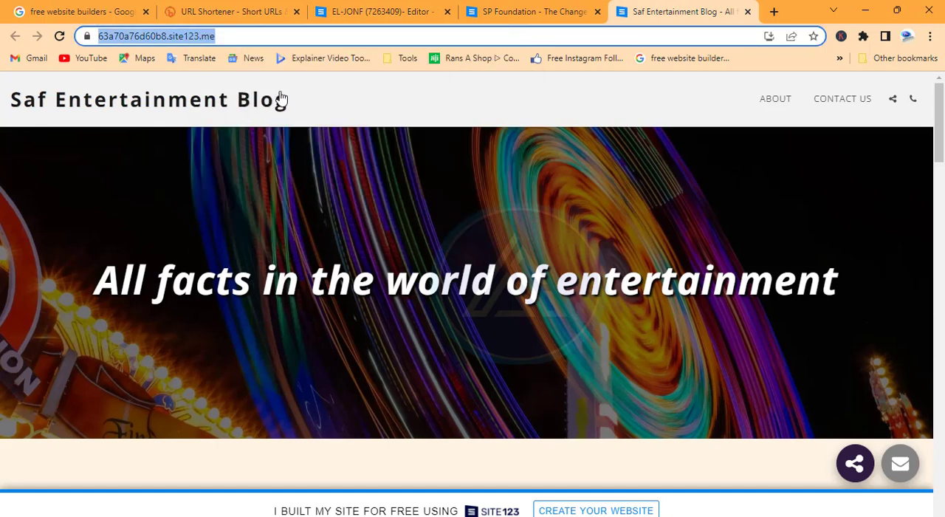
click(388, 12)
click(267, 257)
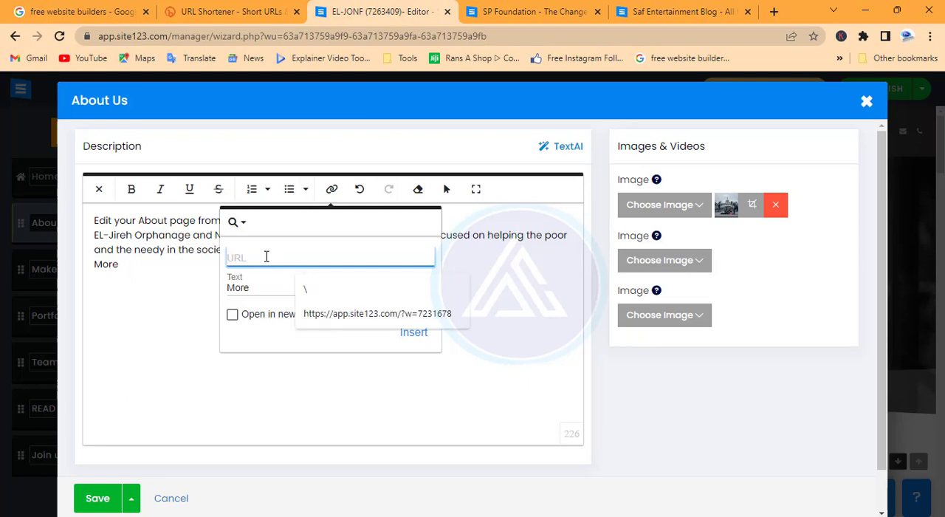
key(ctrl+v)
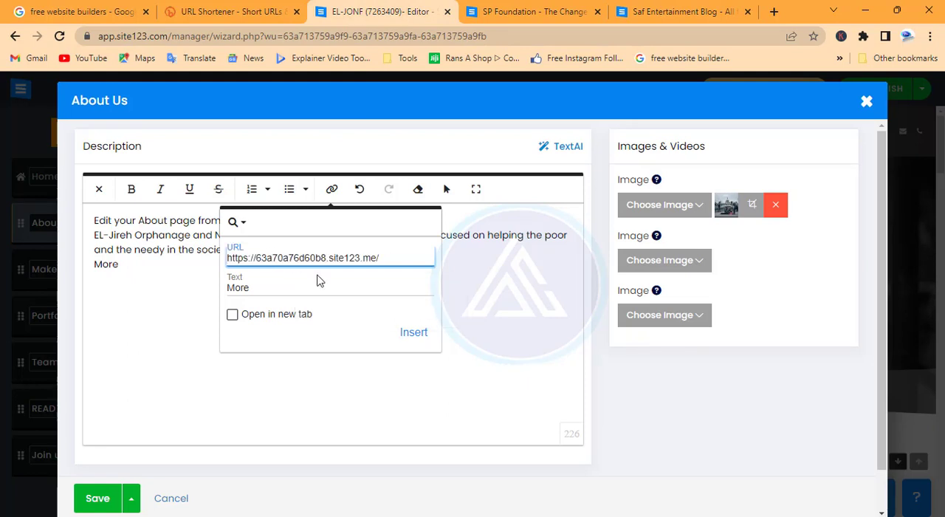
click(414, 332)
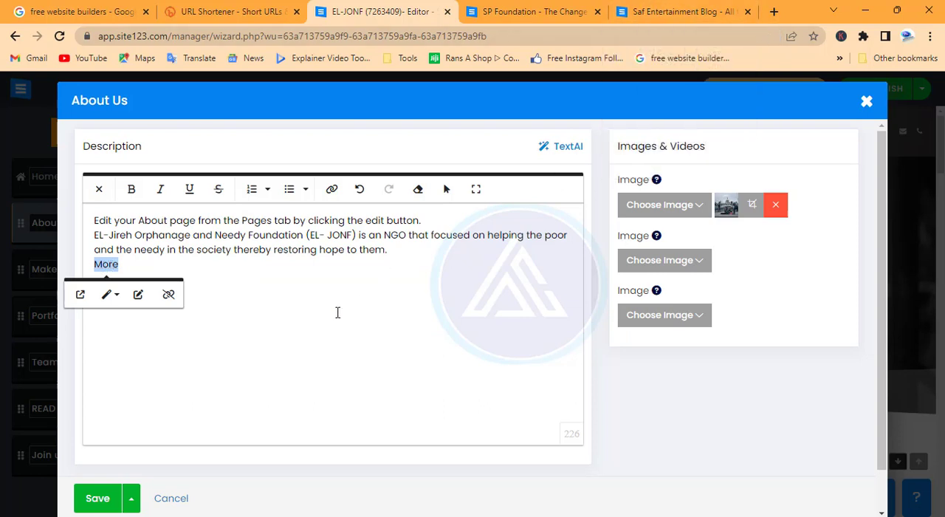
Save the About Us content and check the description with its "More" link in the homepage preview.
scroll(341, 327, down, 1)
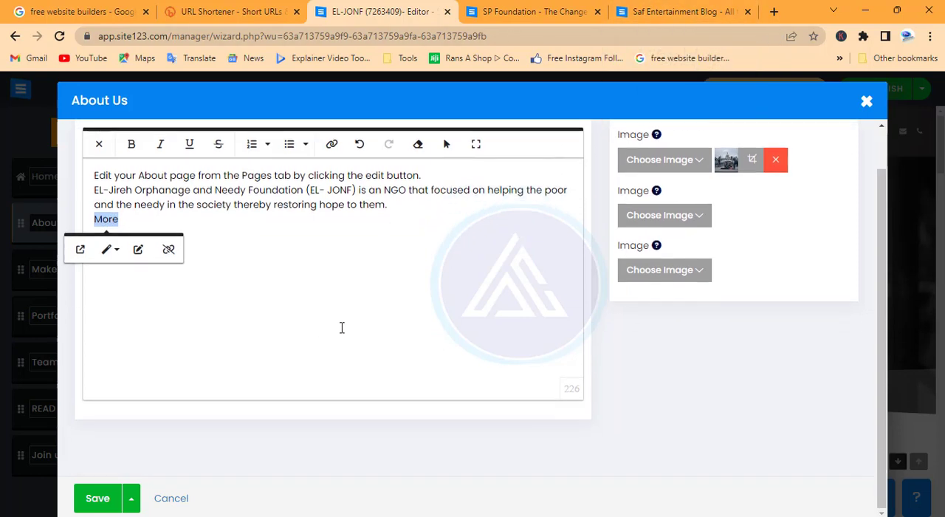
scroll(341, 327, up, 1)
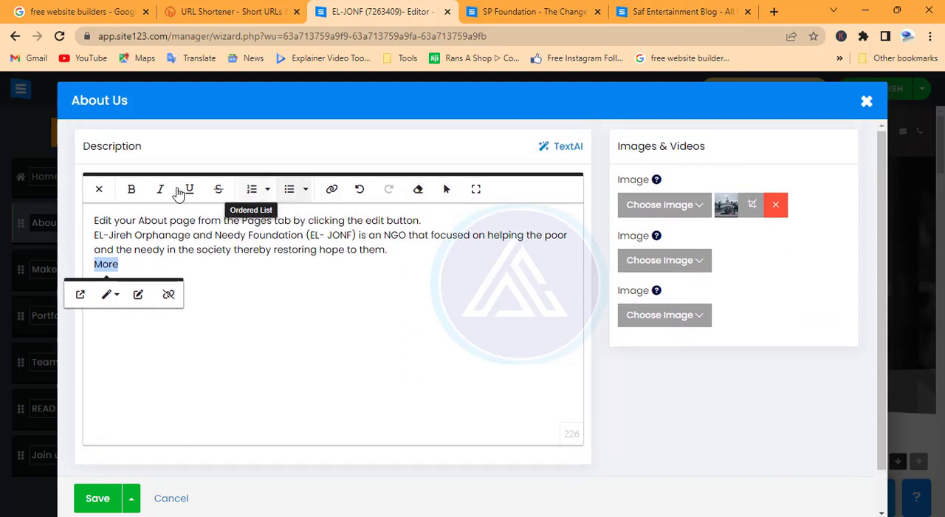
scroll(533, 506, down, 1)
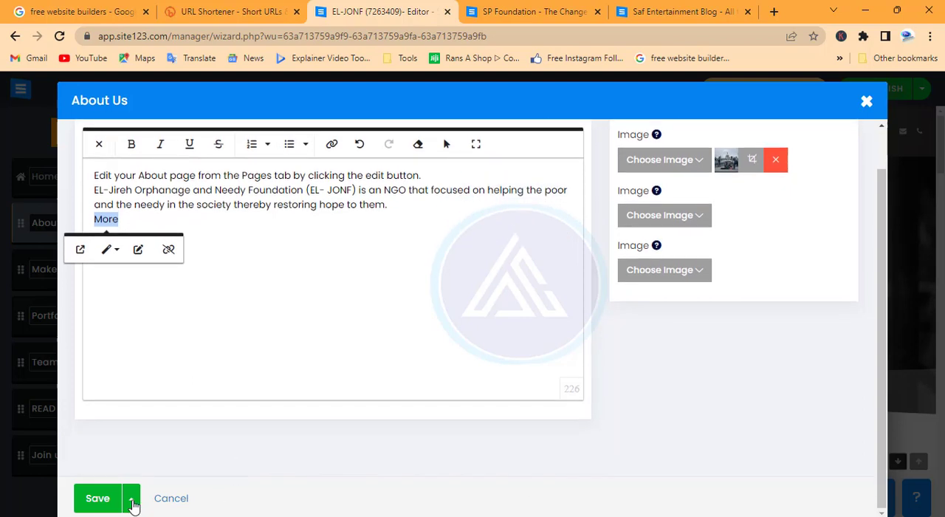
scroll(746, 196, up, 1)
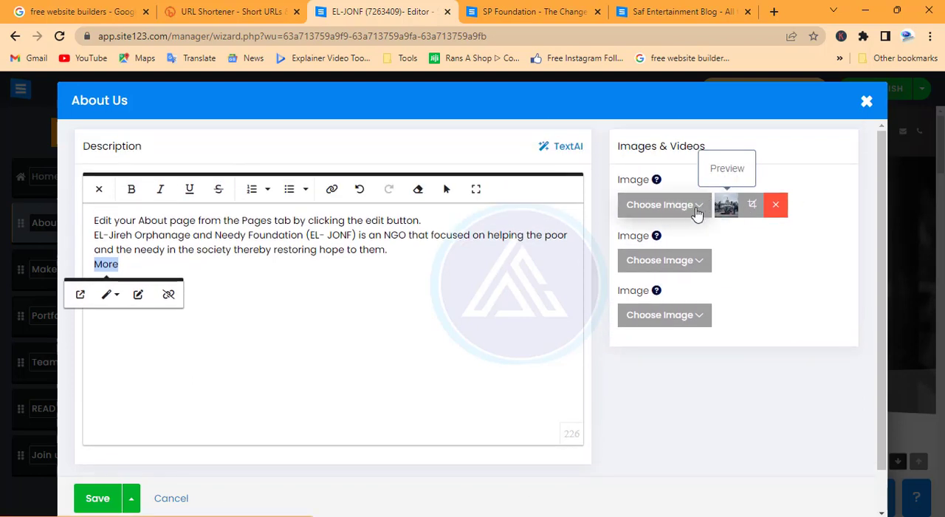
click(103, 509)
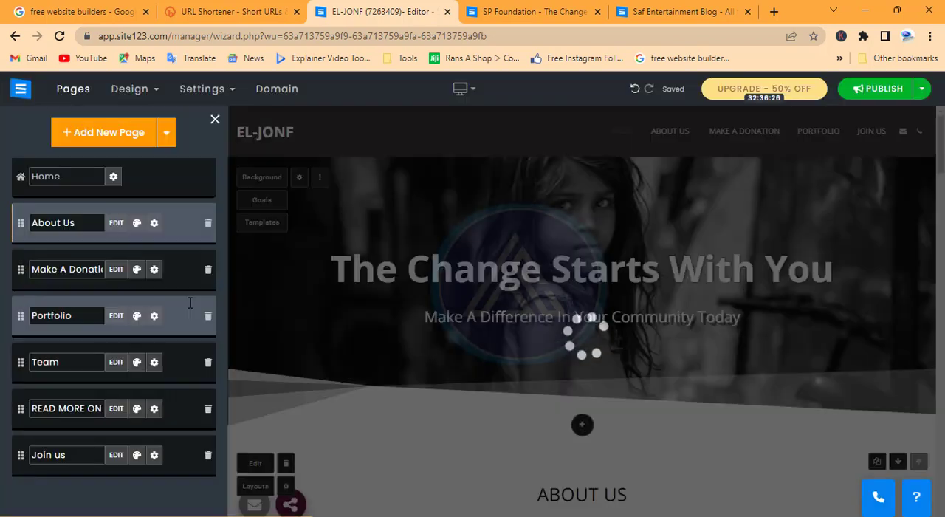
scroll(496, 365, down, 5)
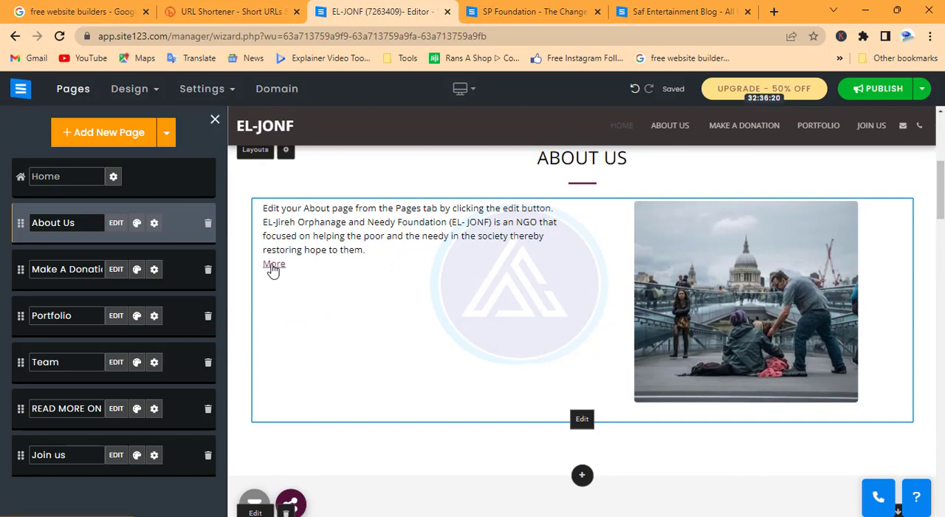
scroll(292, 296, down, 3)
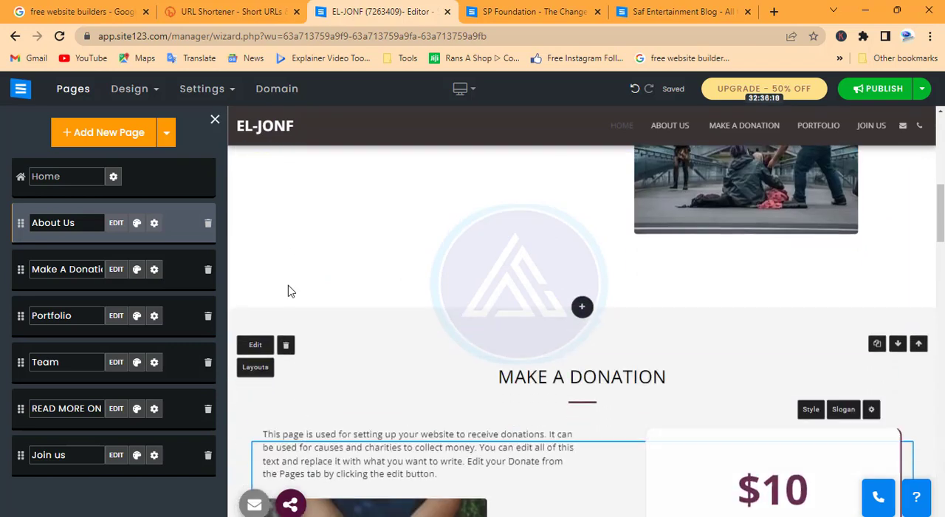
scroll(284, 281, up, 6)
scroll(266, 251, down, 2)
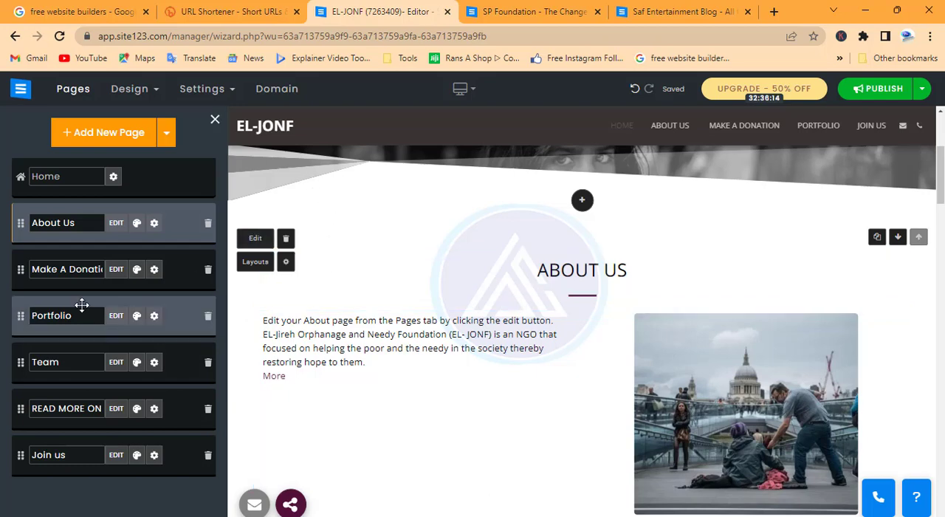
Open the Make A Donation page for editing and review its button text, preset amounts, image and description.
click(116, 270)
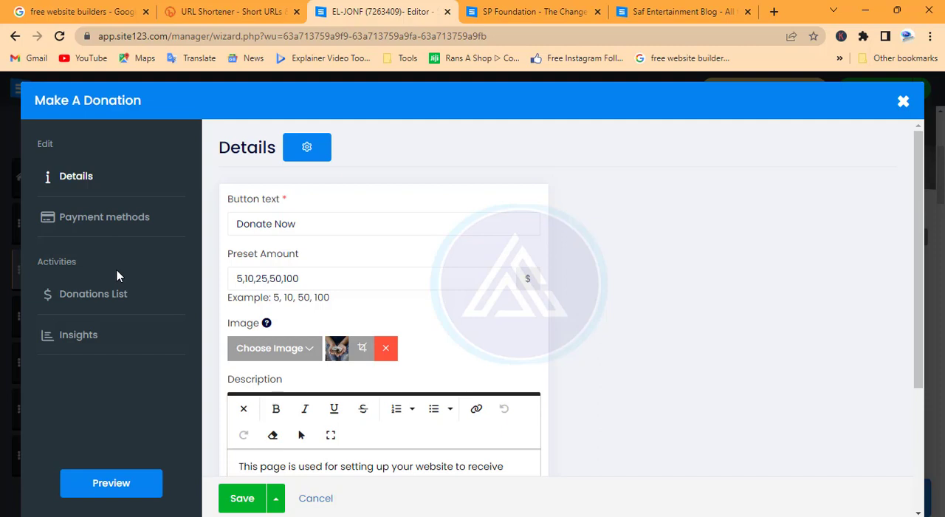
click(313, 226)
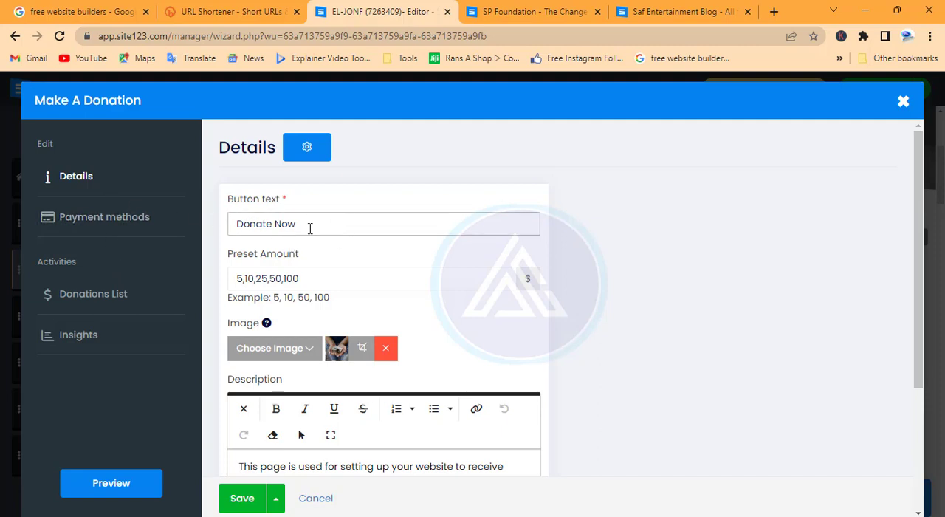
scroll(295, 274, down, 2)
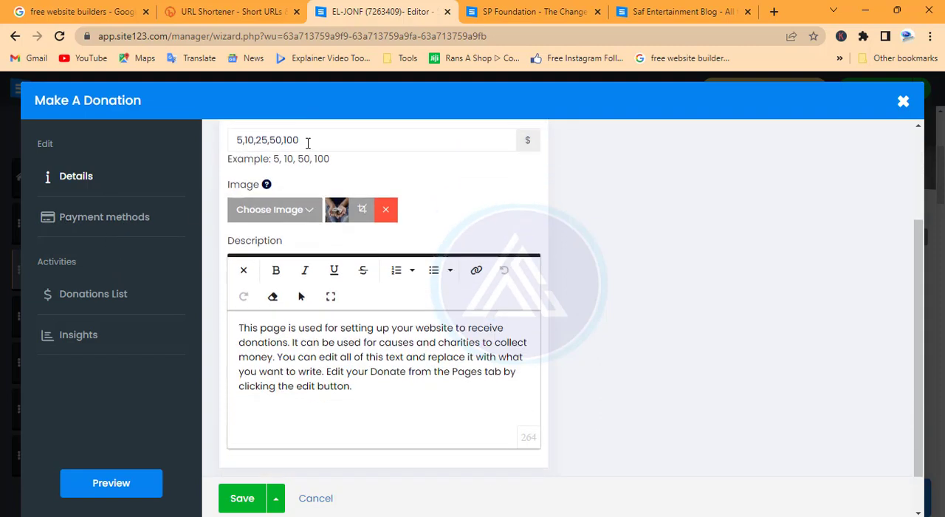
scroll(308, 144, up, 1)
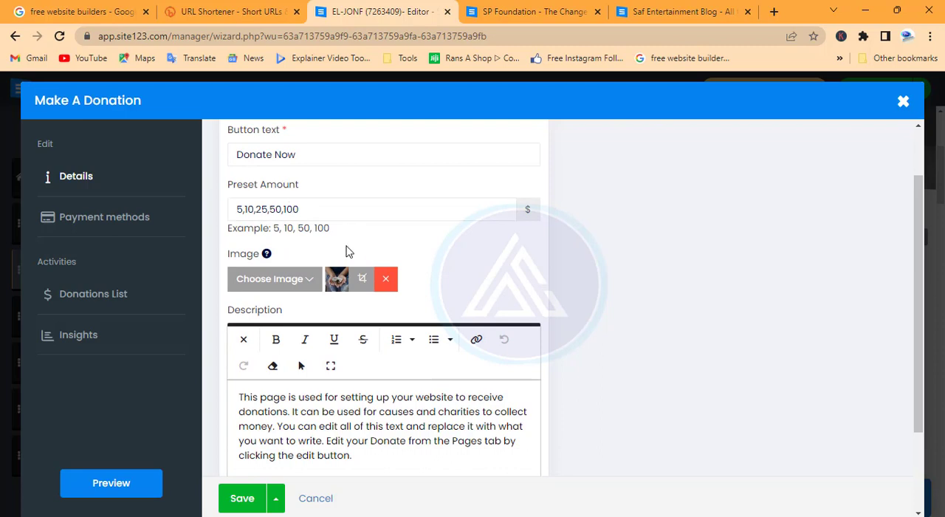
scroll(347, 252, down, 1)
scroll(338, 316, down, 1)
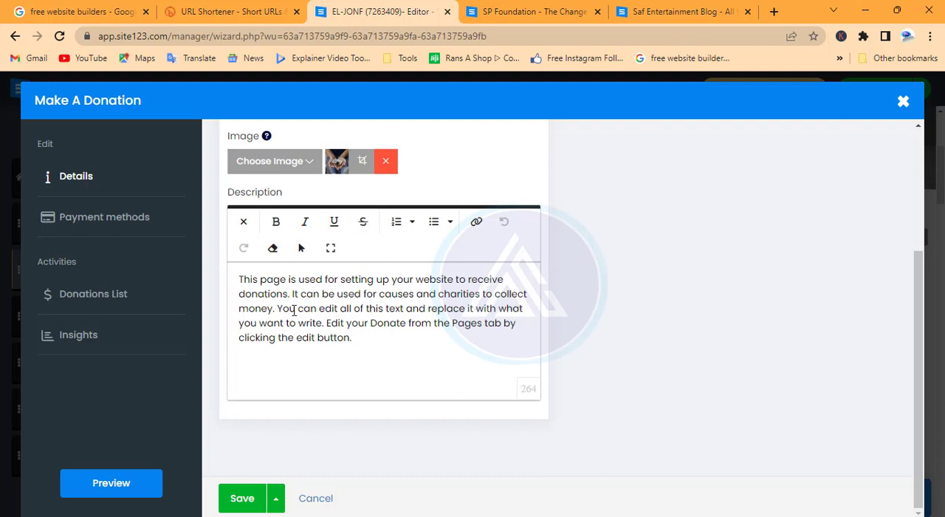
scroll(293, 310, up, 3)
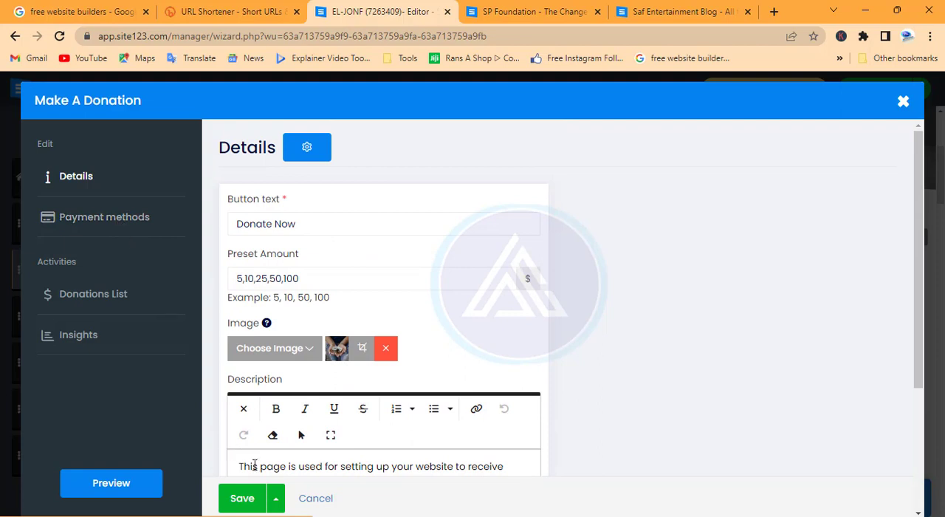
Set the main currency in the donation page's payment methods to Ghana Cedis - GHC (₵).
click(97, 220)
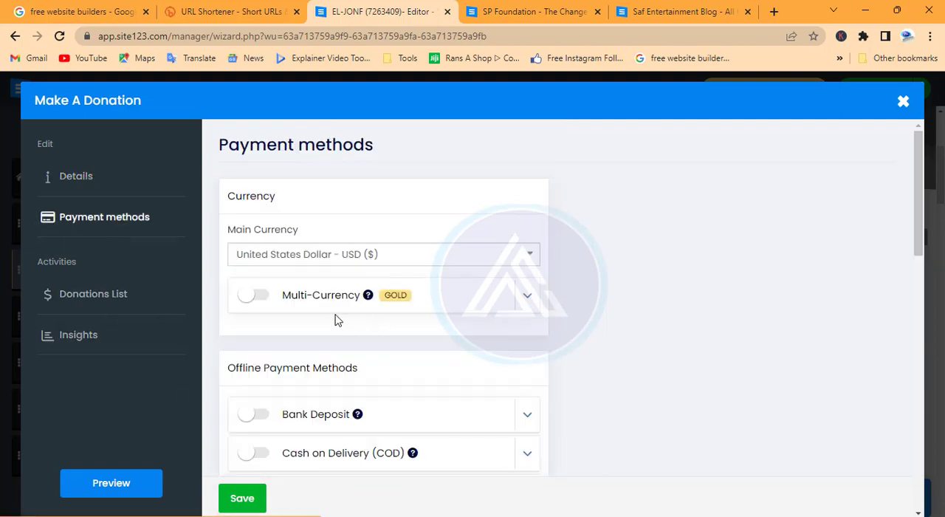
click(527, 256)
text(gh)
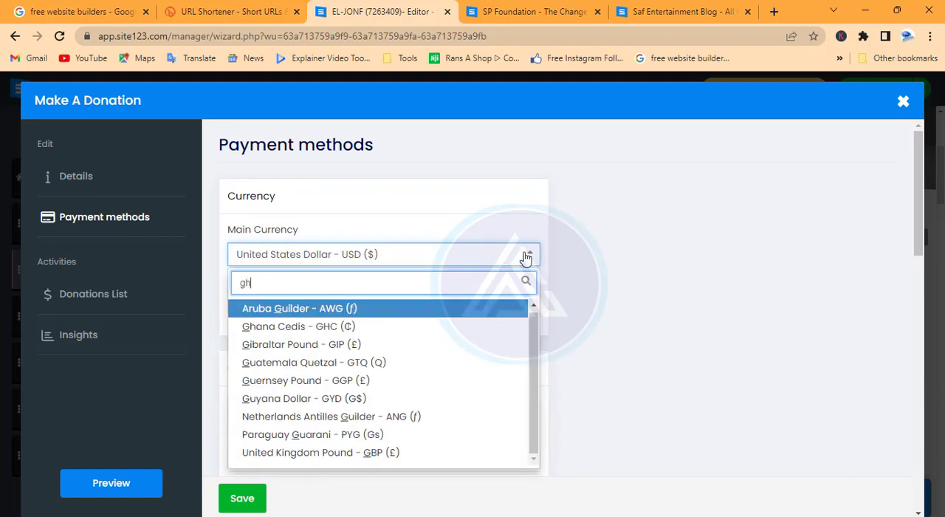
click(330, 310)
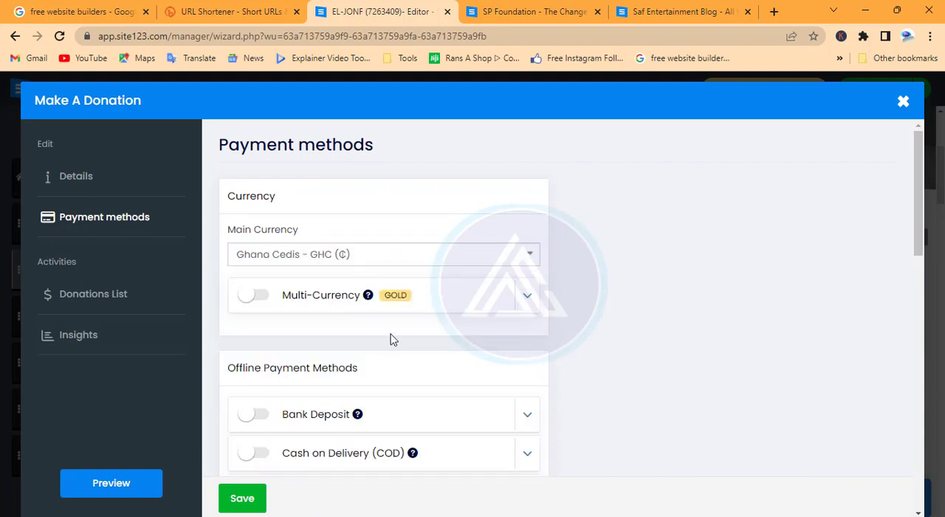
Enable Bank Deposit as an offline payment method and look over its before-payment and after-payment text fields.
scroll(390, 340, down, 5)
scroll(393, 341, up, 4)
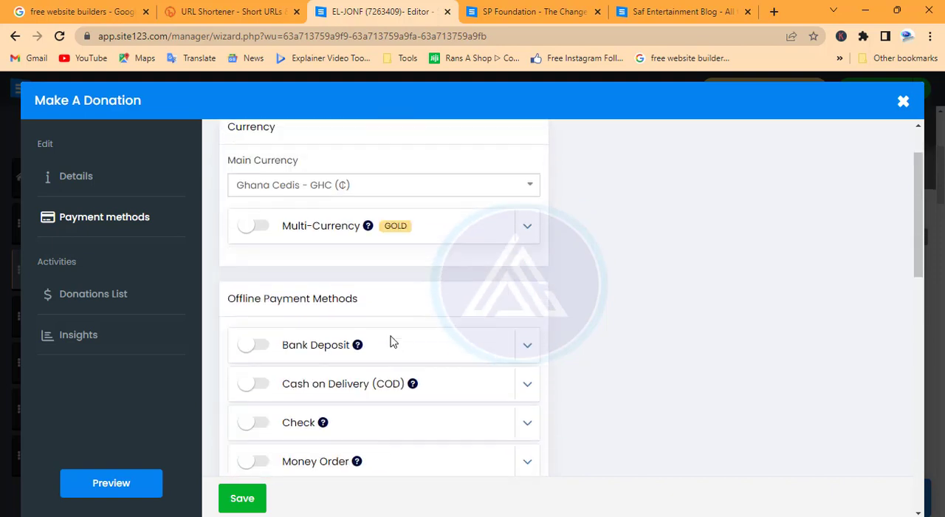
scroll(391, 342, down, 1)
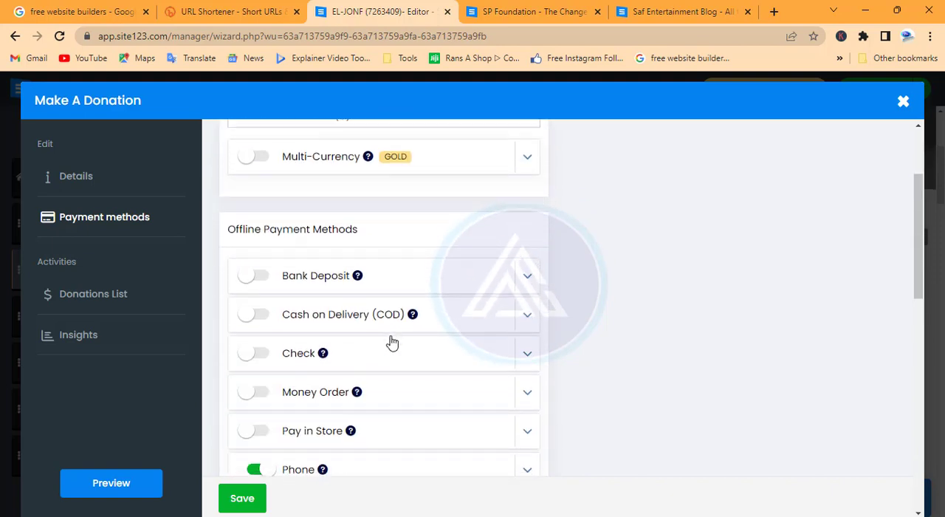
click(254, 277)
scroll(399, 361, down, 3)
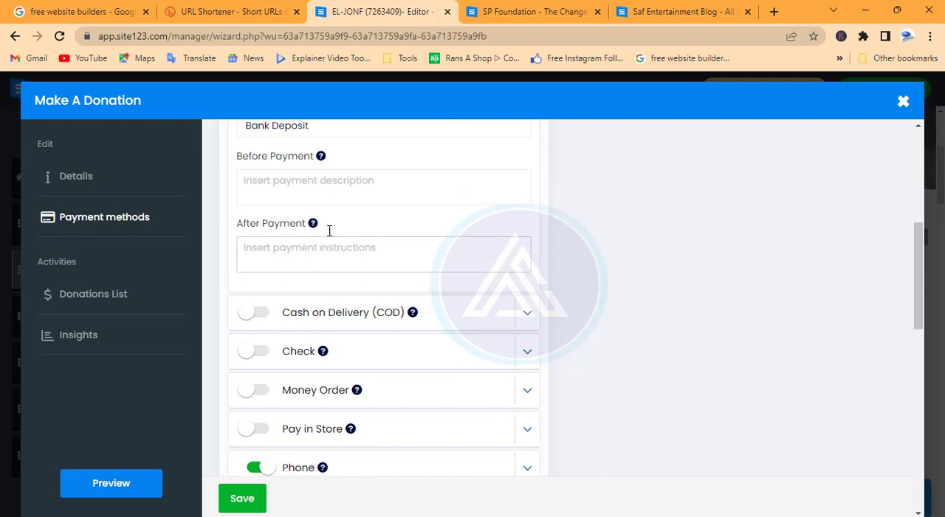
scroll(317, 248, up, 1)
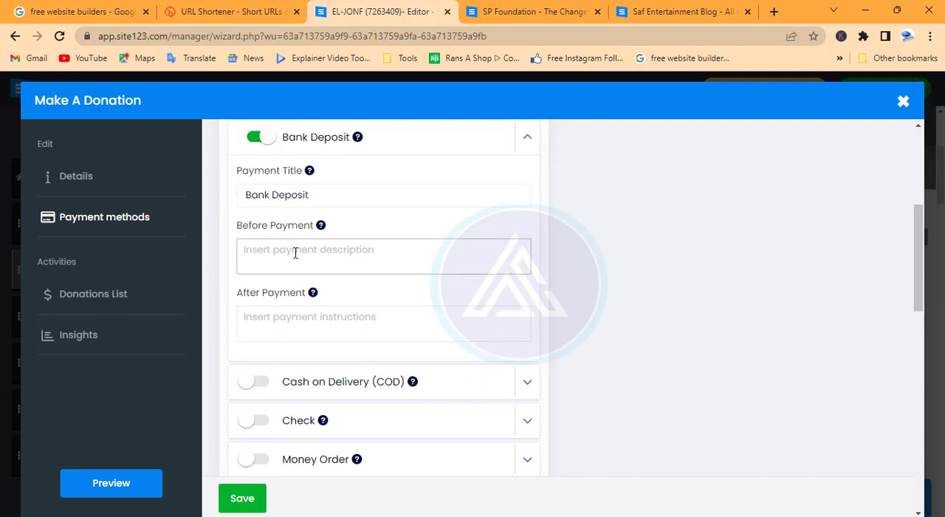
scroll(296, 252, up, 1)
click(310, 322)
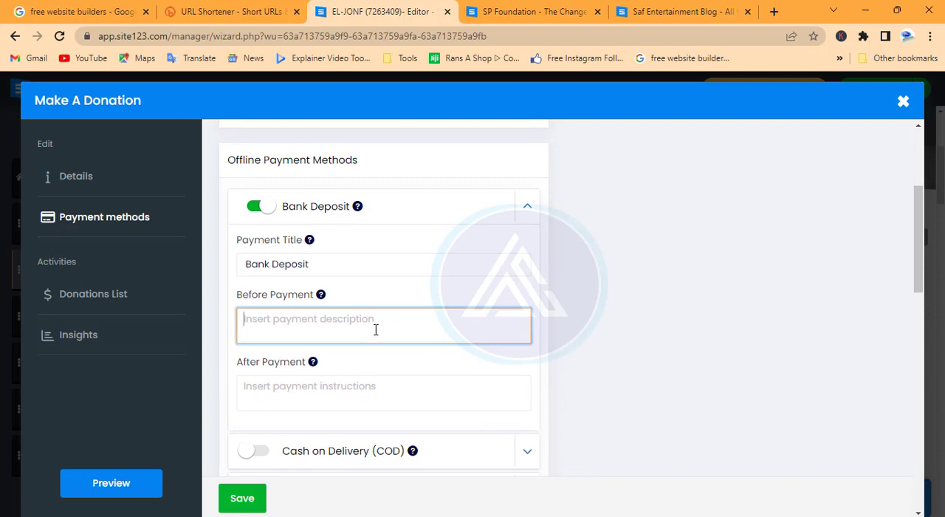
Enable Check as an offline payment method, save the payment methods and return to the website editor.
scroll(376, 330, down, 1)
scroll(375, 330, down, 1)
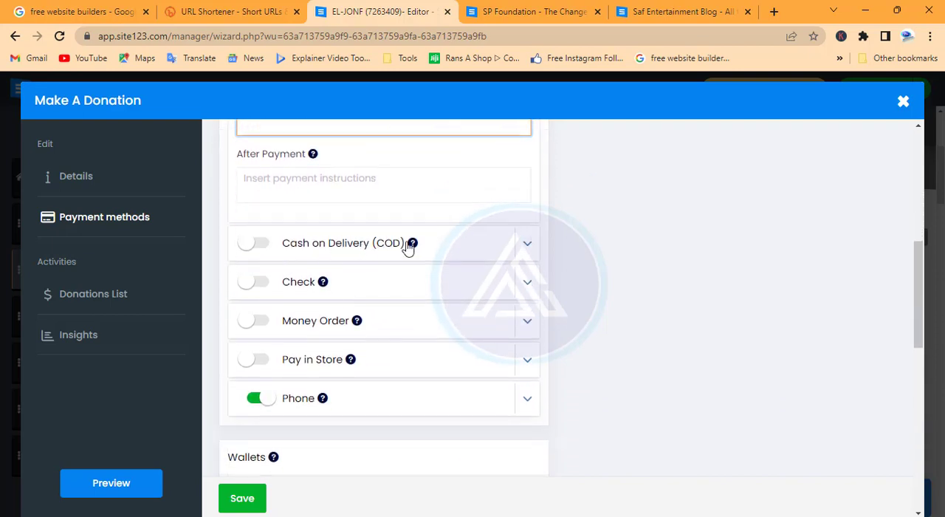
mouse_move(412, 247)
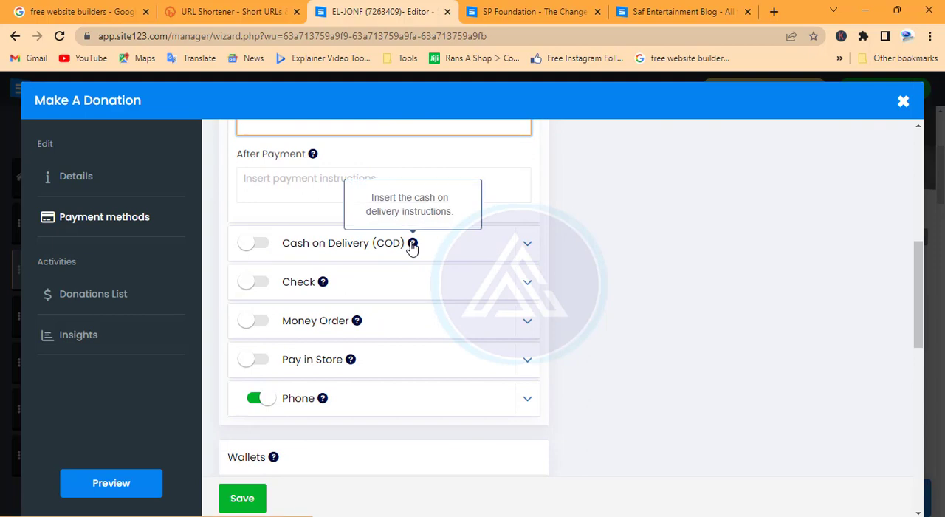
click(257, 284)
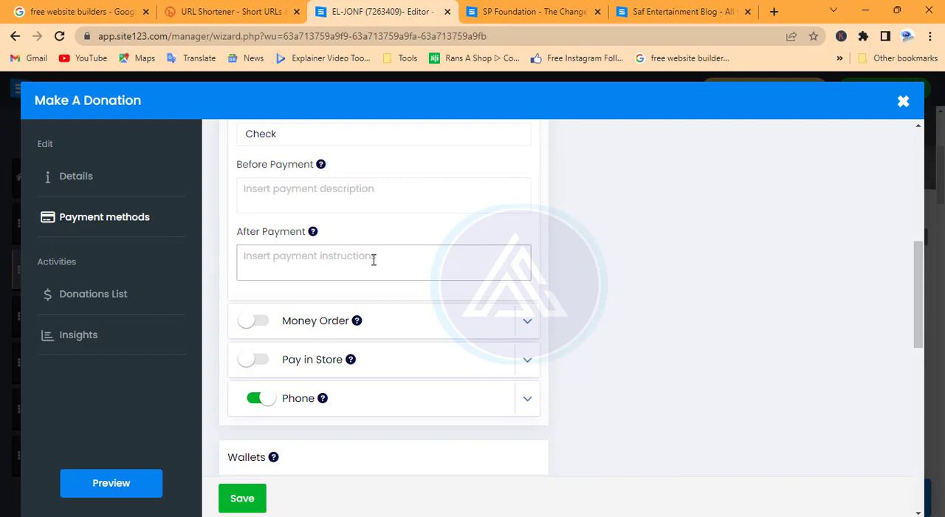
scroll(306, 365, down, 3)
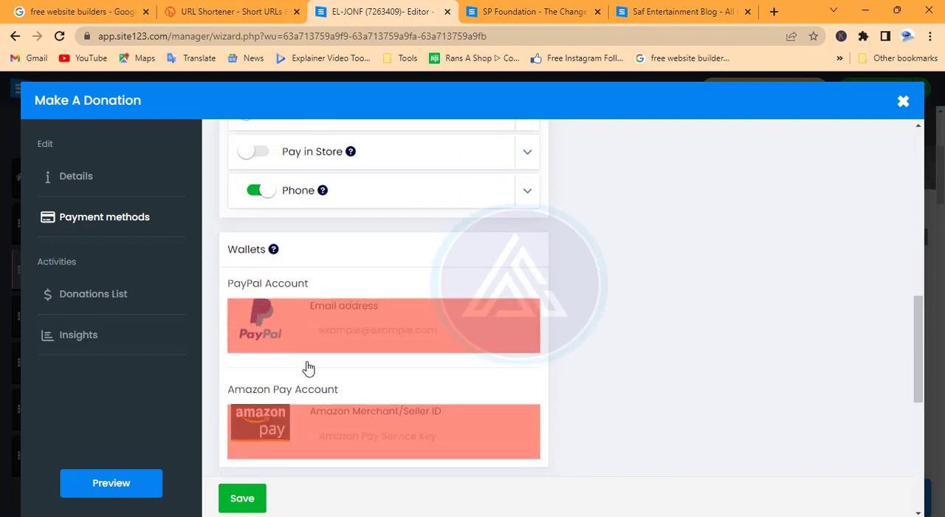
scroll(307, 362, down, 4)
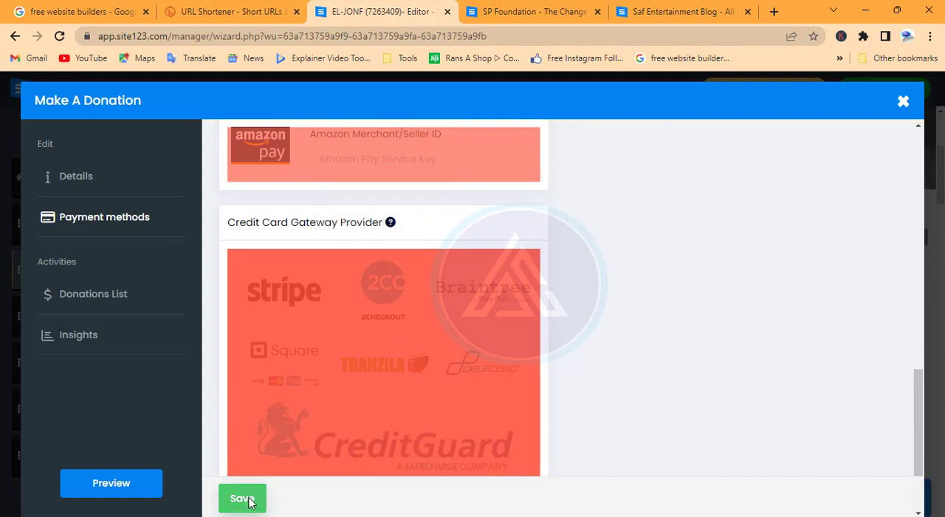
click(248, 499)
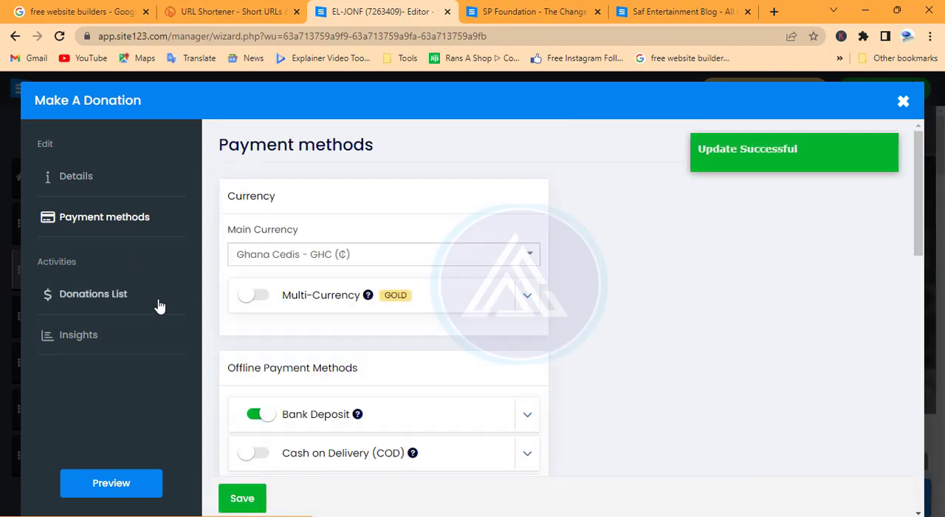
click(903, 103)
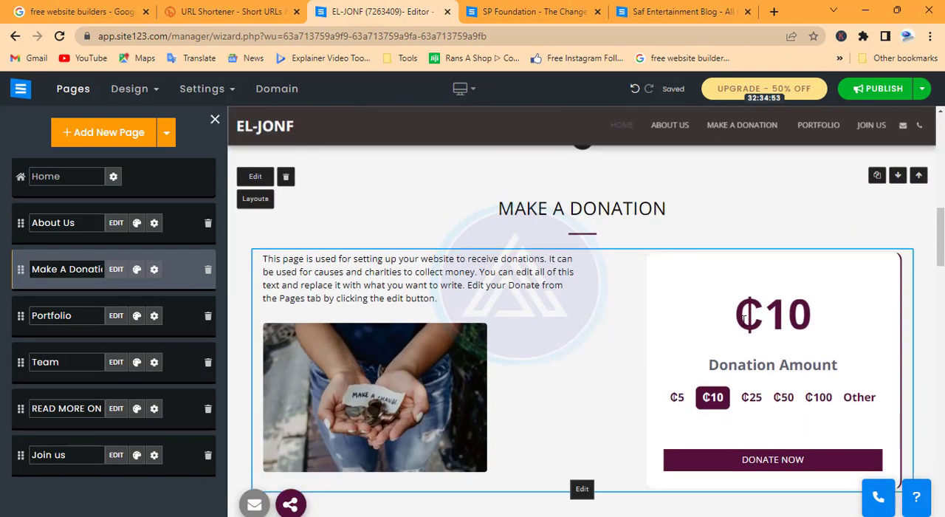
scroll(744, 318, down, 2)
scroll(745, 317, up, 2)
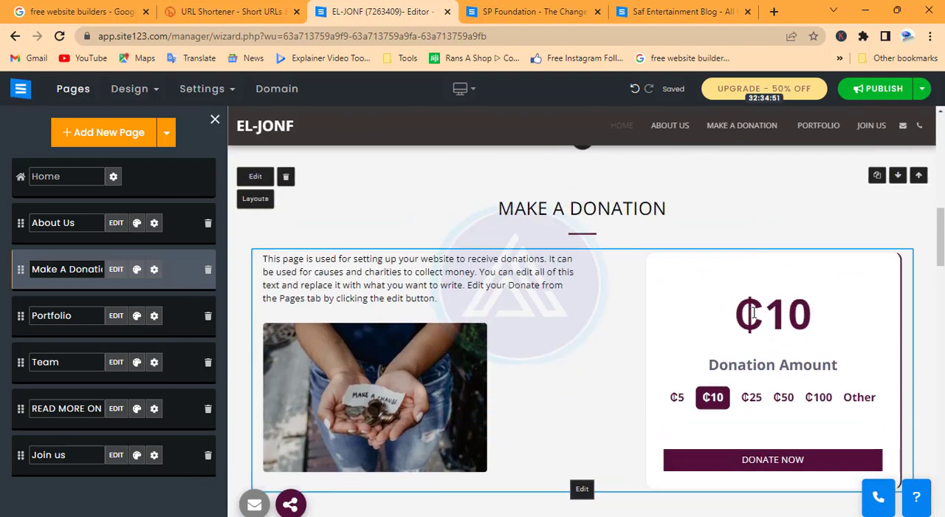
scroll(753, 314, down, 6)
scroll(653, 327, up, 5)
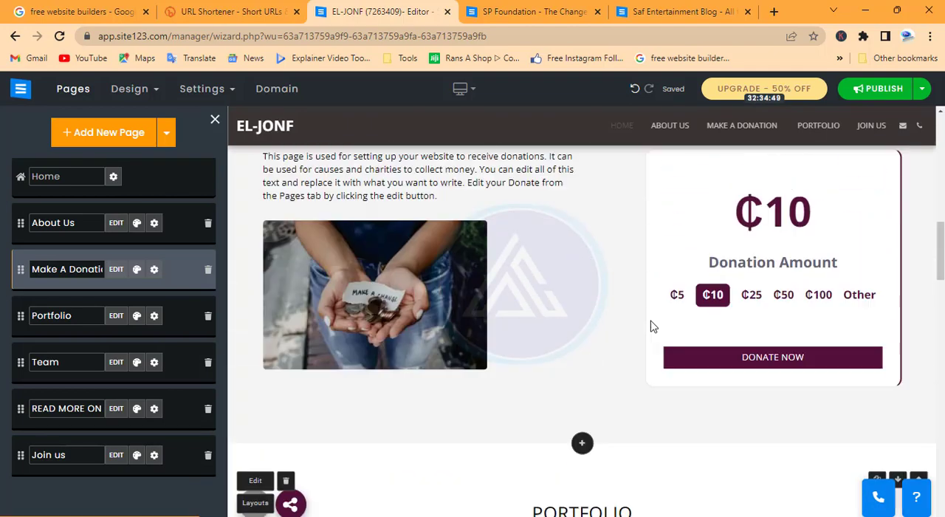
Open the Portfolio page's Portraits item for editing and change its title to "Schools".
click(112, 317)
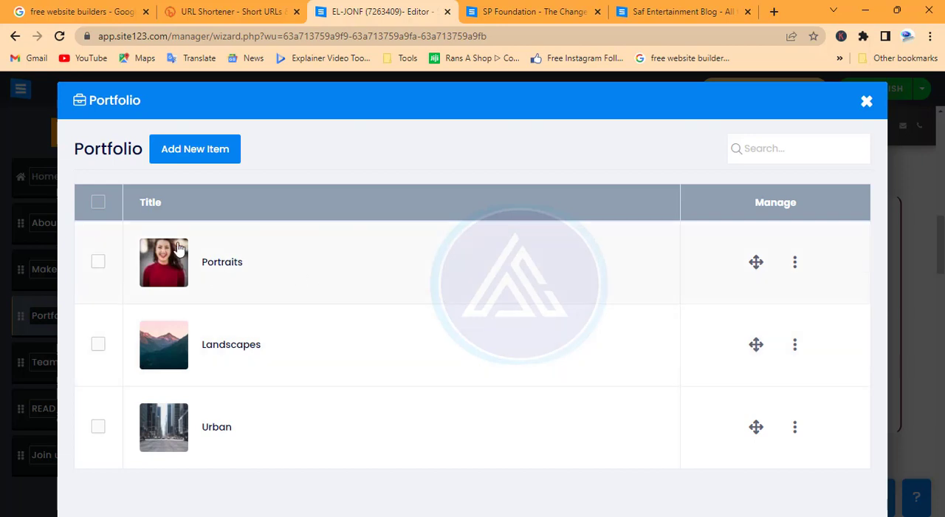
click(796, 265)
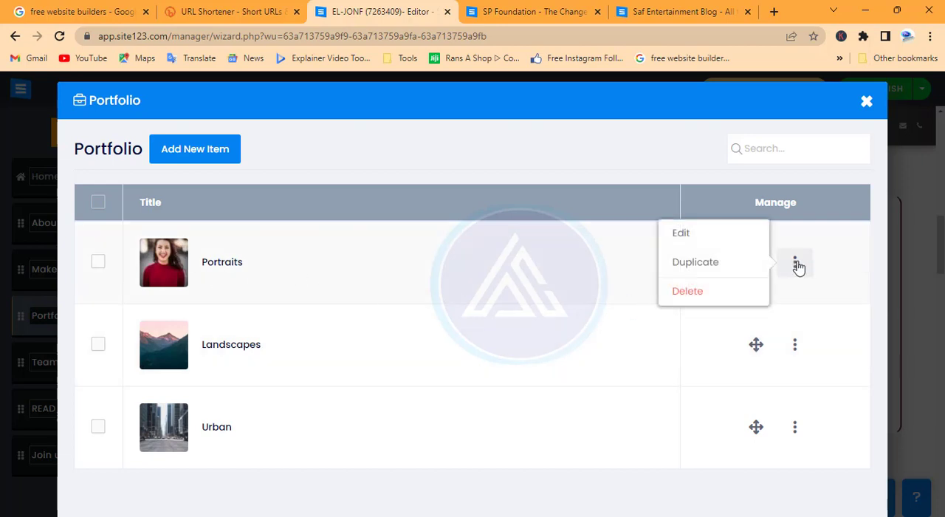
click(682, 234)
drag(133, 253, 79, 266)
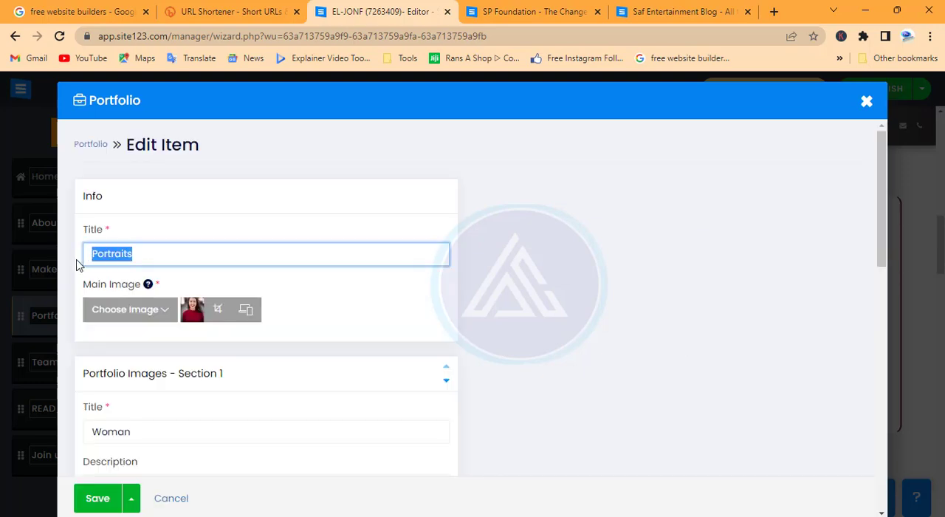
text(Schools)
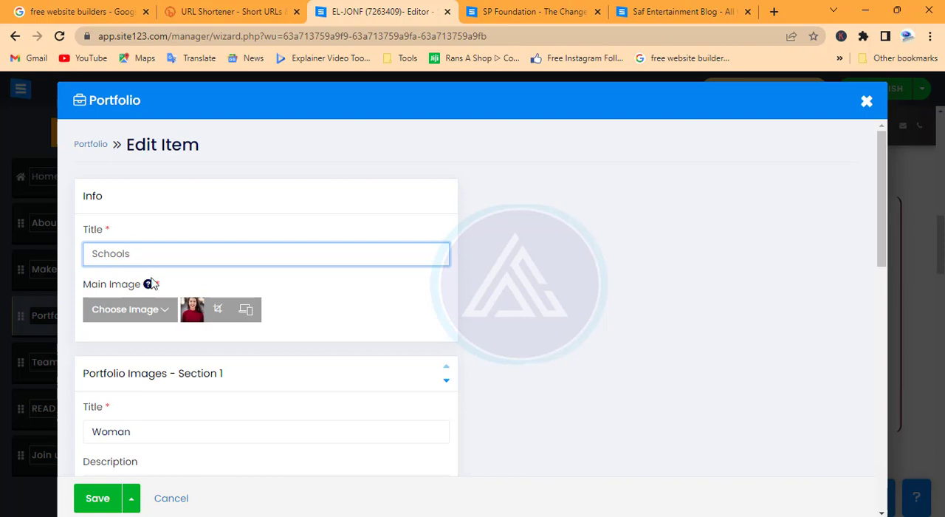
Set the title of Portfolio Images Section 1 to "Books".
scroll(170, 317, down, 2)
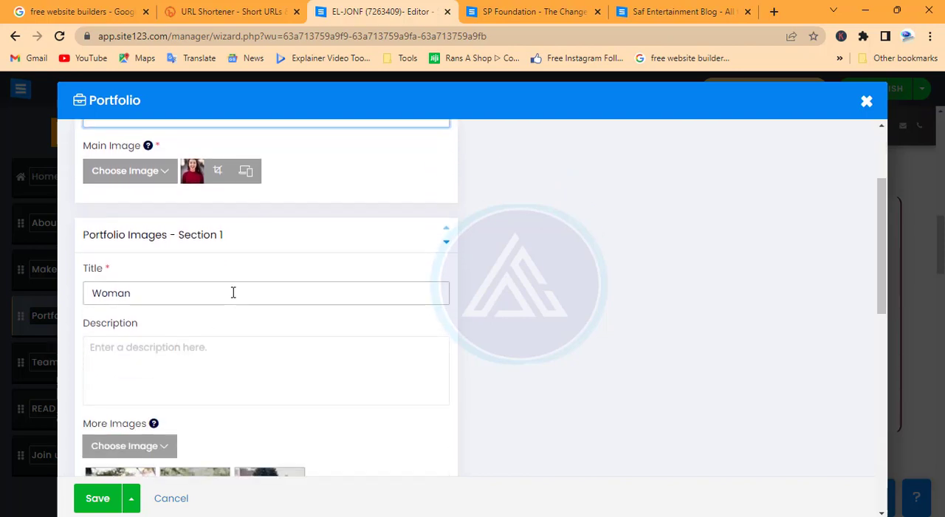
drag(139, 301, 79, 309)
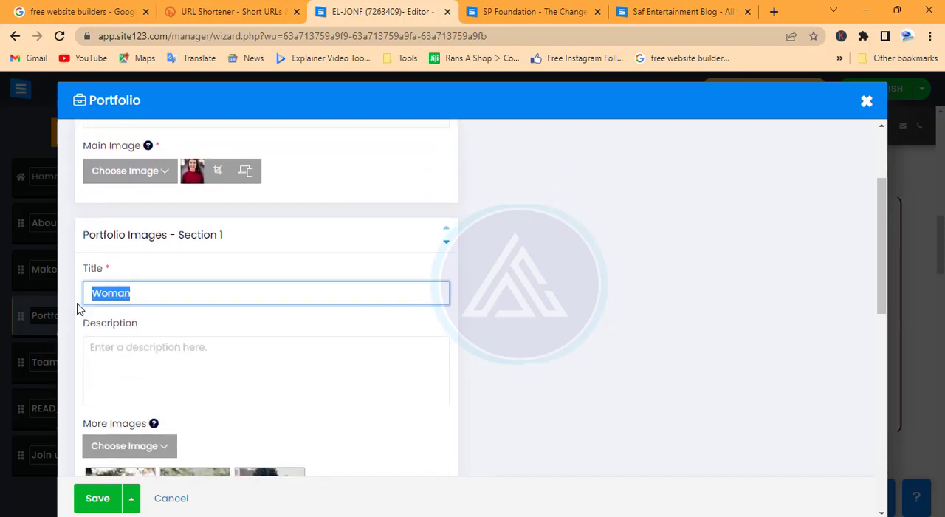
text(Books)
Look over the portfolio item's images and set the title of Portfolio Images Section 2 to "Schhol b".
scroll(255, 321, down, 2)
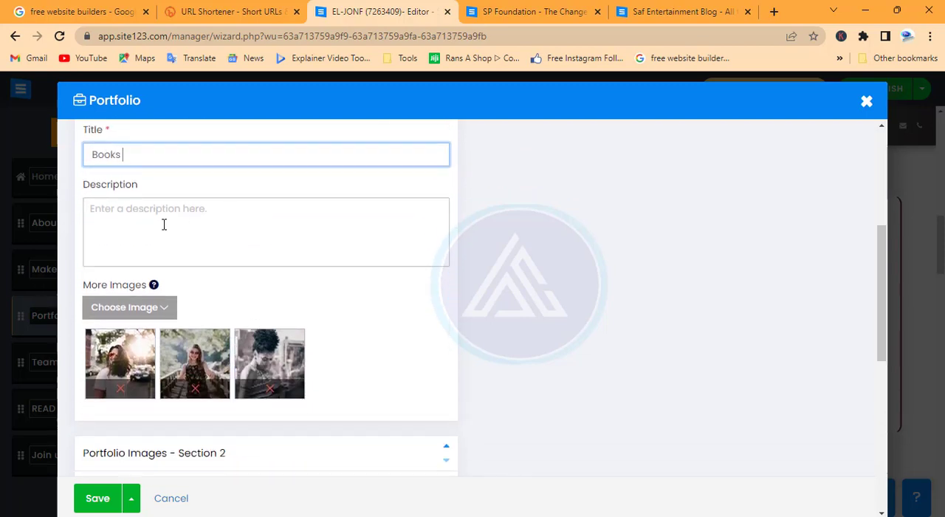
scroll(163, 225, down, 2)
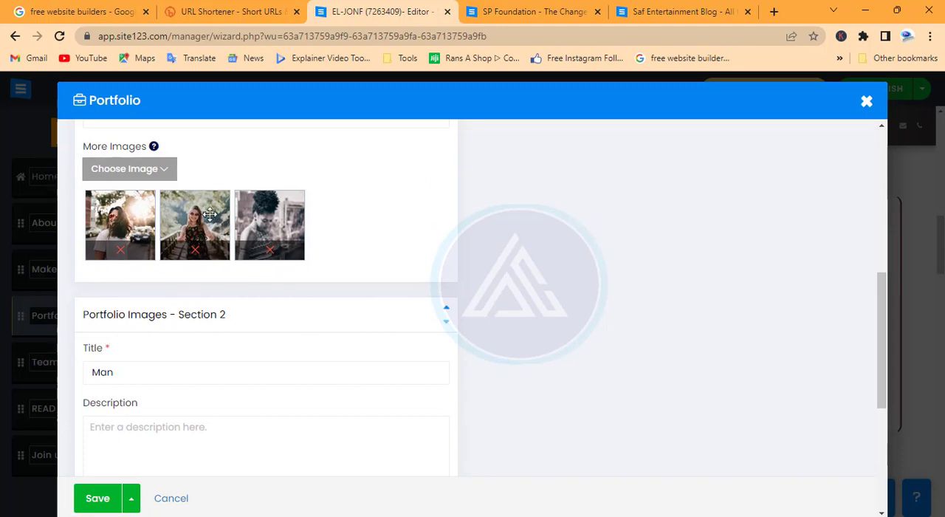
scroll(196, 375, down, 1)
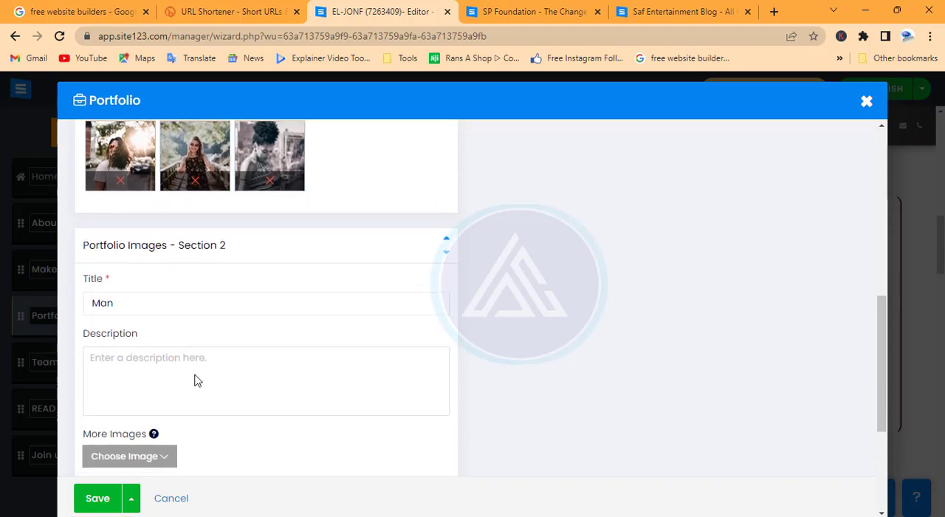
scroll(195, 239, up, 7)
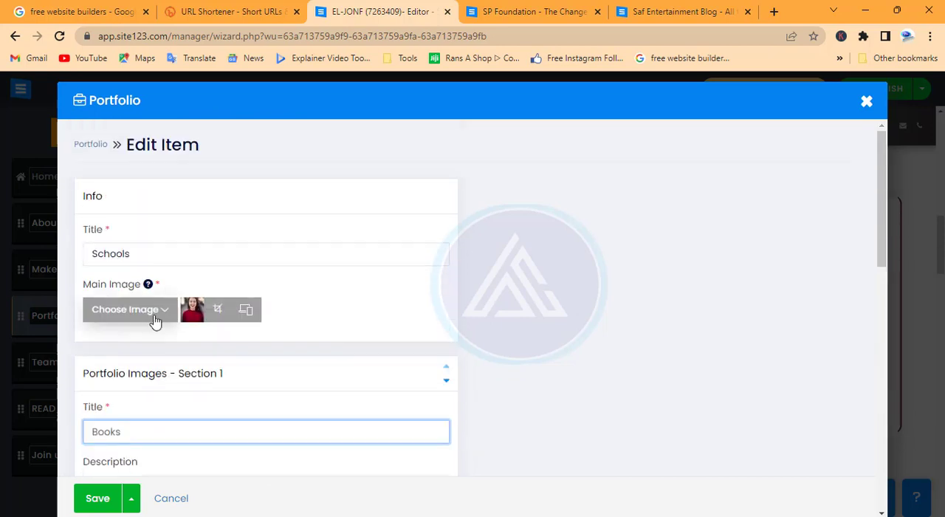
scroll(148, 314, down, 4)
scroll(147, 314, down, 4)
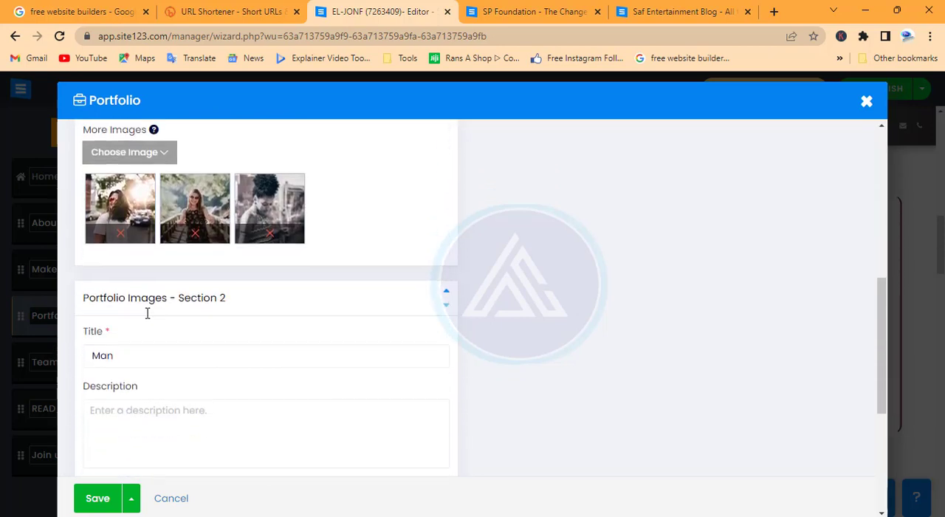
drag(185, 234, 35, 236)
text(S)
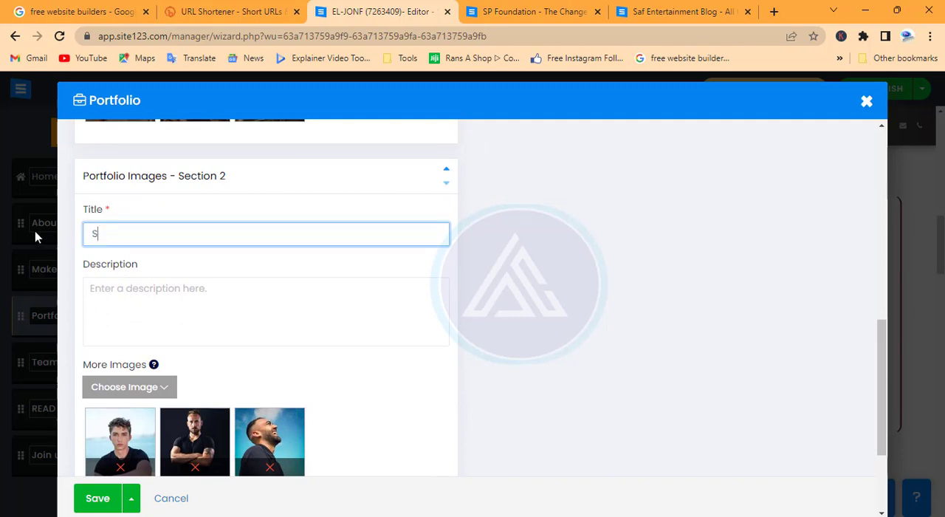
text(chhol b)
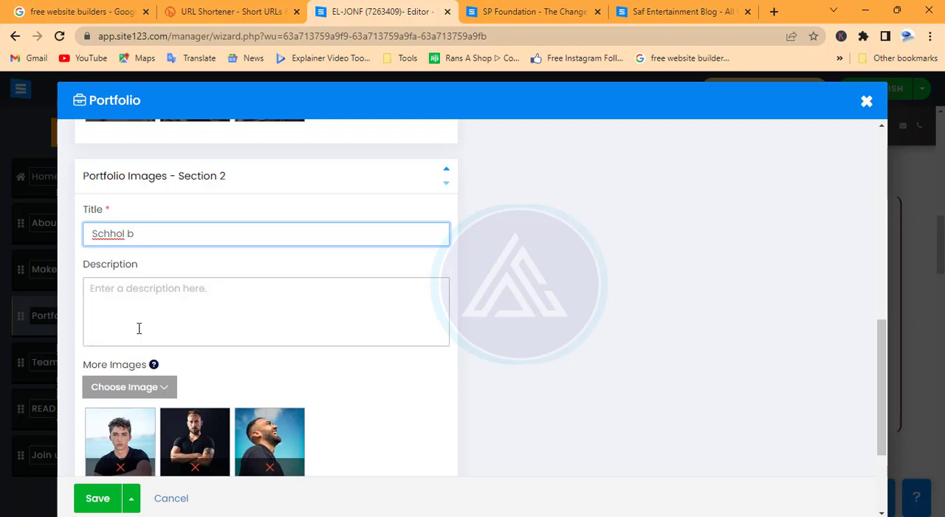
Add a third portfolio images section titled "School c", save the item and close the Portfolio page.
scroll(140, 327, down, 3)
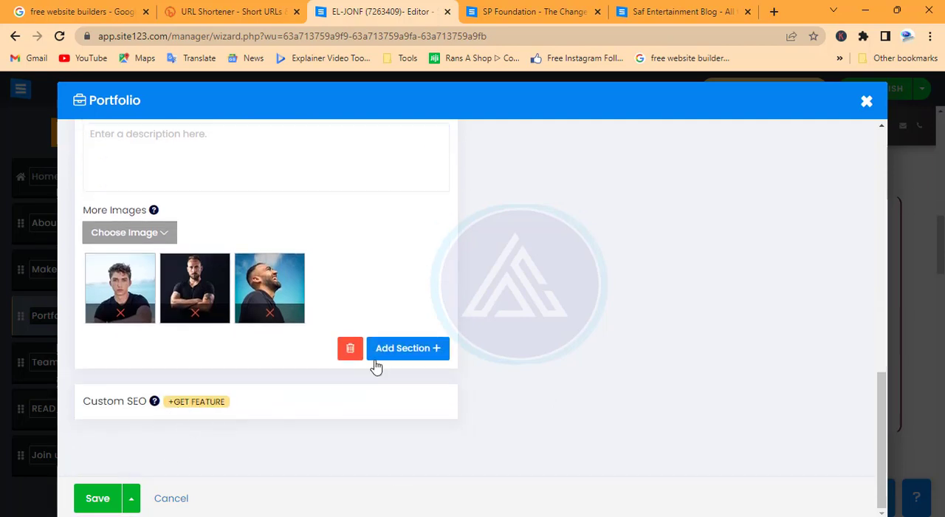
click(411, 353)
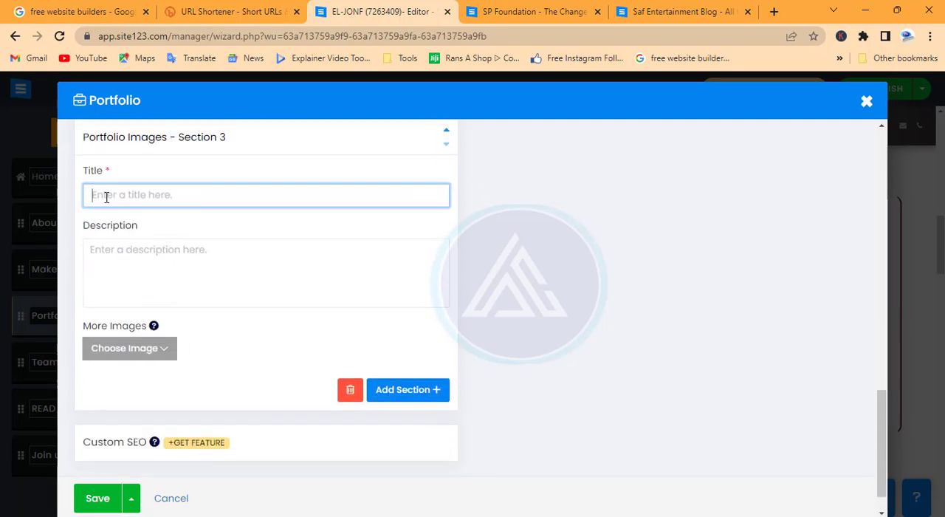
text(School c)
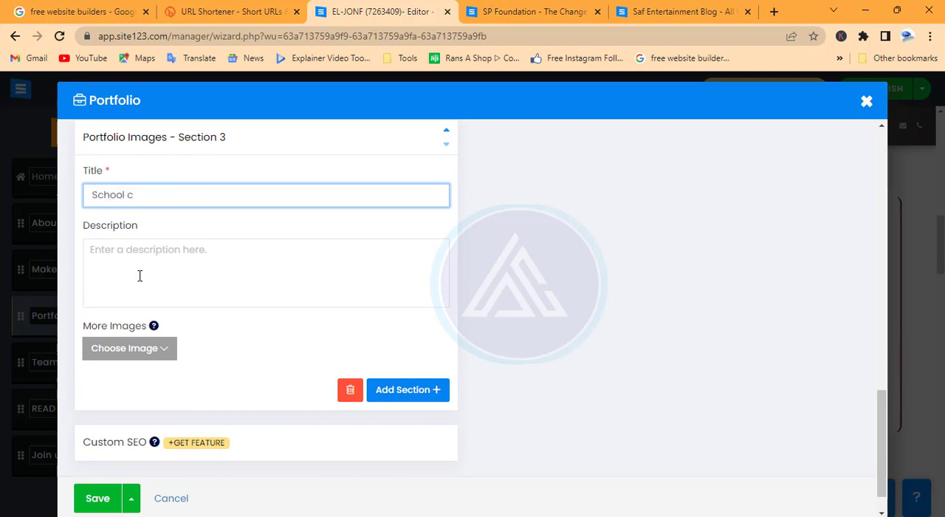
click(99, 497)
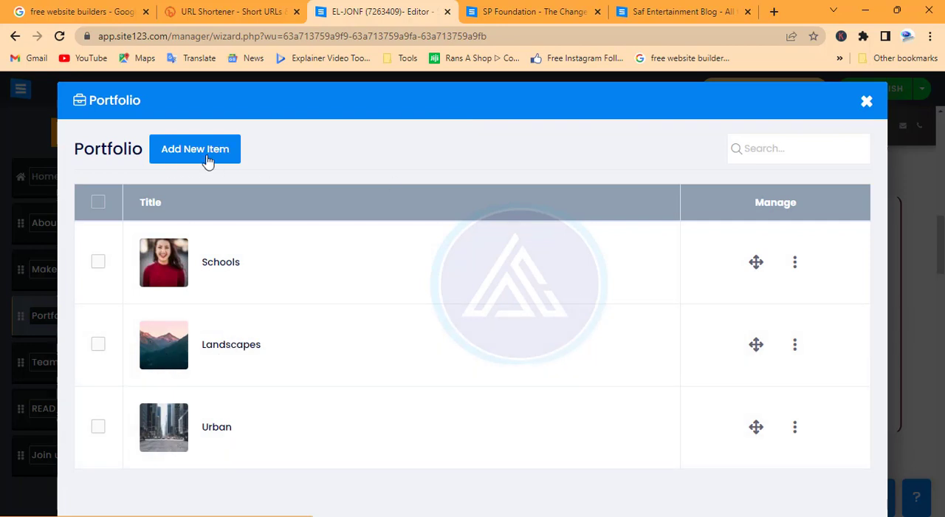
click(866, 103)
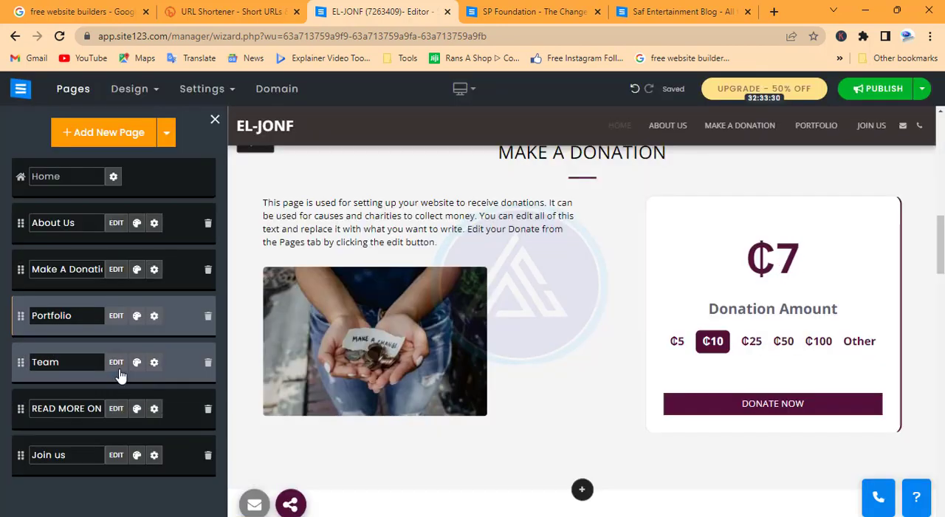
Open the entry of the team member with the President position on the Team page for editing.
click(116, 363)
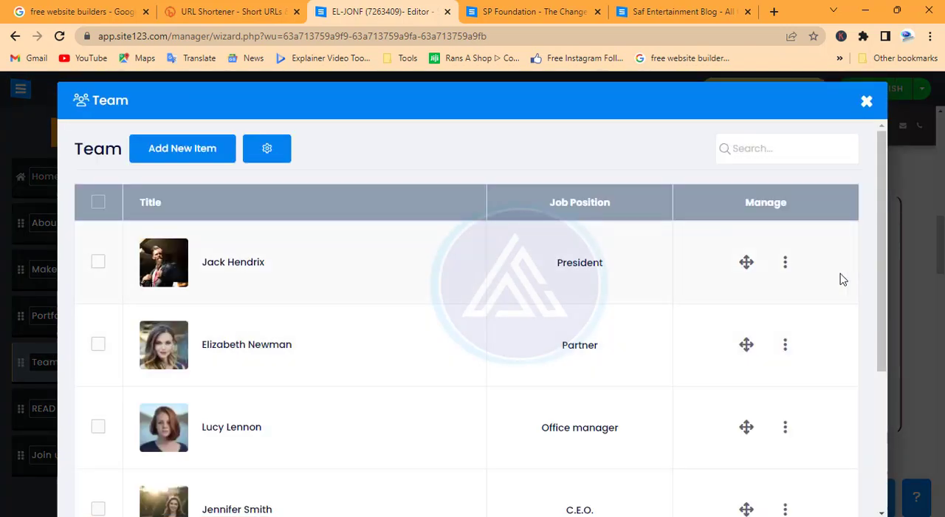
click(787, 267)
click(697, 230)
scroll(200, 288, down, 5)
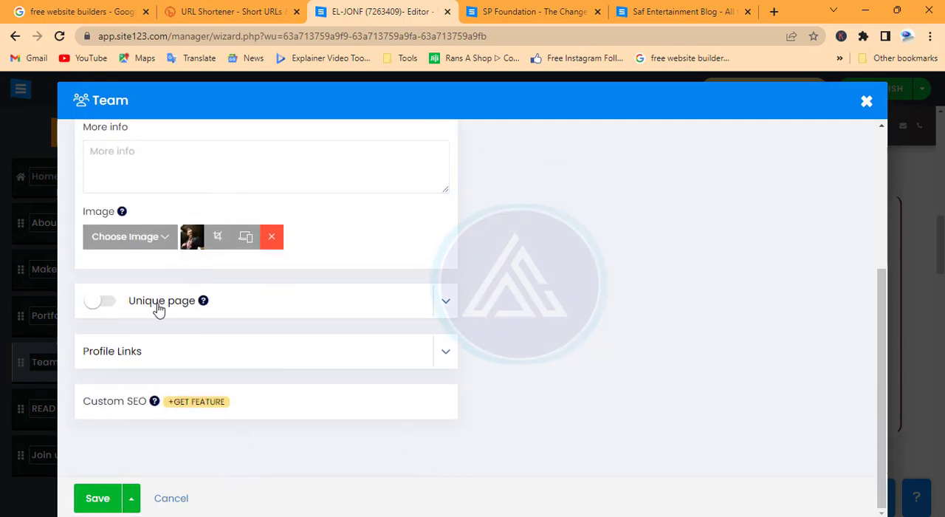
Enable a unique page for the President's team entry, save it and close the Team page.
click(103, 303)
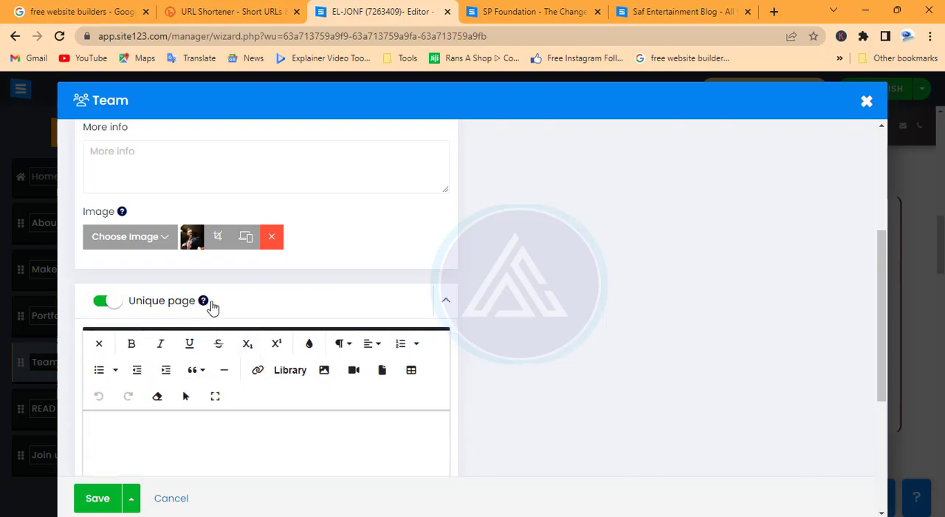
mouse_move(205, 304)
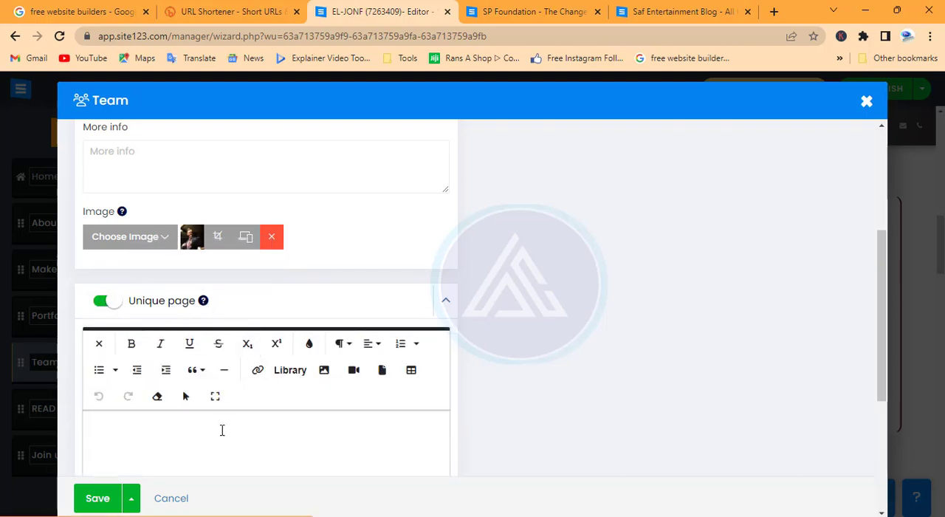
scroll(176, 309, down, 3)
scroll(277, 302, up, 2)
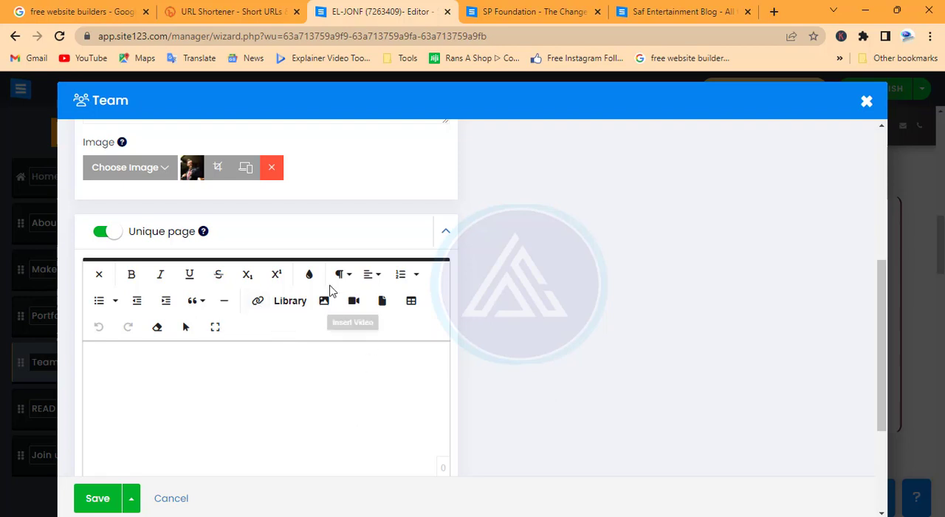
scroll(234, 440, down, 3)
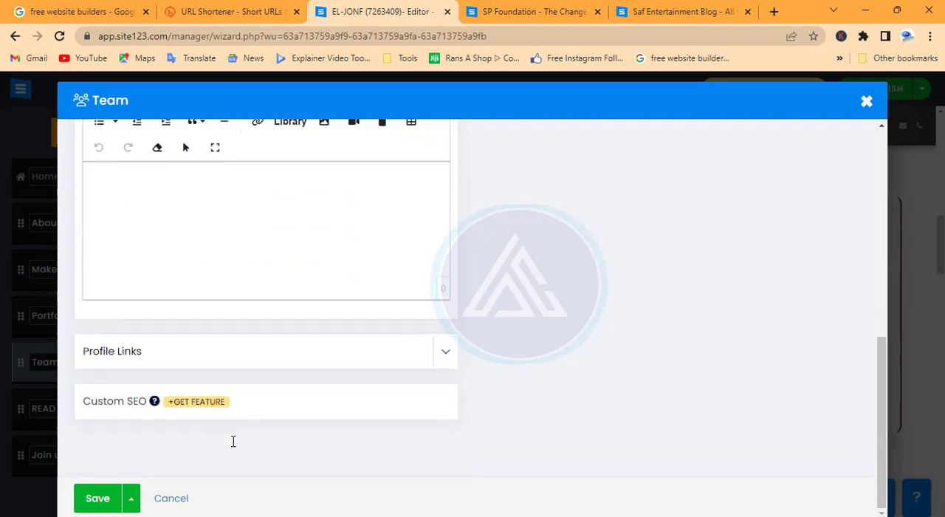
click(99, 500)
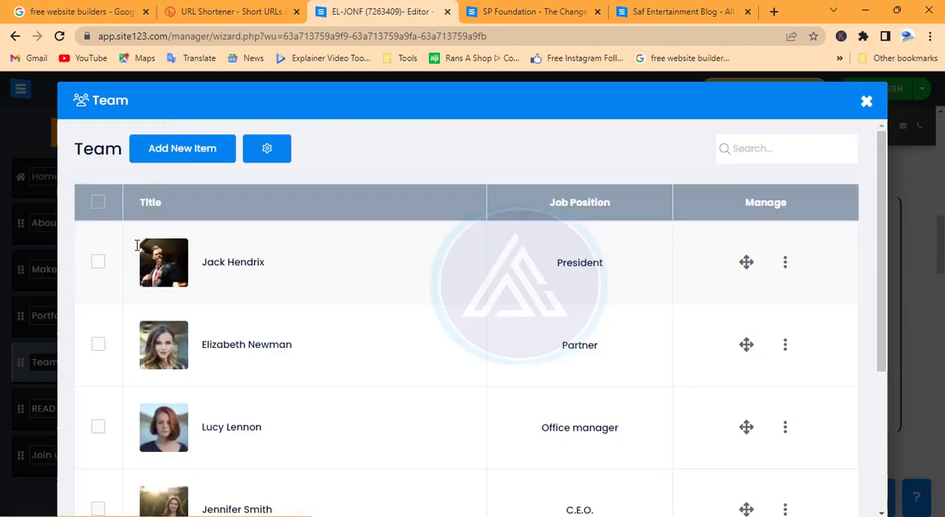
scroll(177, 405, down, 3)
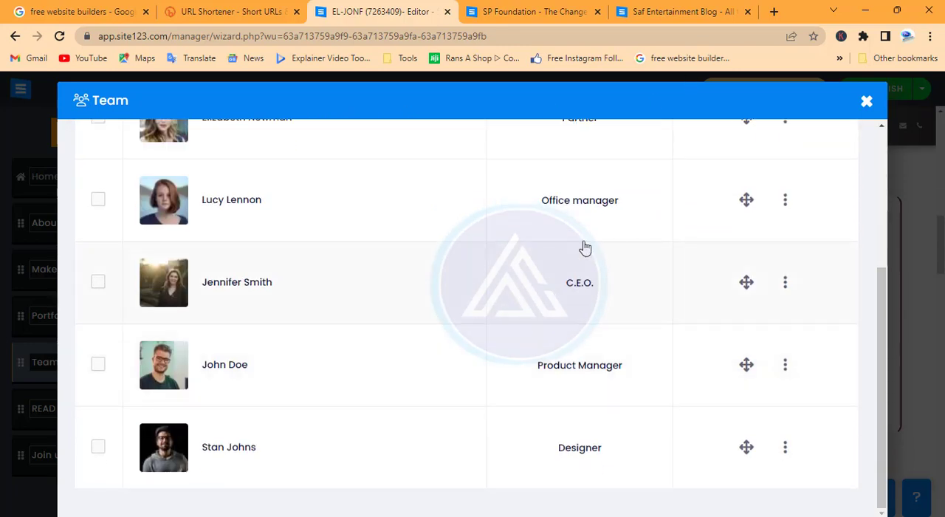
click(867, 102)
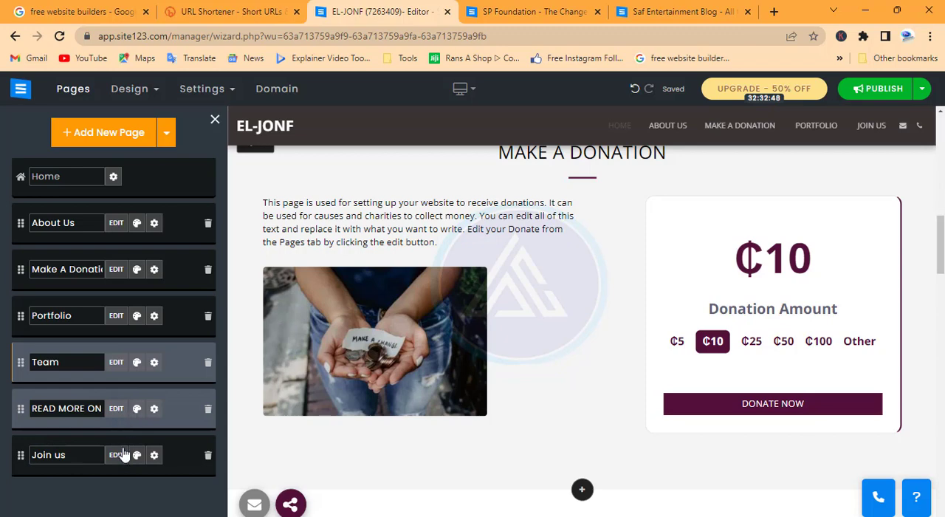
Open the article "9 Steps To Starting a Business" on the READ MORE ON OUR BLOG page for editing.
click(114, 410)
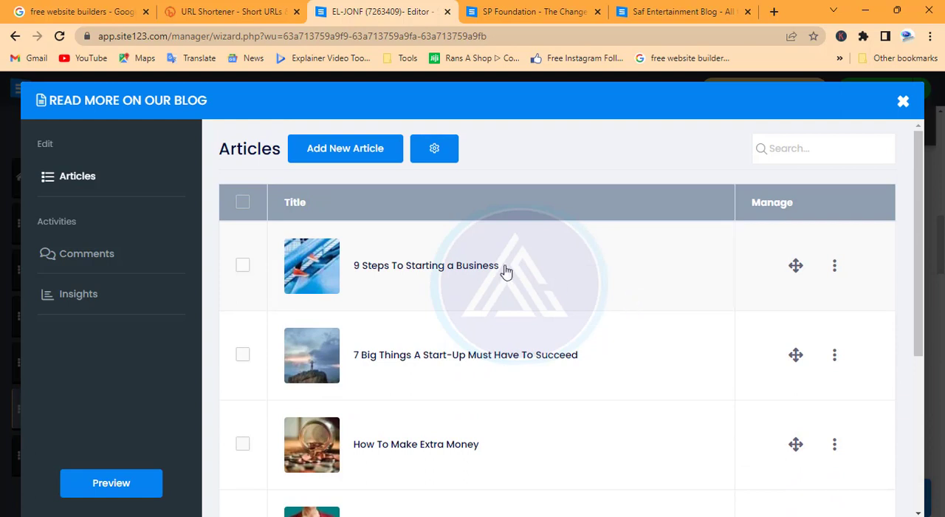
click(836, 266)
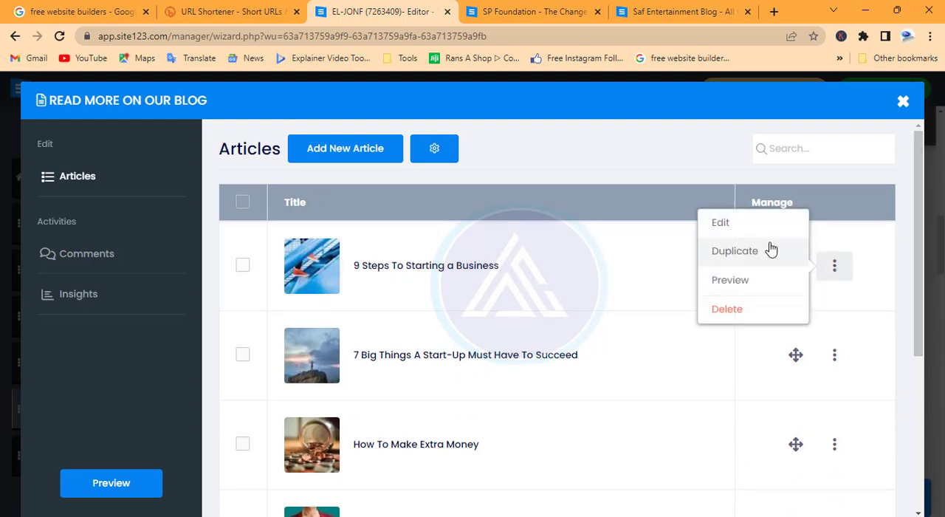
click(725, 224)
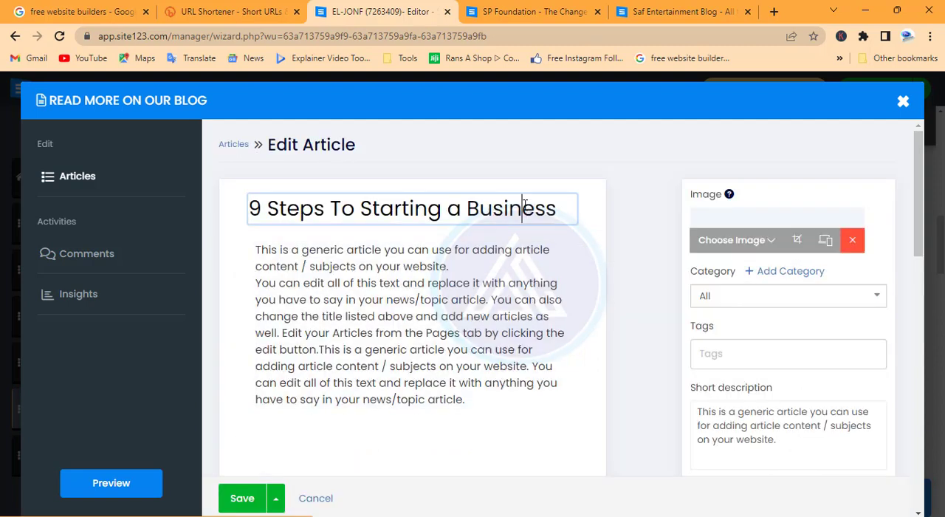
Replace the article's title with "Why we Establish EL-JONF".
drag(559, 209, 205, 196)
text(Wh)
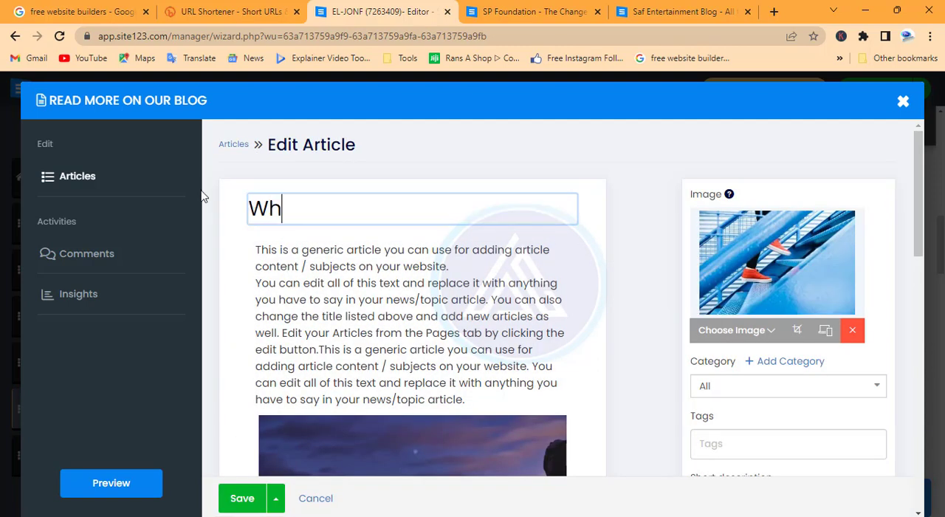
text(y we Es)
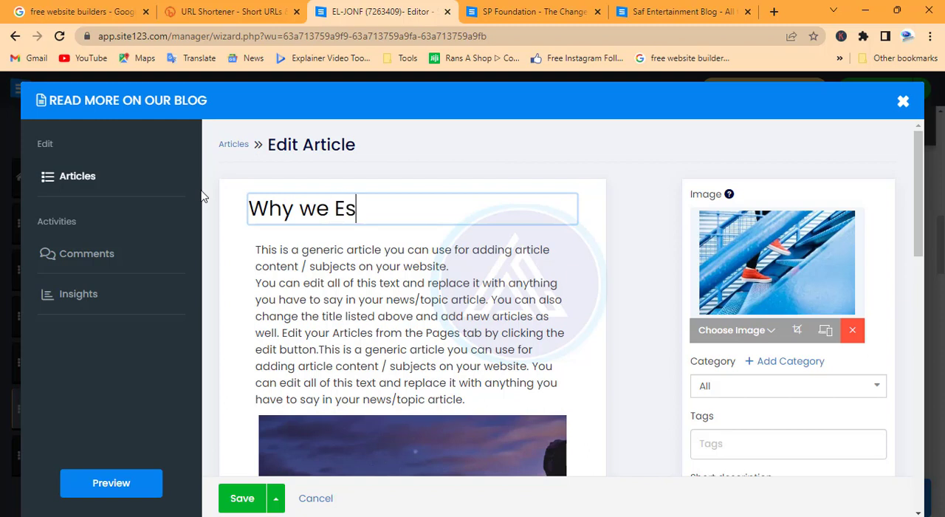
text(tablish EL)
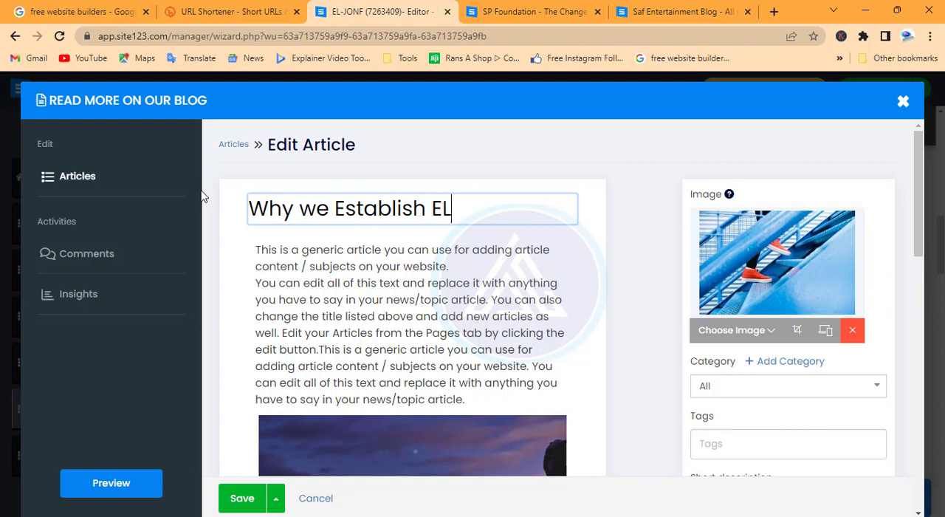
text(-JONF)
Reduce the size of the first image in the article's body to 25%.
scroll(489, 276, down, 2)
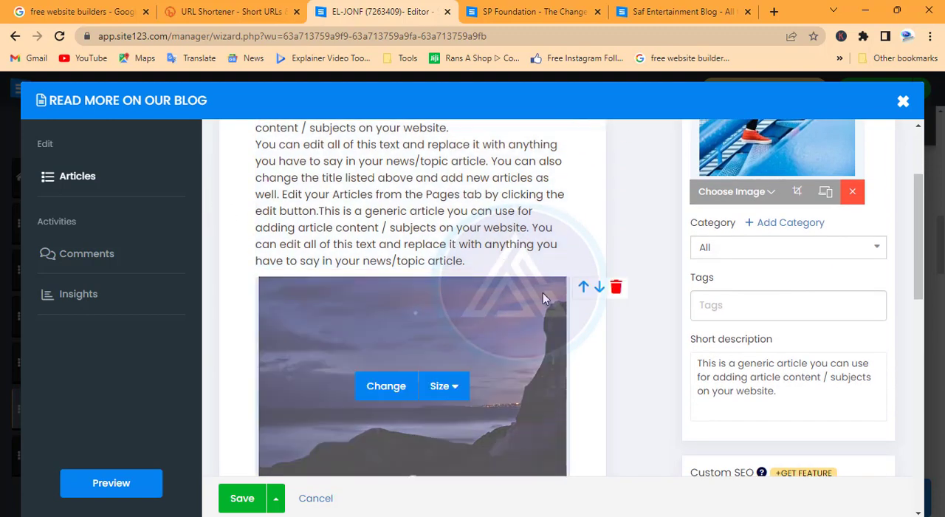
scroll(543, 293, down, 2)
click(446, 248)
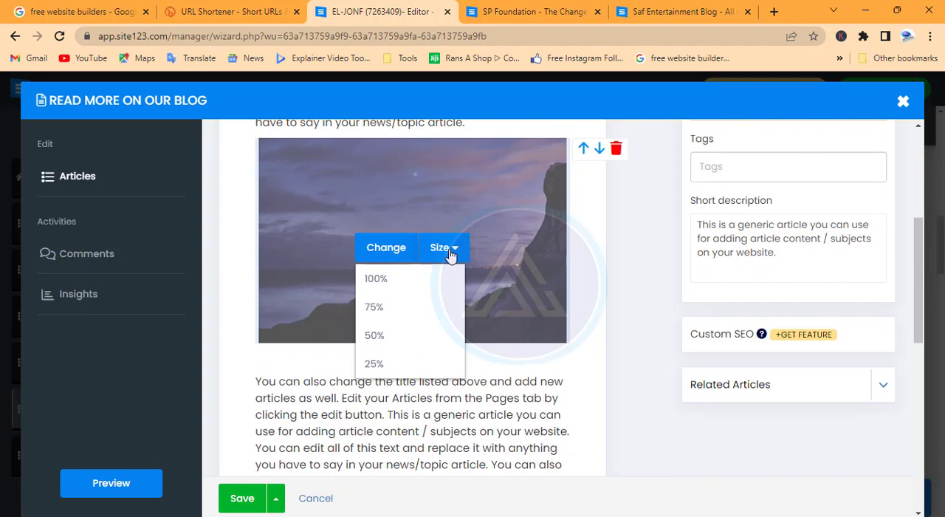
click(388, 339)
scroll(465, 222, up, 1)
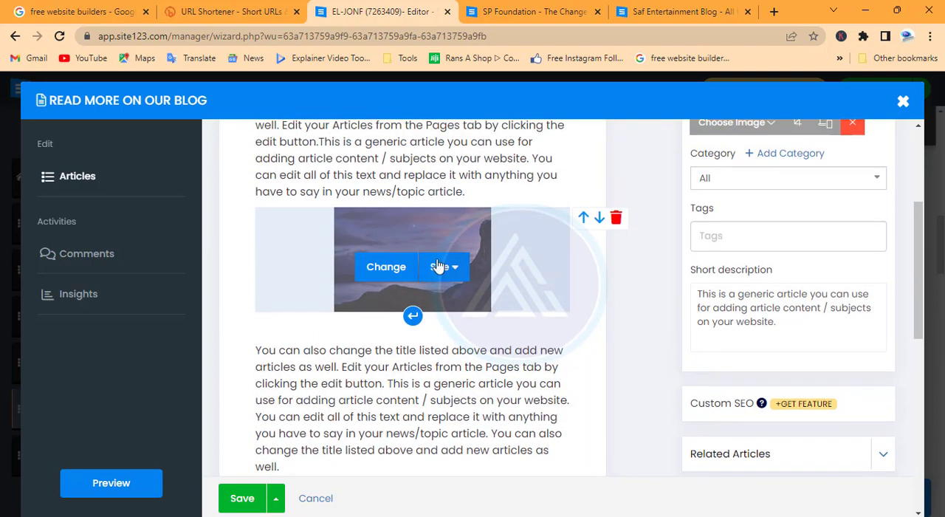
click(443, 267)
click(403, 378)
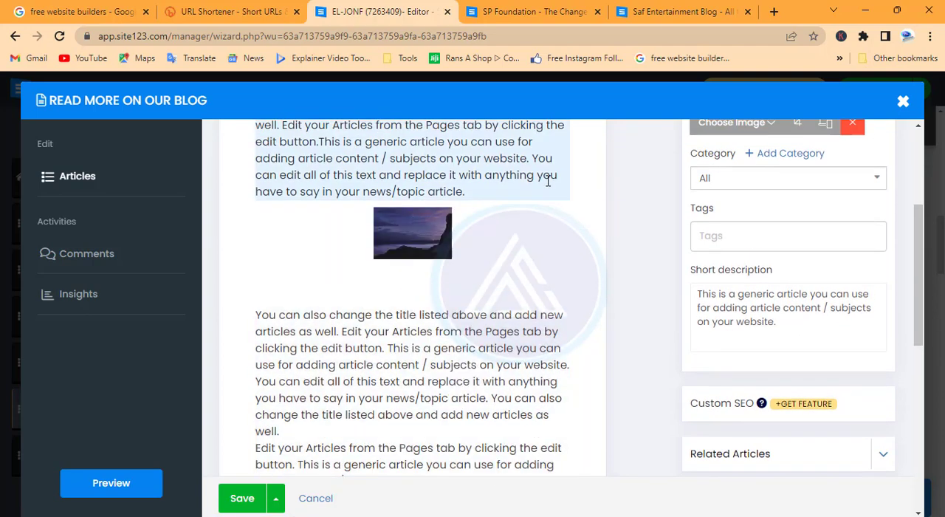
Add a header block and an image block at the end of the article and set the new image's size to 50%.
scroll(377, 346, down, 7)
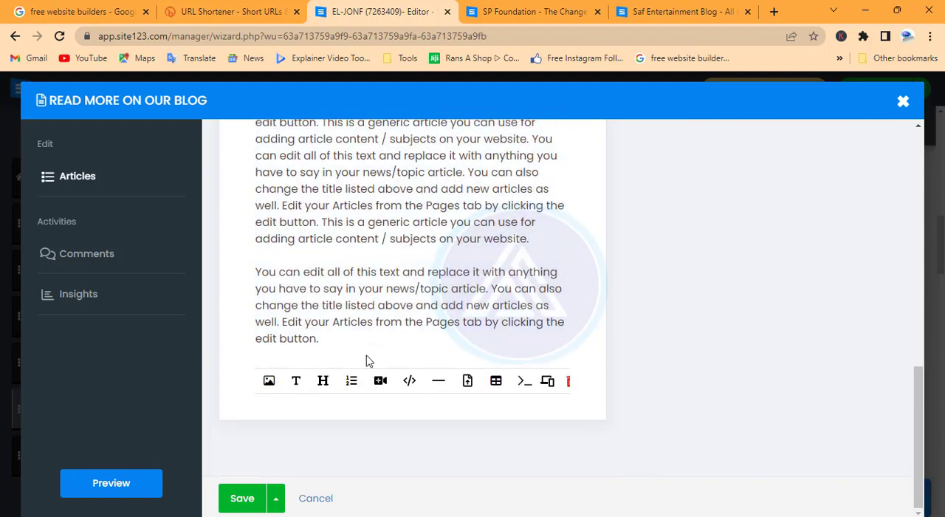
click(323, 380)
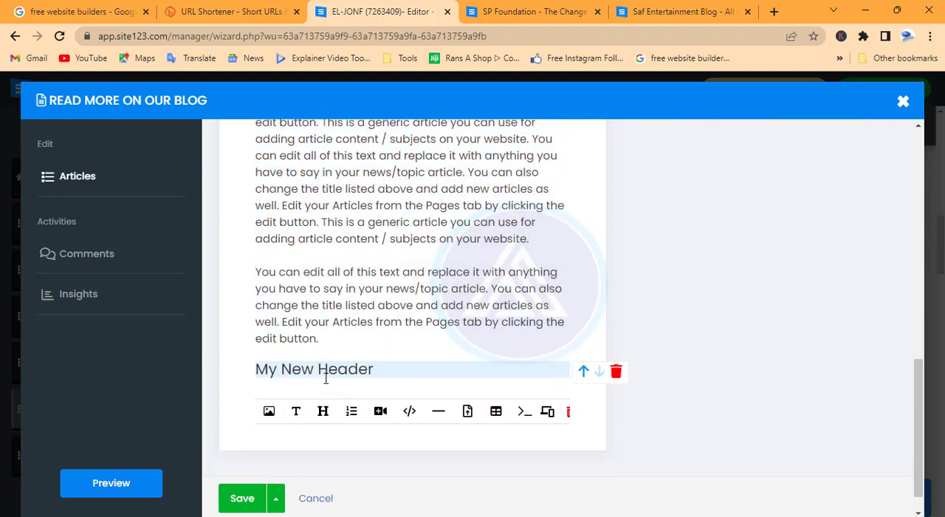
click(268, 411)
scroll(352, 436, down, 3)
click(444, 288)
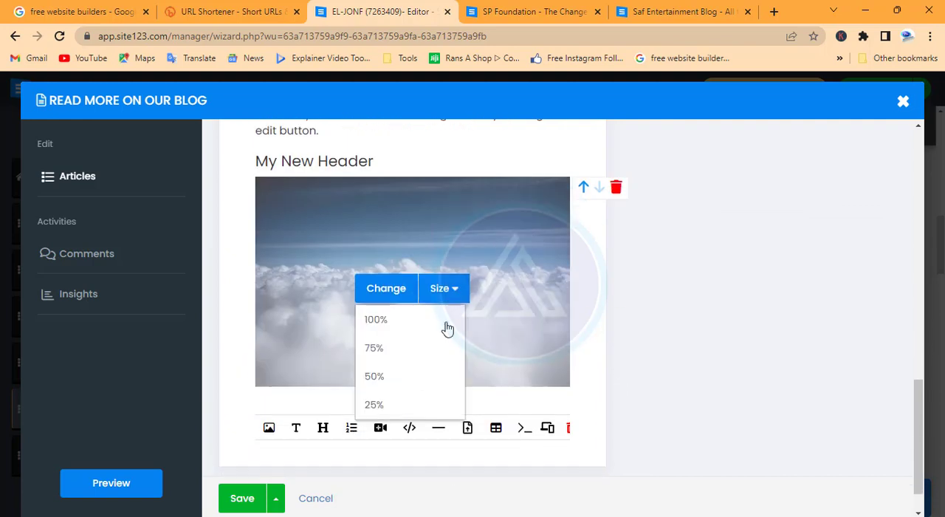
click(374, 377)
Add a video block followed by a table at the end of the article.
click(380, 382)
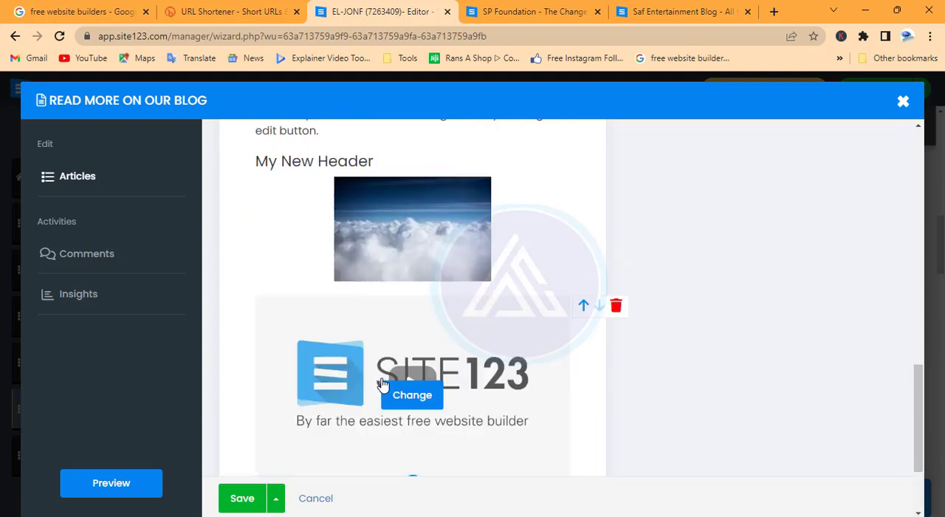
scroll(510, 344, down, 3)
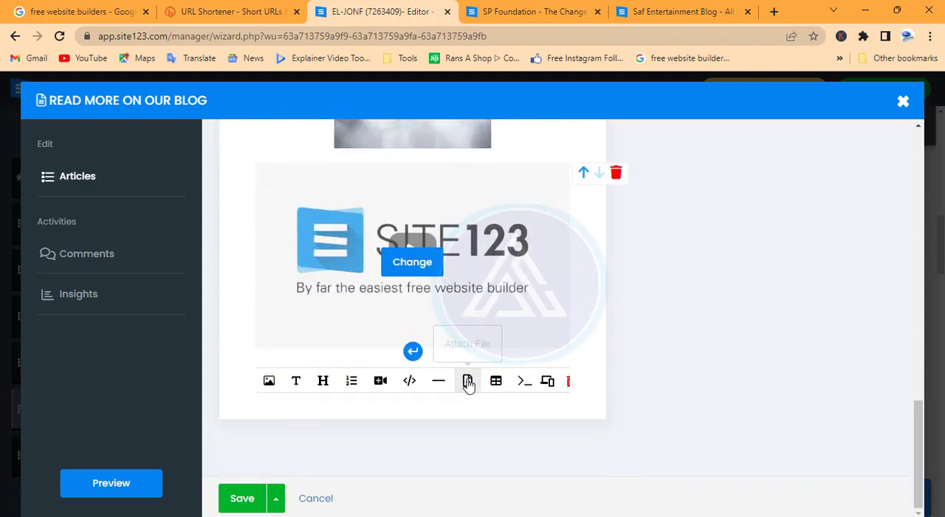
click(495, 383)
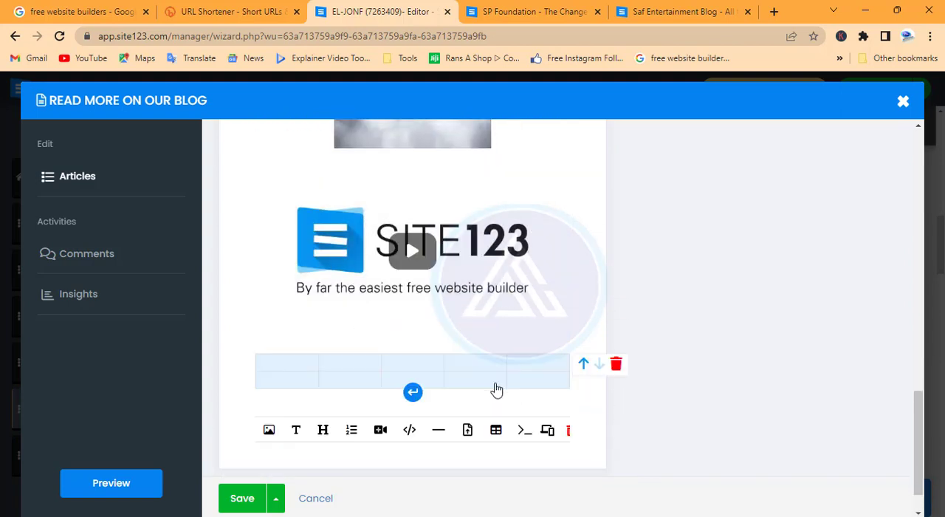
Replace the article's main image with the black-and-white portrait of a boy and leave the category at All.
scroll(496, 382, up, 10)
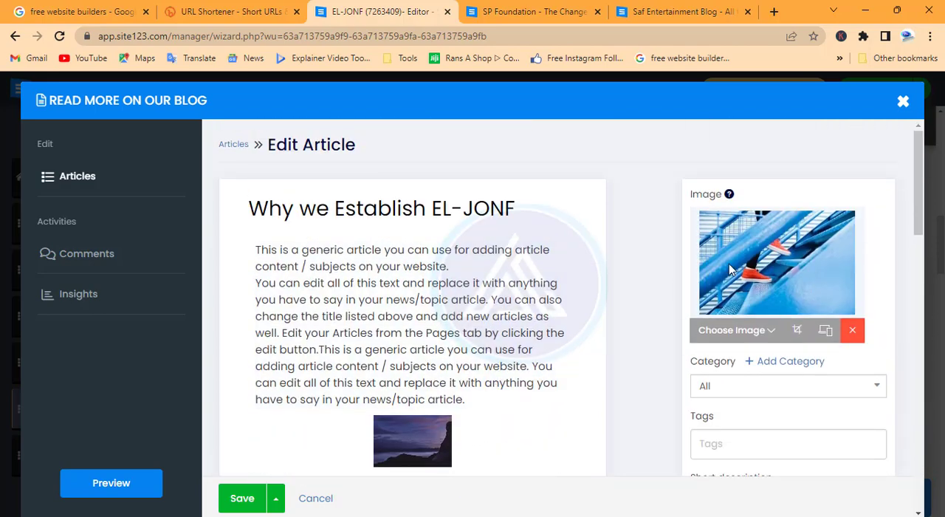
click(757, 331)
click(734, 357)
click(860, 388)
click(858, 387)
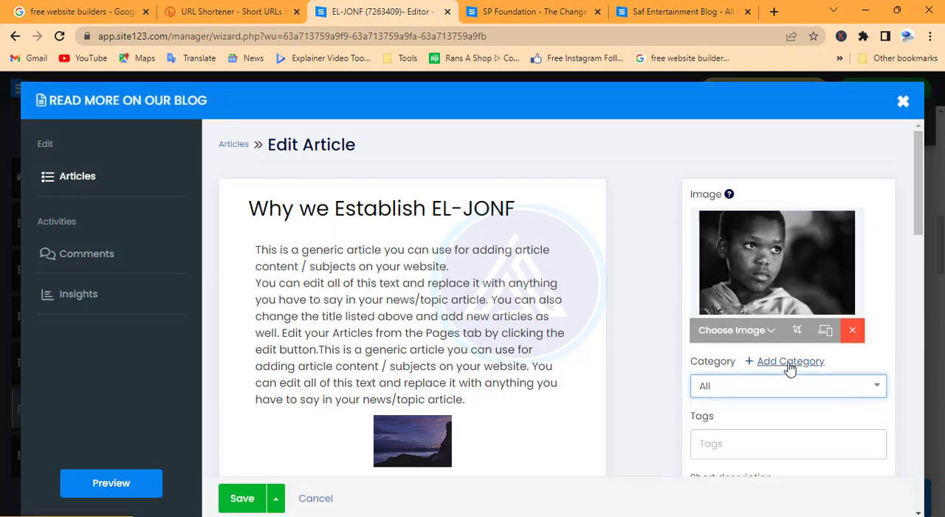
Look over the article's category, tags, short description, Custom SEO and Related Articles settings.
scroll(789, 369, down, 1)
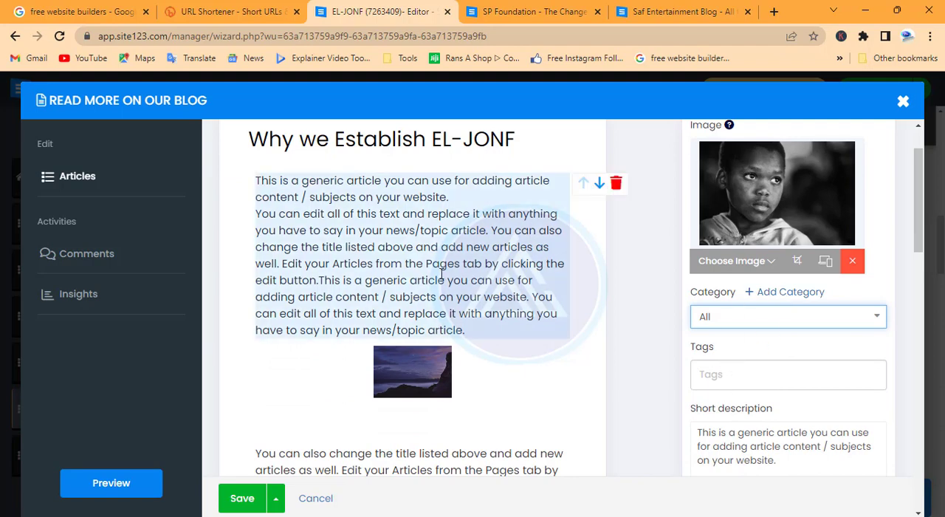
scroll(731, 311, down, 1)
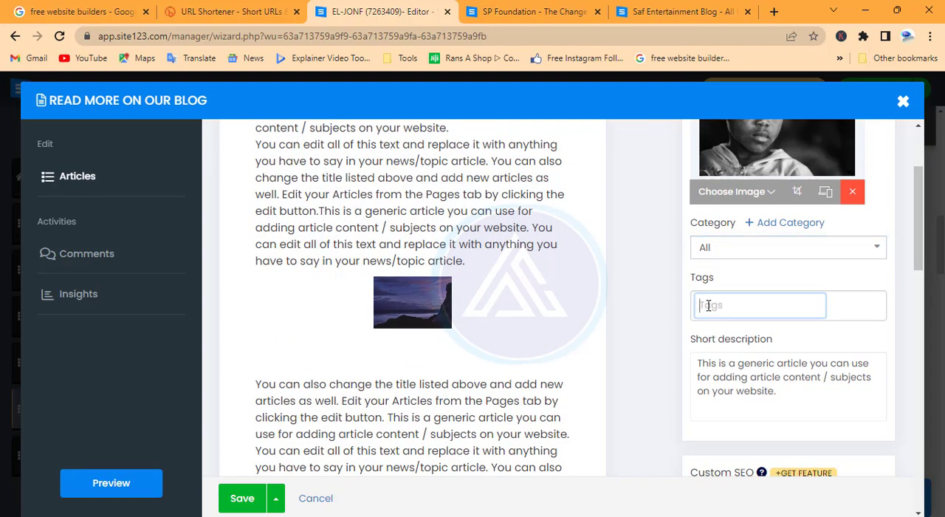
scroll(714, 398, up, 1)
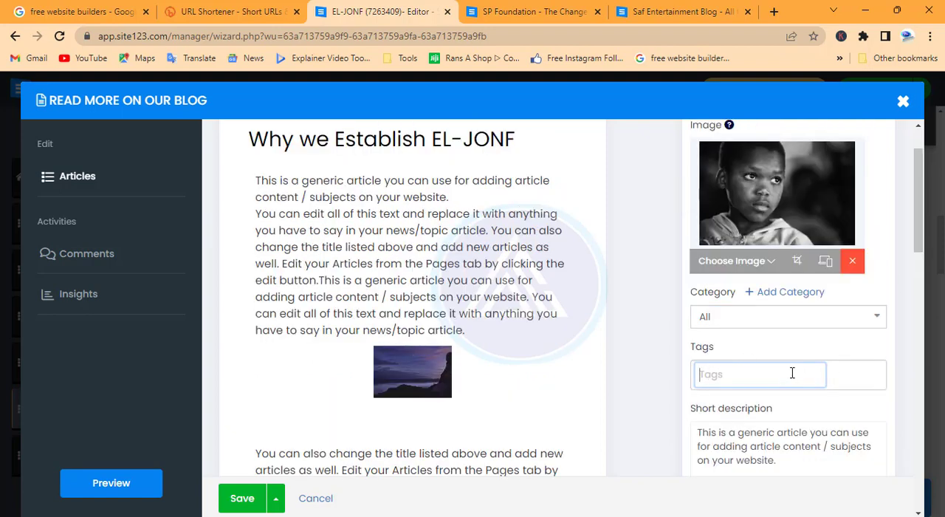
scroll(791, 372, down, 1)
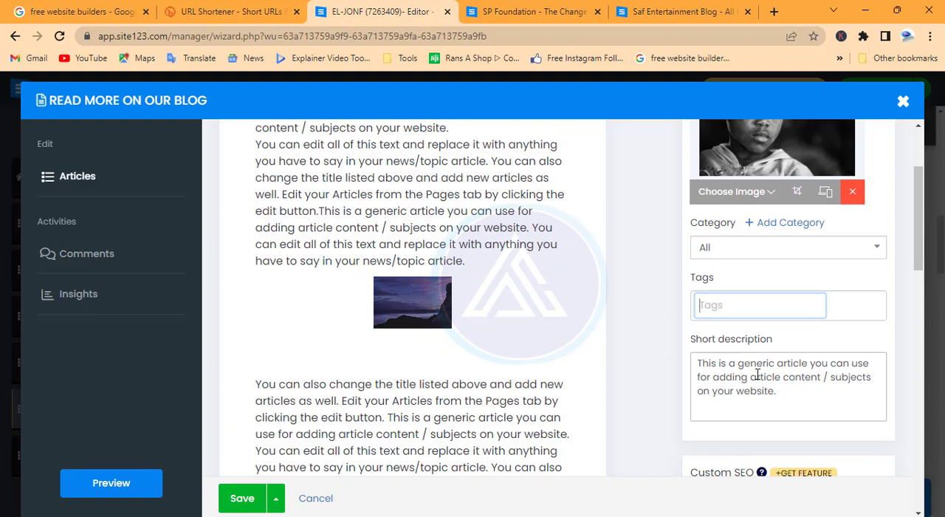
scroll(757, 374, down, 3)
mouse_move(760, 267)
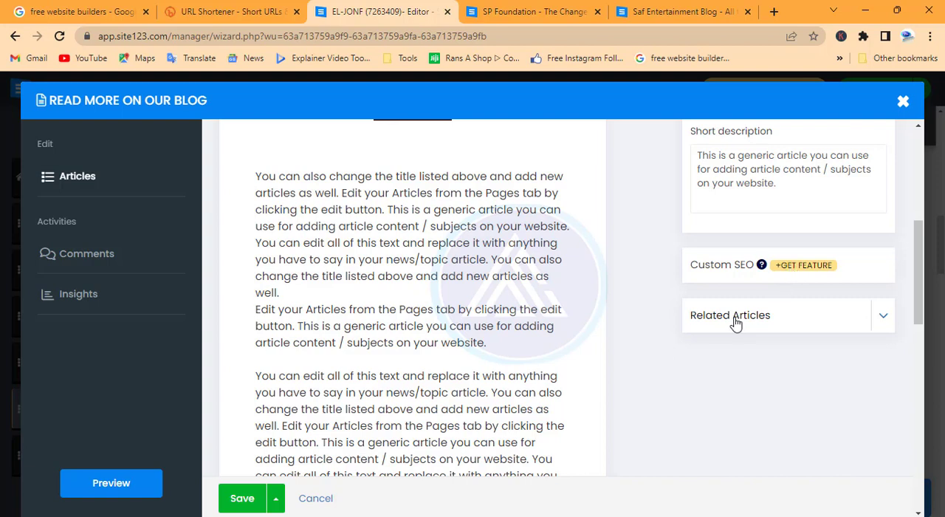
scroll(735, 322, up, 4)
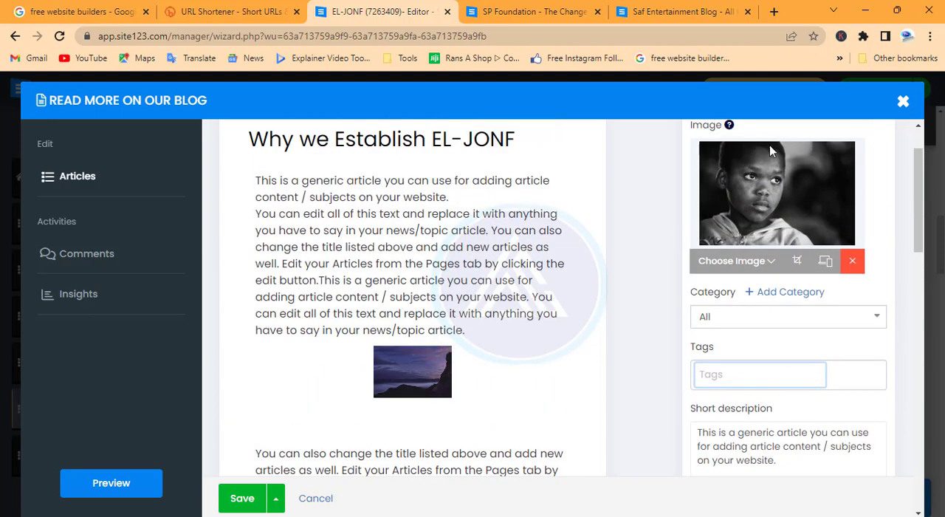
scroll(753, 258, up, 2)
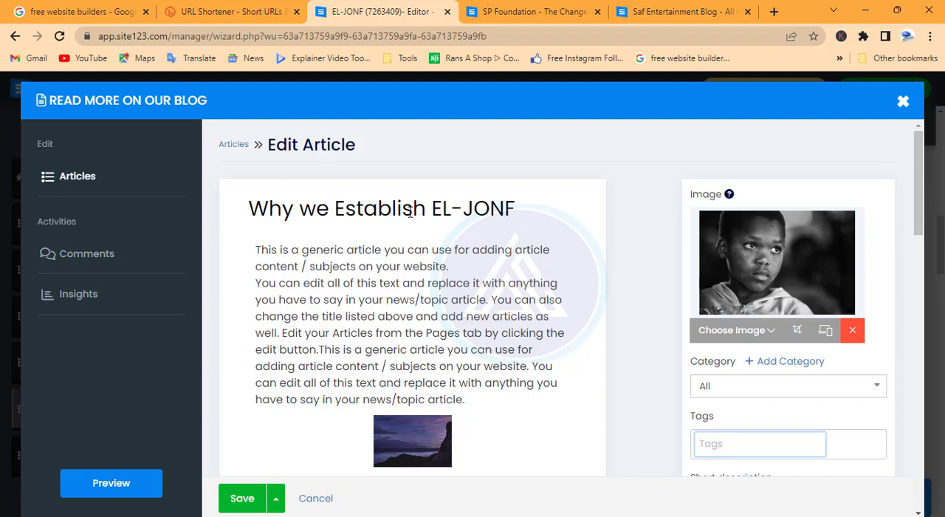
Review the article's content down to the added blocks and save the article.
scroll(407, 361, down, 15)
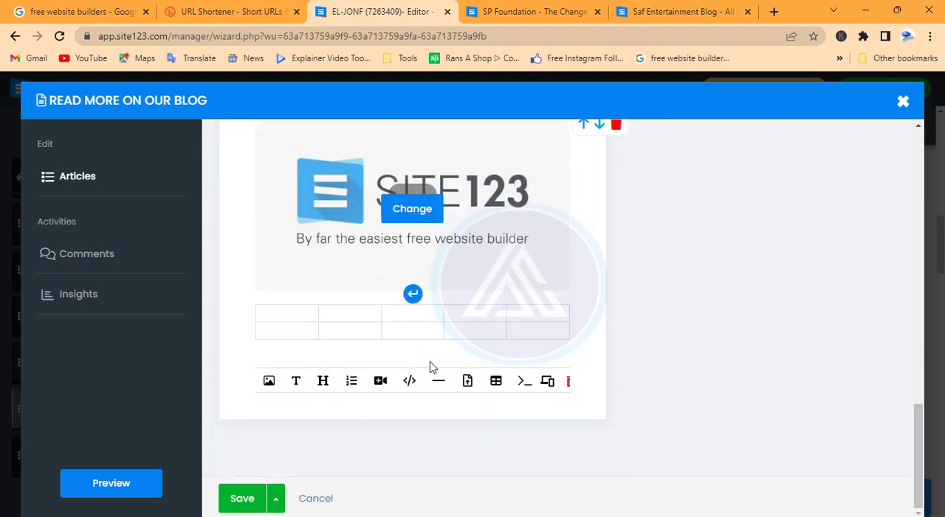
scroll(432, 367, up, 4)
click(253, 507)
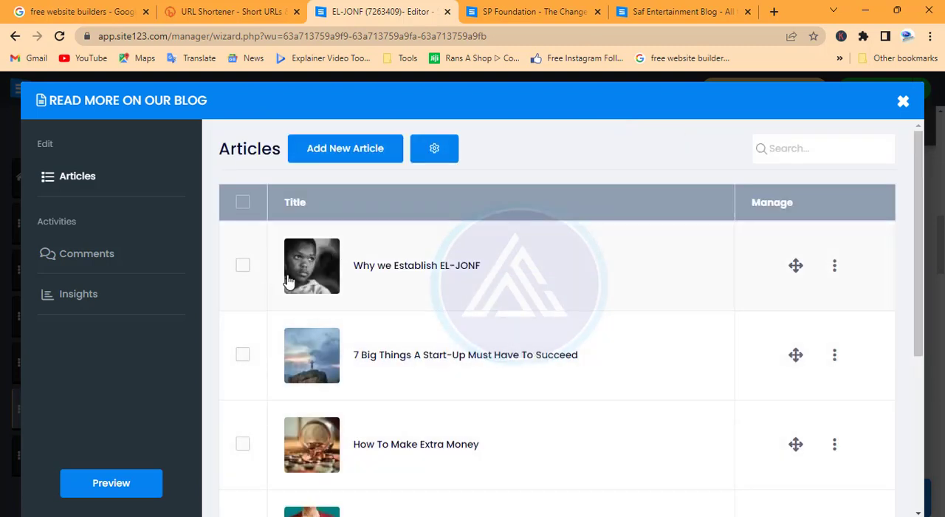
click(242, 355)
click(242, 443)
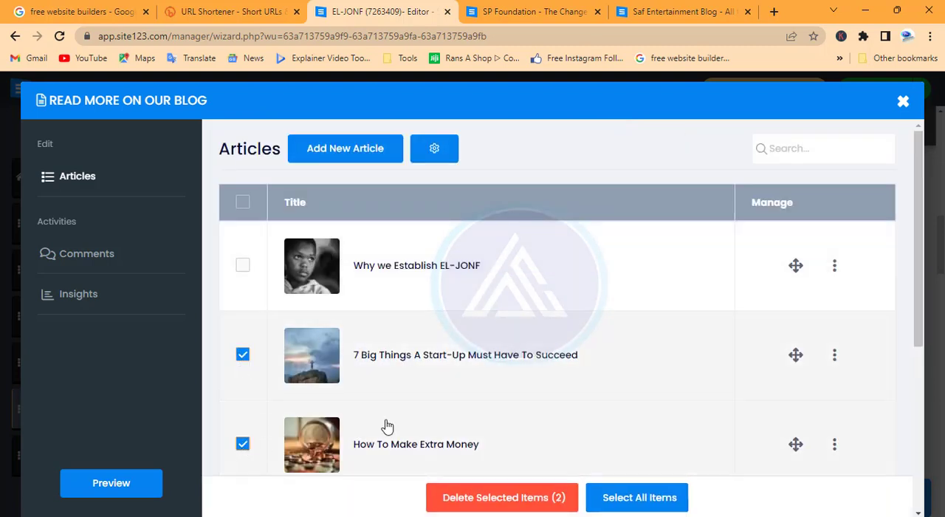
scroll(449, 381, down, 2)
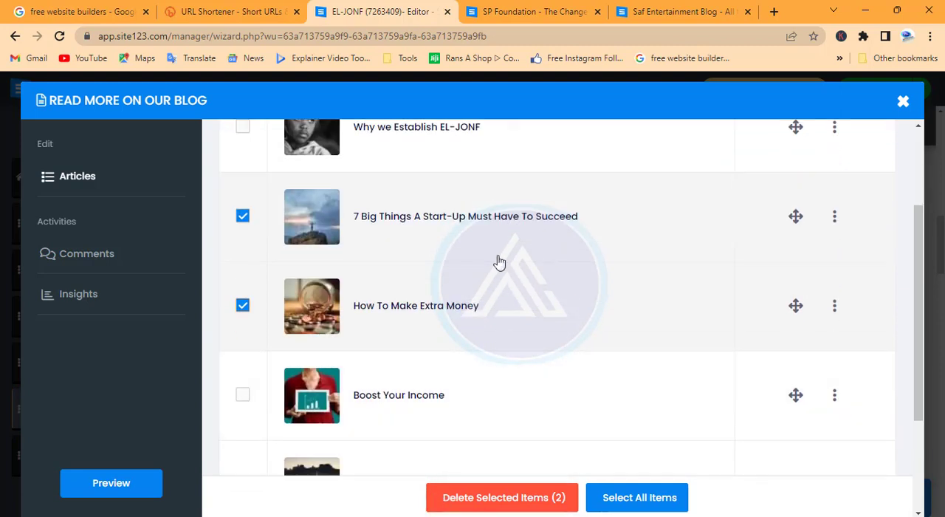
scroll(499, 262, up, 2)
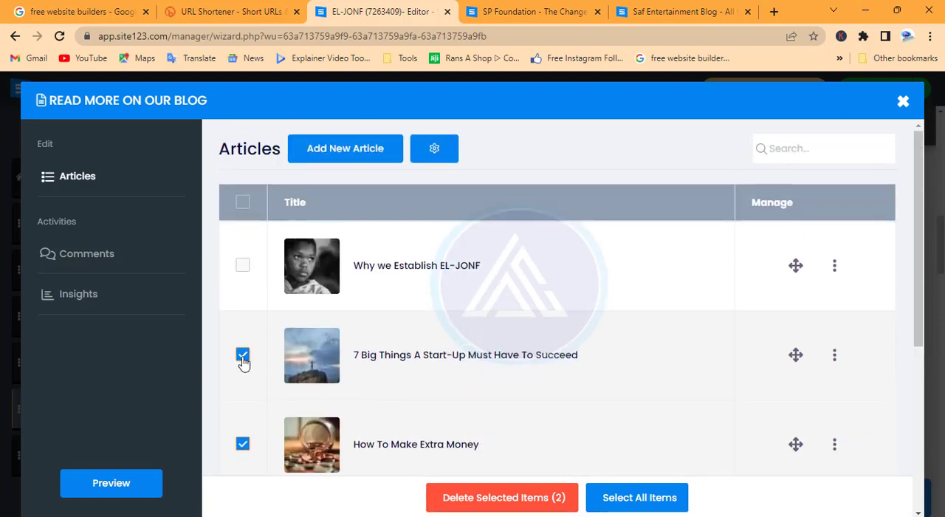
click(244, 361)
click(244, 445)
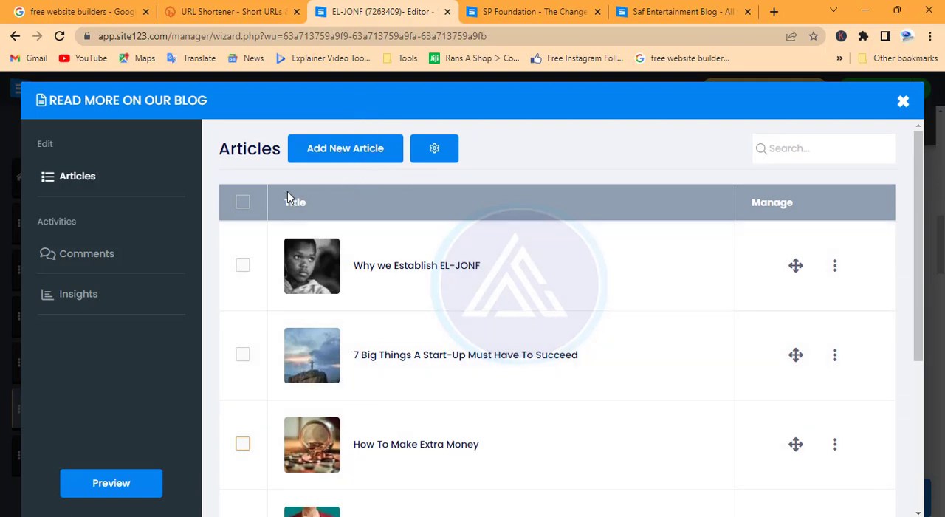
Close the blog page's article manager and open the Join us page's contact details at the phone number for editing.
click(903, 102)
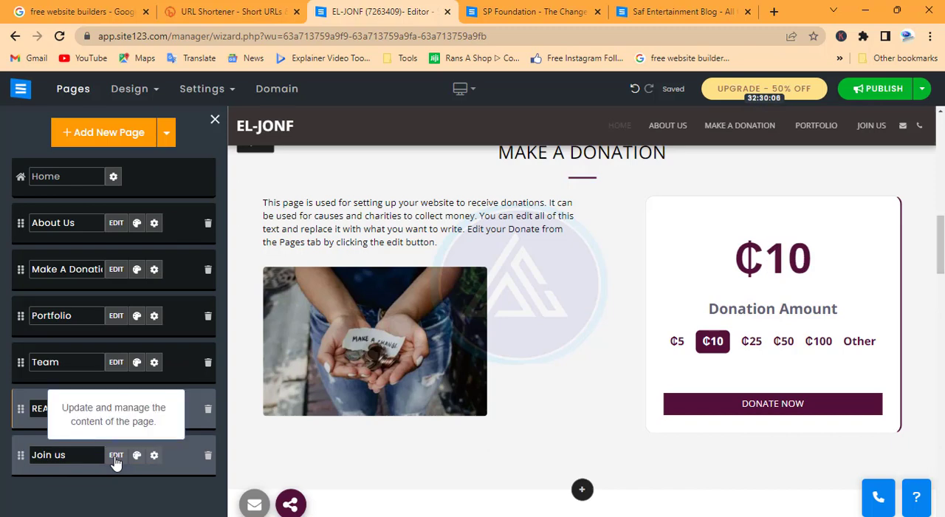
click(116, 456)
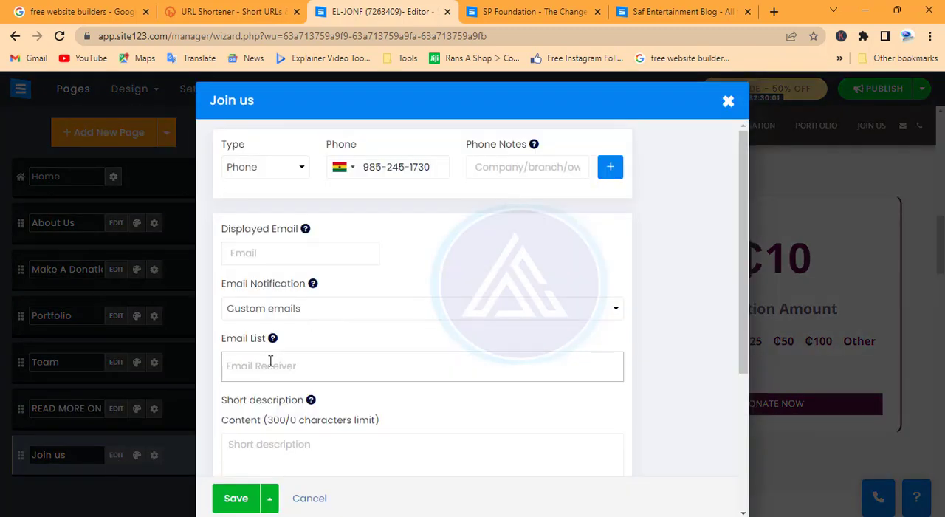
click(439, 167)
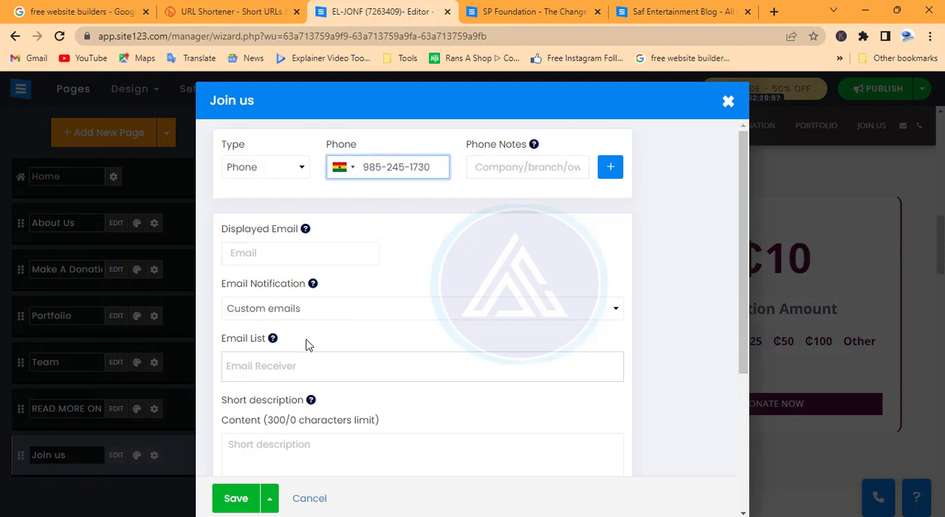
Switch on the Join us page's social details and open its social links for management.
scroll(310, 325, down, 3)
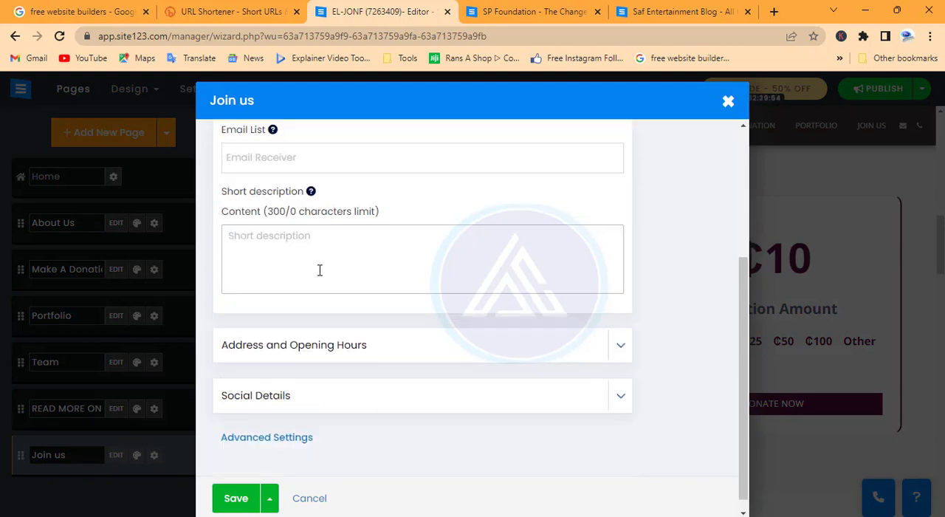
click(619, 385)
click(238, 418)
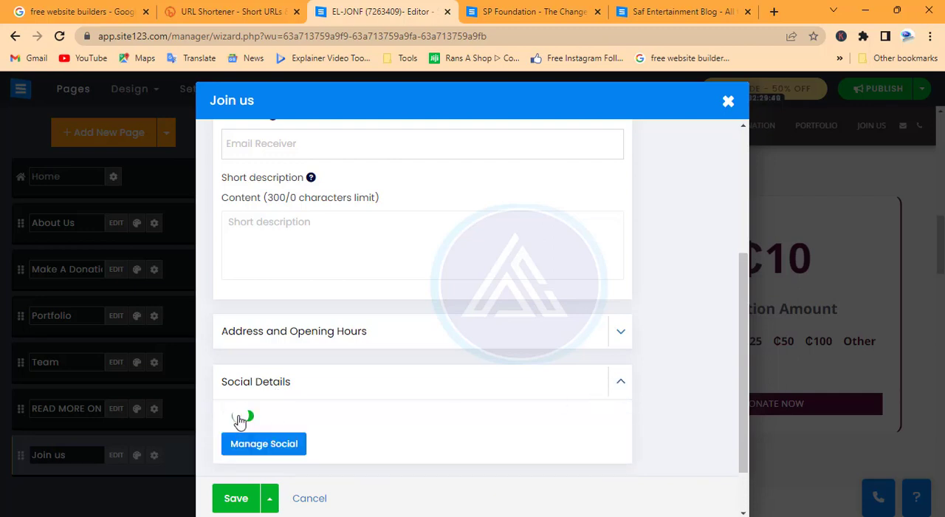
scroll(396, 401, down, 2)
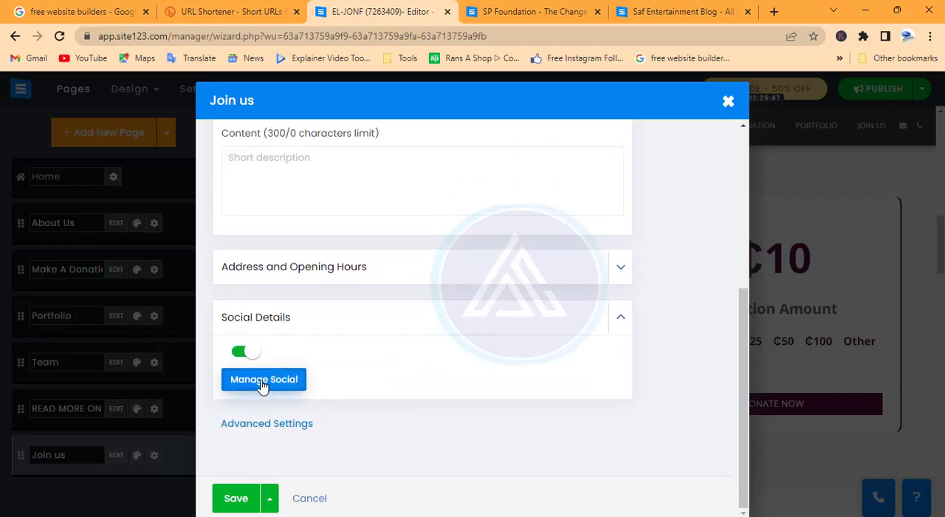
click(262, 383)
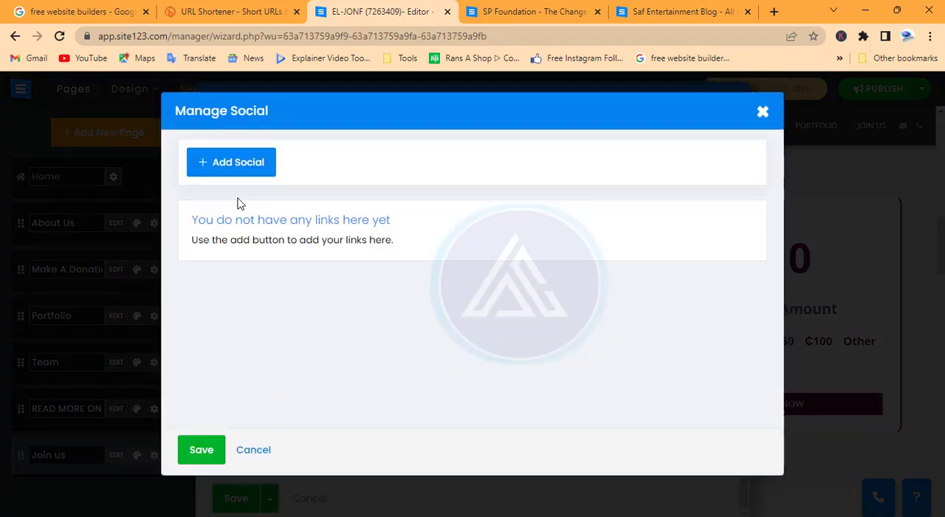
click(249, 168)
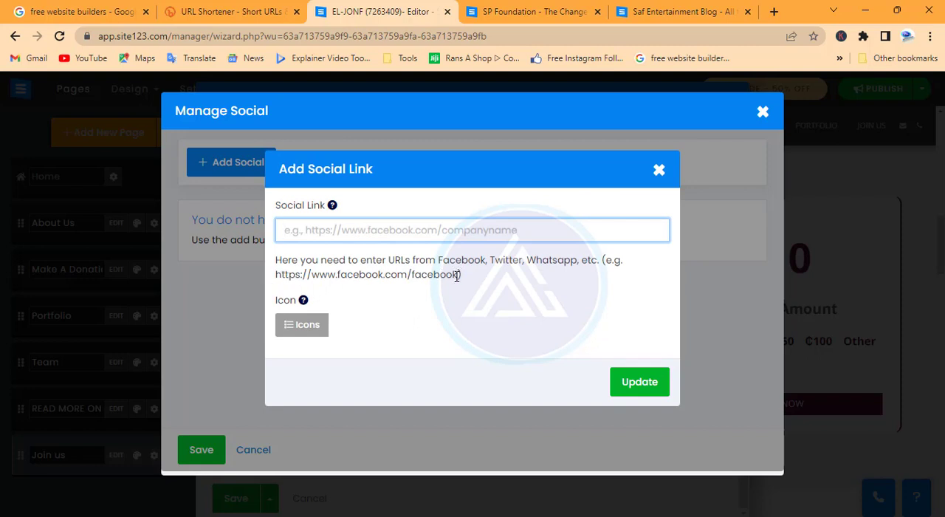
mouse_move(457, 276)
mouse_down()
mouse_move(270, 288)
mouse_move(451, 274)
mouse_up()
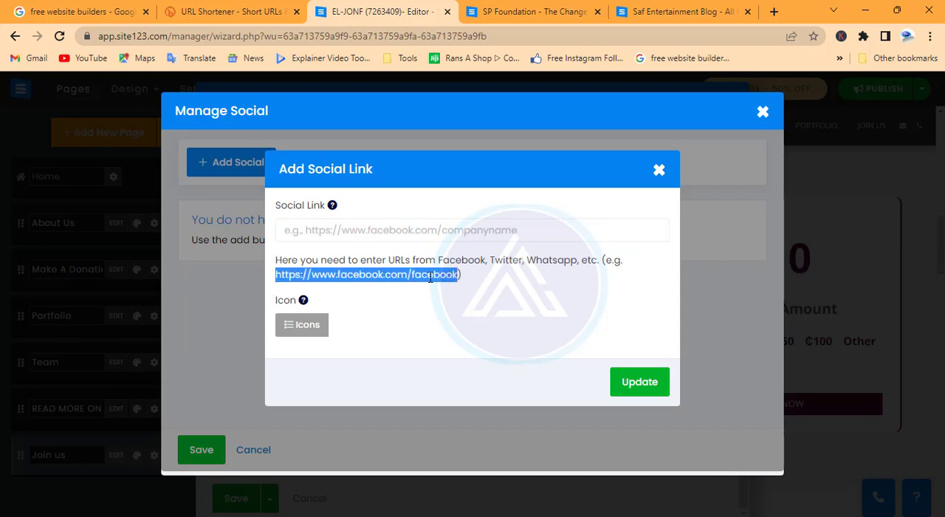
right_click(431, 277)
click(451, 289)
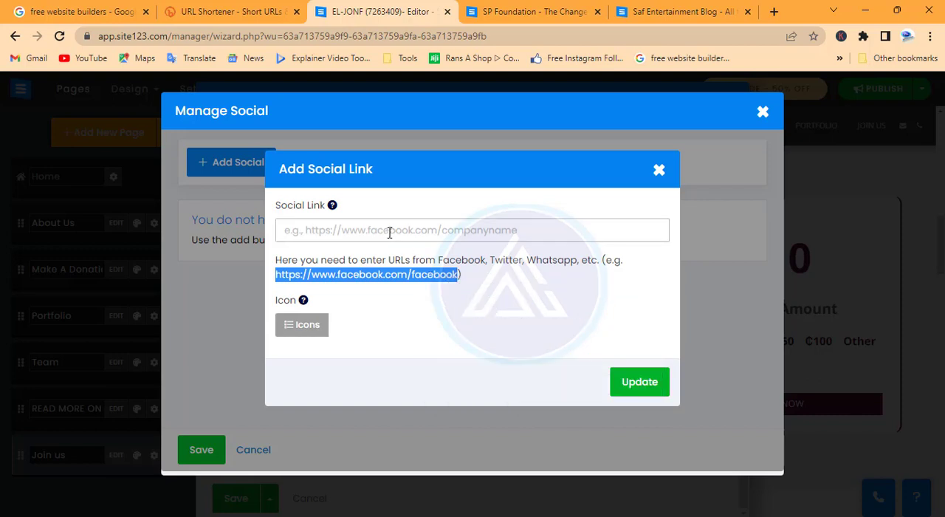
click(389, 233)
key(ctrl+v)
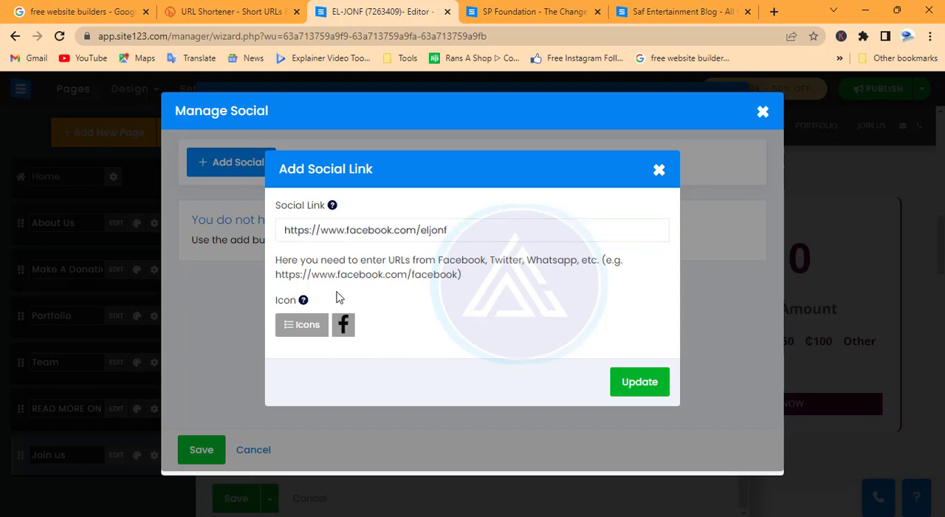
click(642, 385)
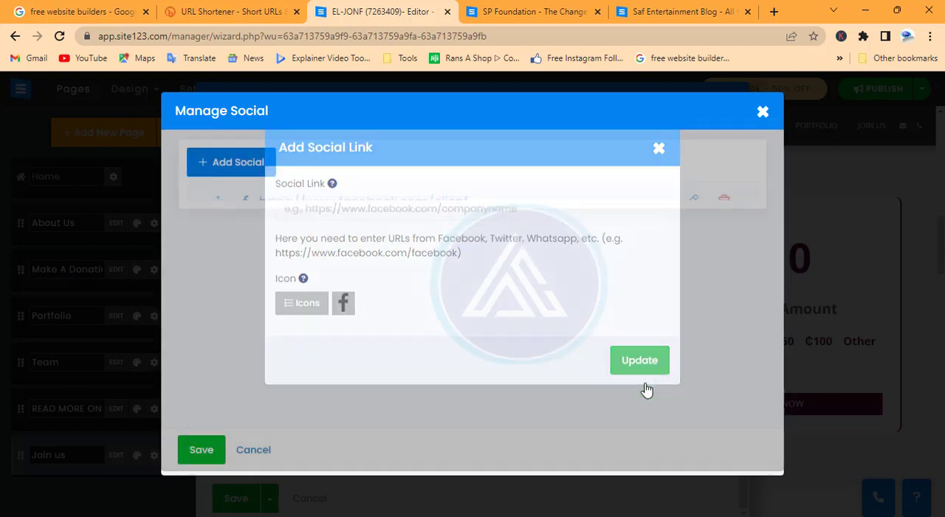
click(228, 162)
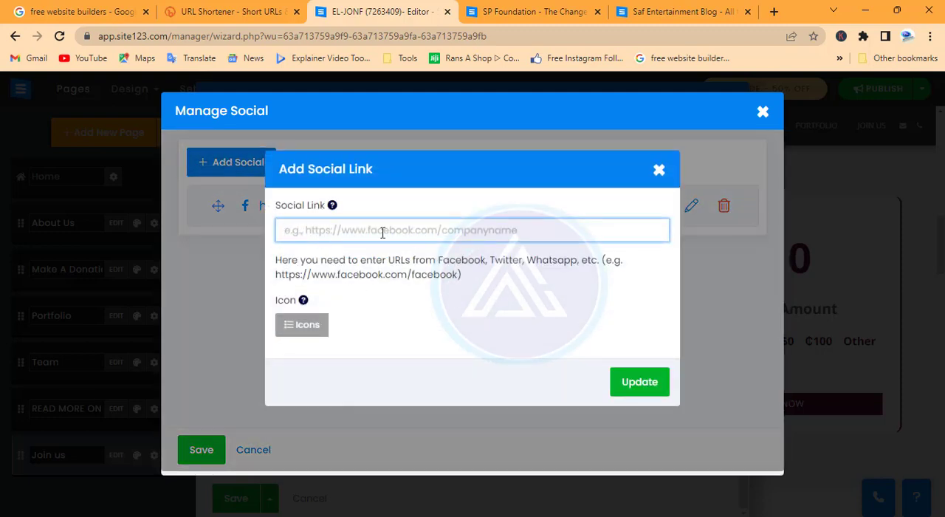
key(ctrl+v)
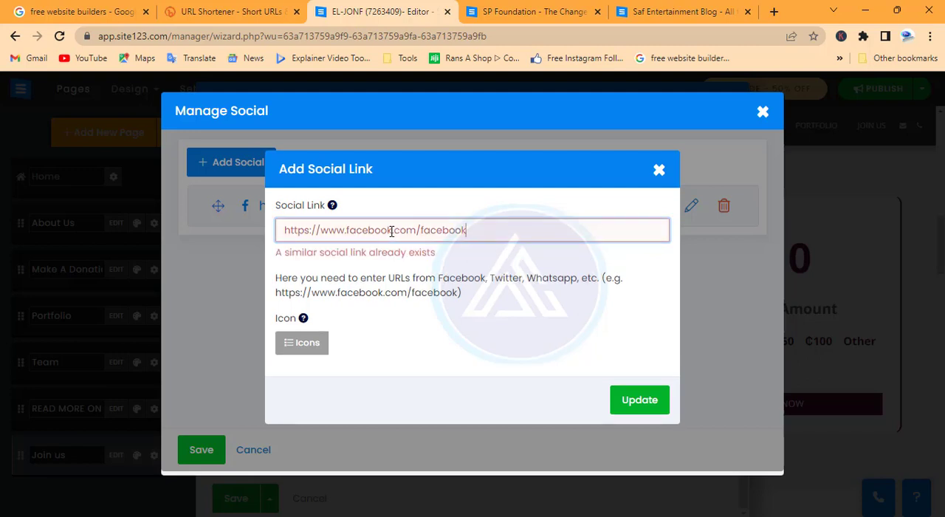
drag(392, 231, 344, 234)
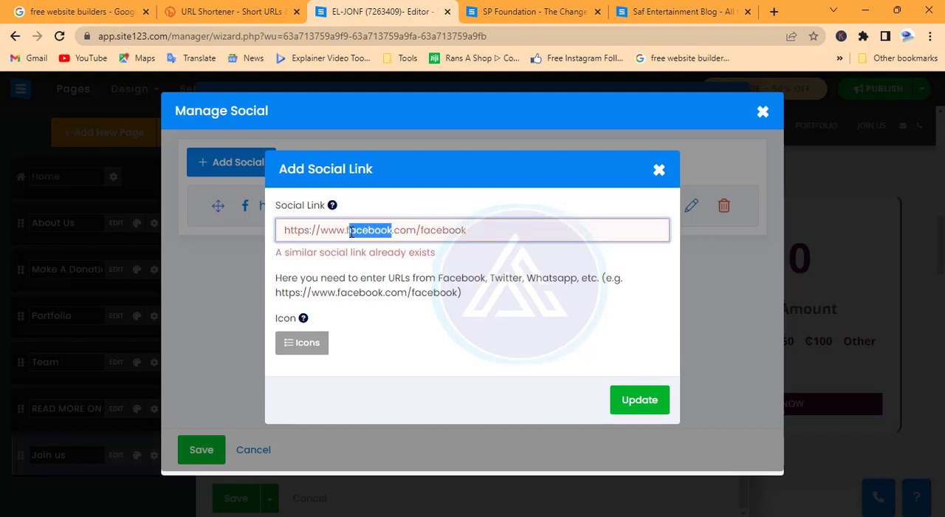
text(insta)
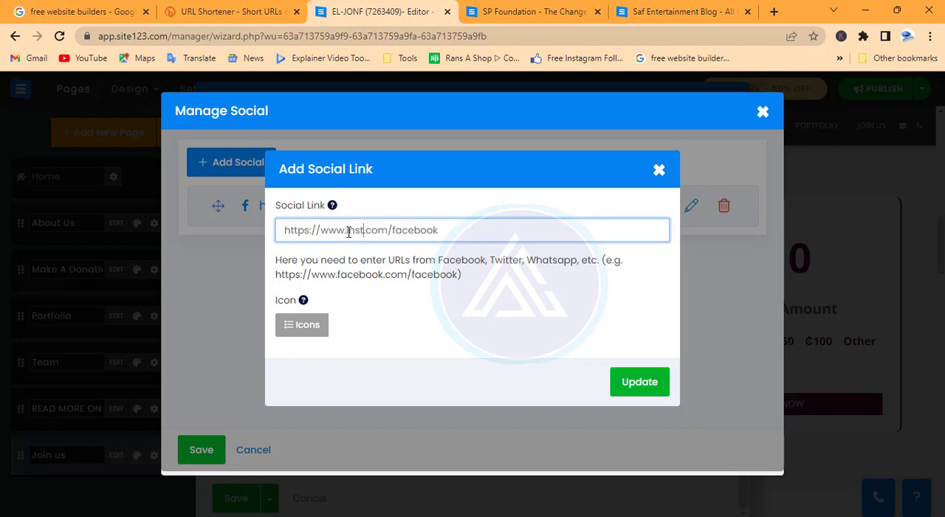
text(gram)
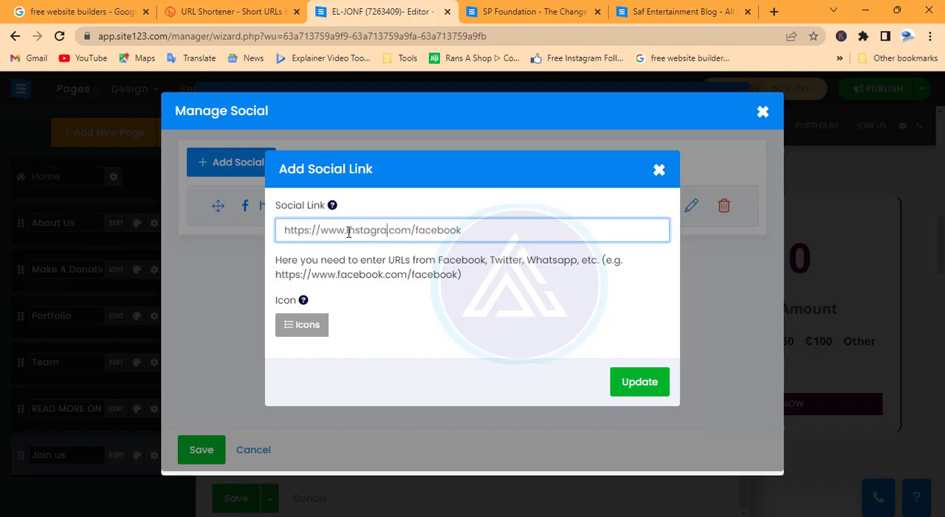
click(473, 232)
key(BackSpace)
key(BackSpace)
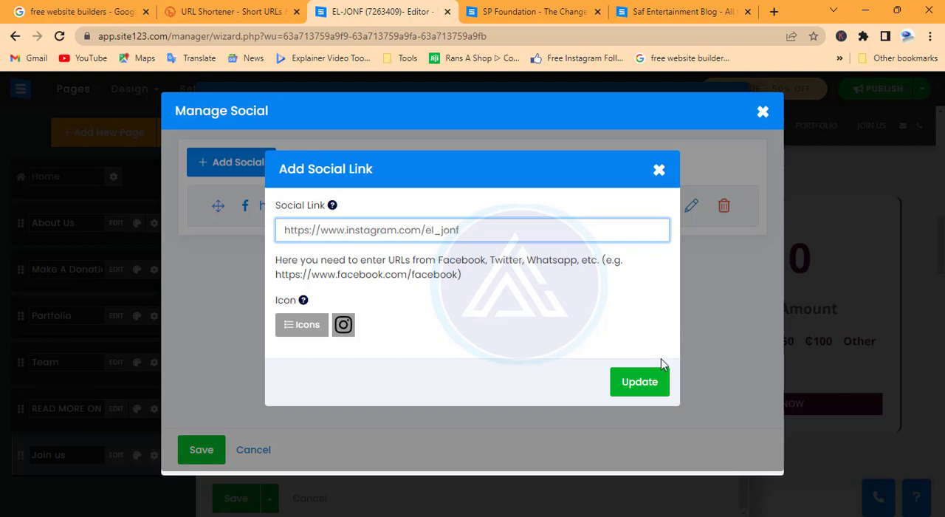
click(645, 384)
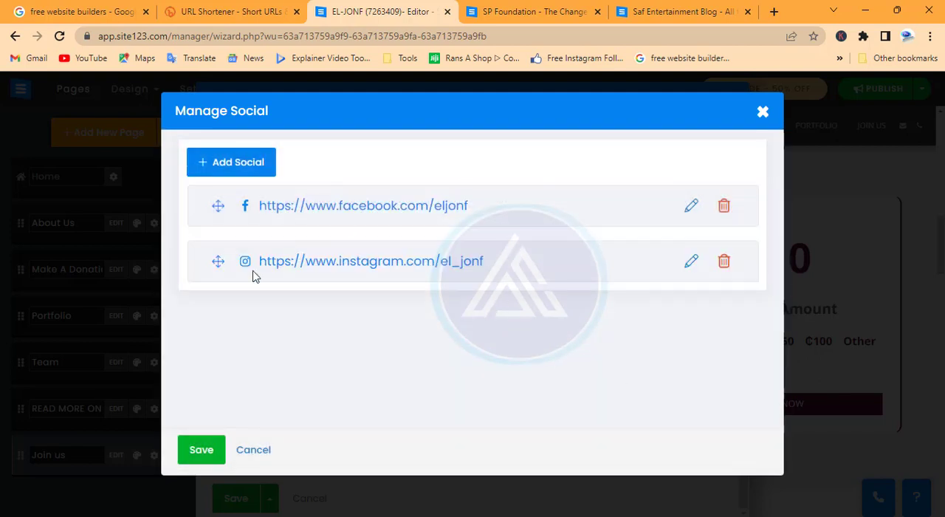
Save the social links and the Join us page's contact details.
click(202, 453)
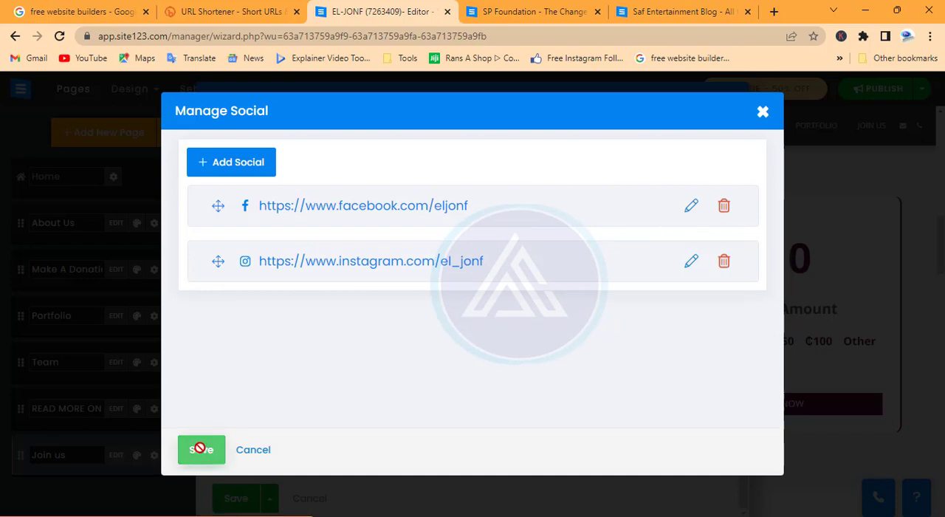
click(199, 448)
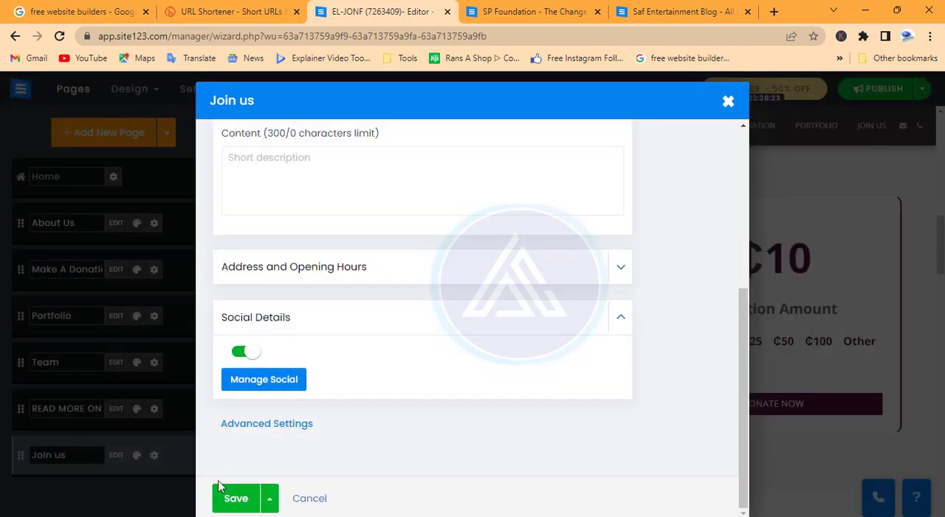
click(235, 498)
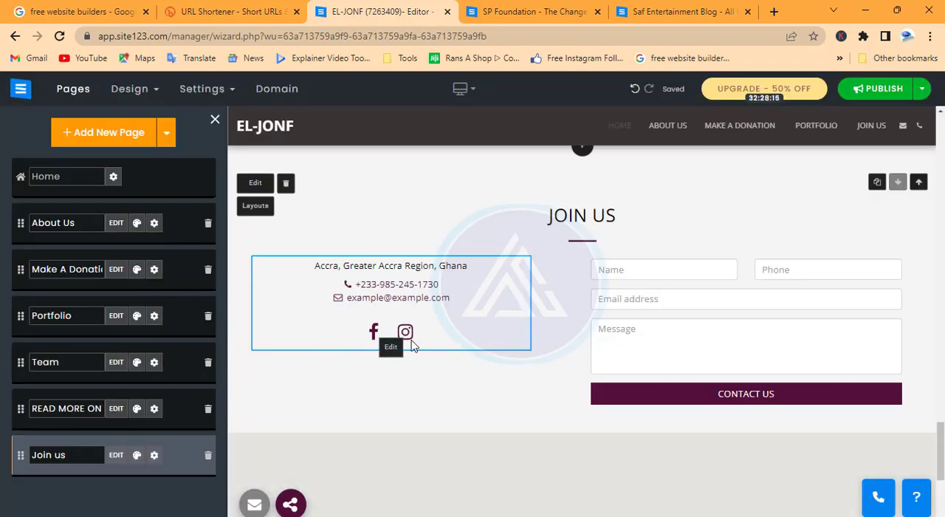
Check the Join us section's contact details and map, and browse the alternative layouts without choosing one.
scroll(650, 342, down, 3)
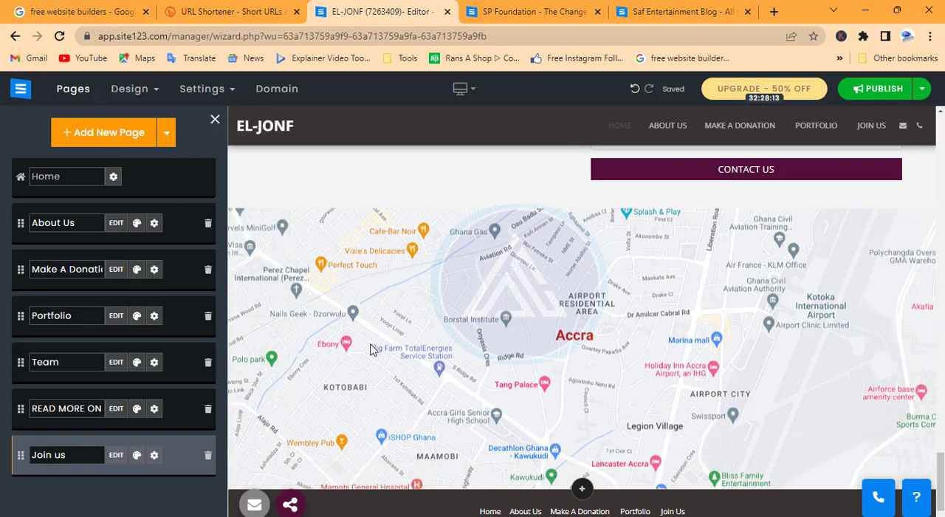
scroll(372, 349, up, 2)
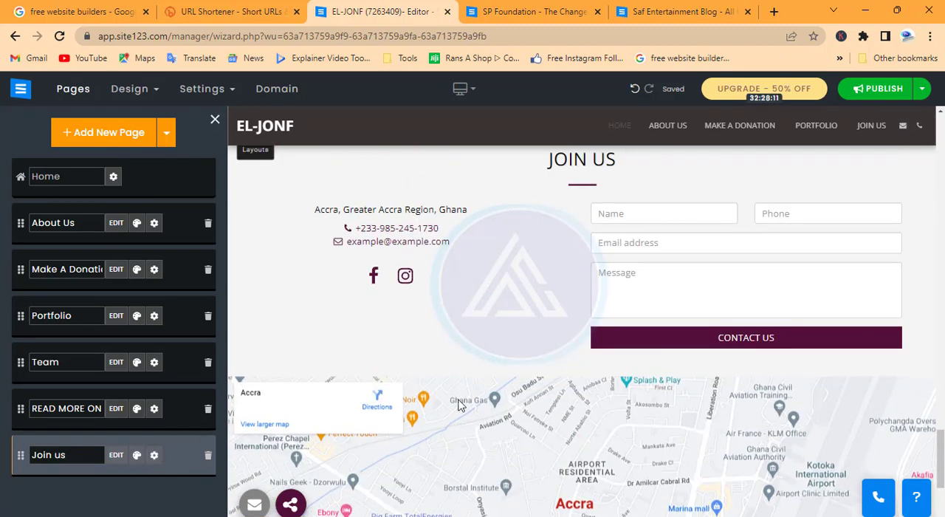
scroll(558, 289, down, 2)
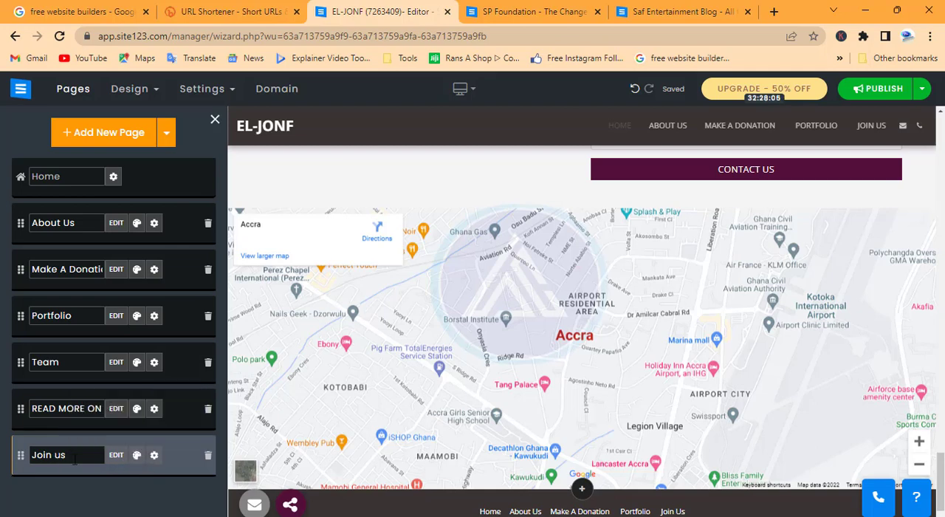
click(137, 456)
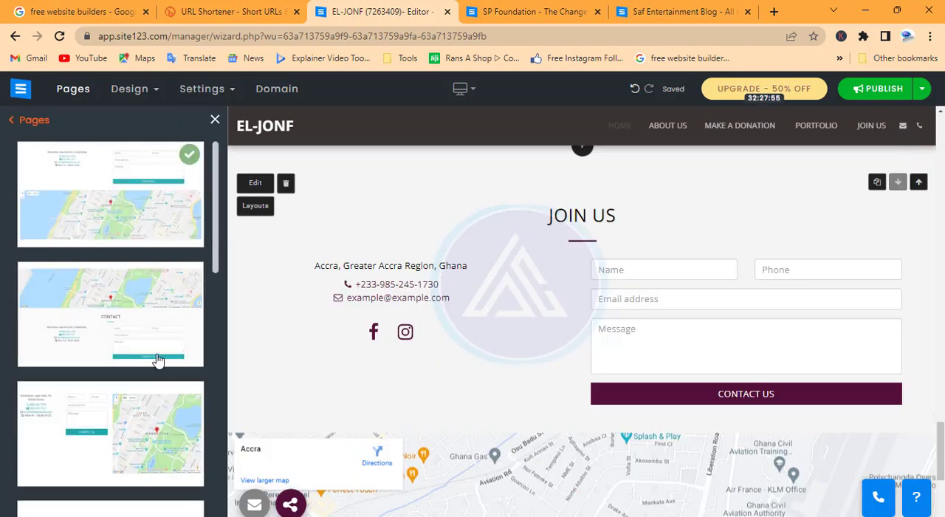
scroll(147, 360, down, 10)
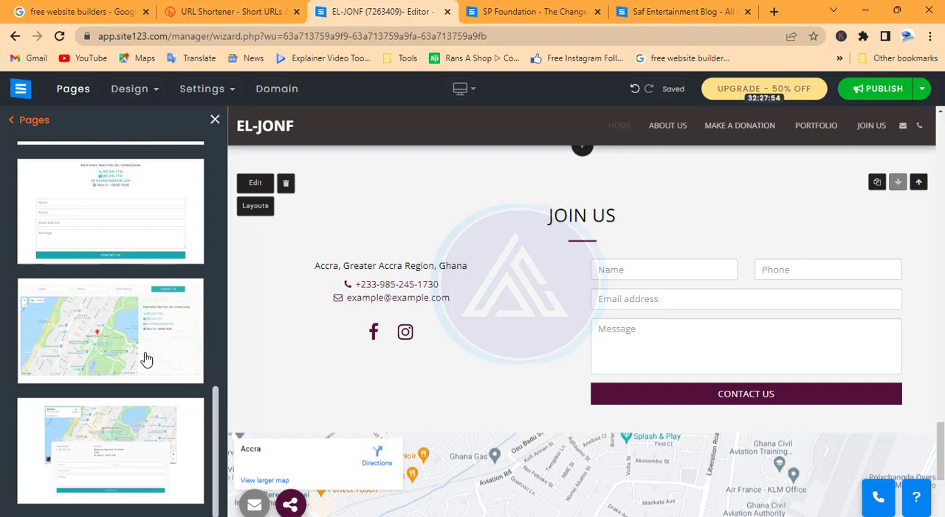
click(215, 120)
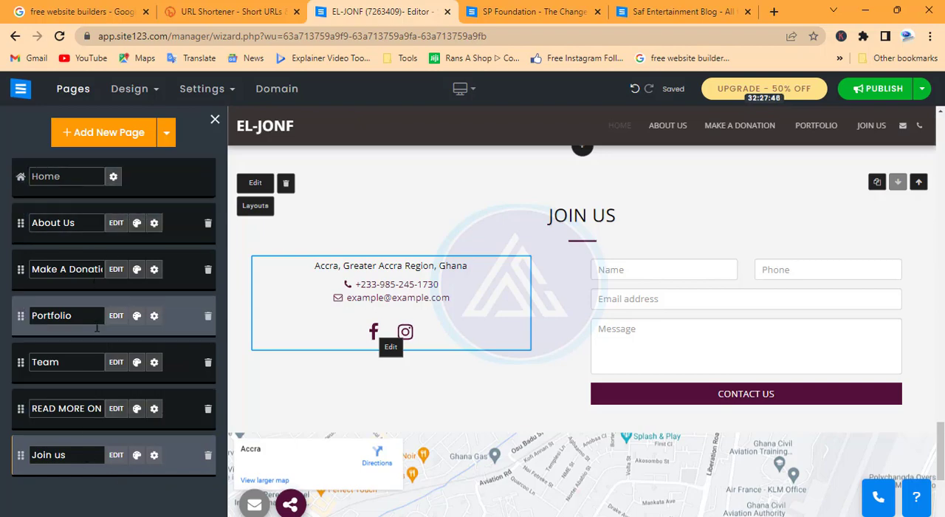
Replace the homepage header's background with the uploaded image child-1565202_1920 and check the result.
scroll(525, 254, up, 10)
scroll(528, 254, up, 10)
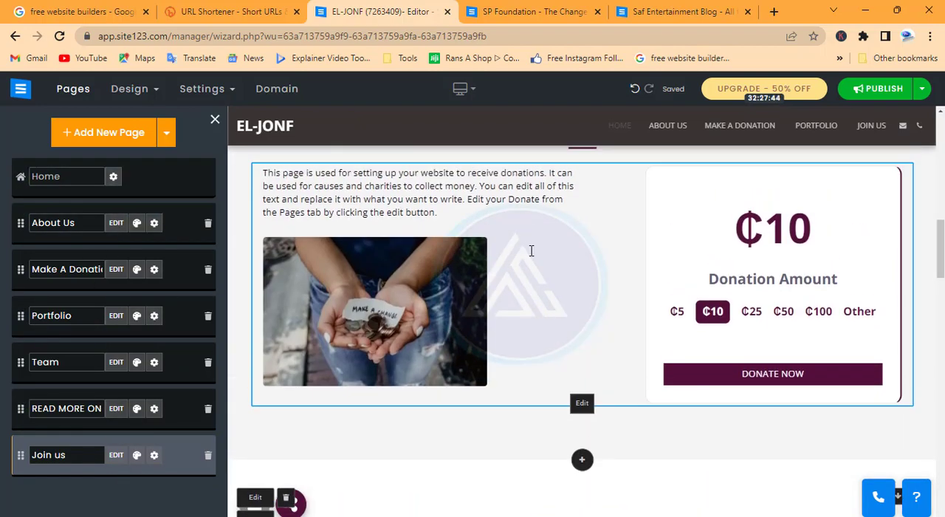
scroll(540, 246, up, 1)
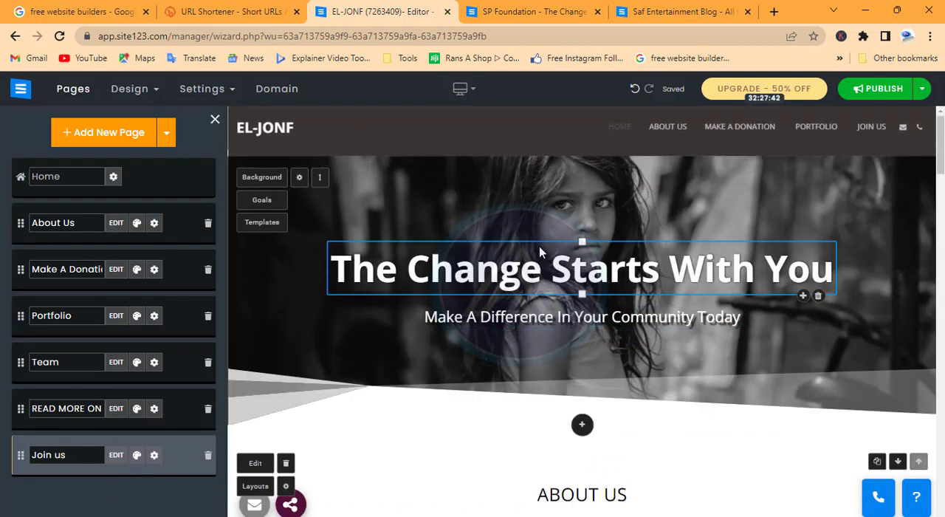
click(559, 194)
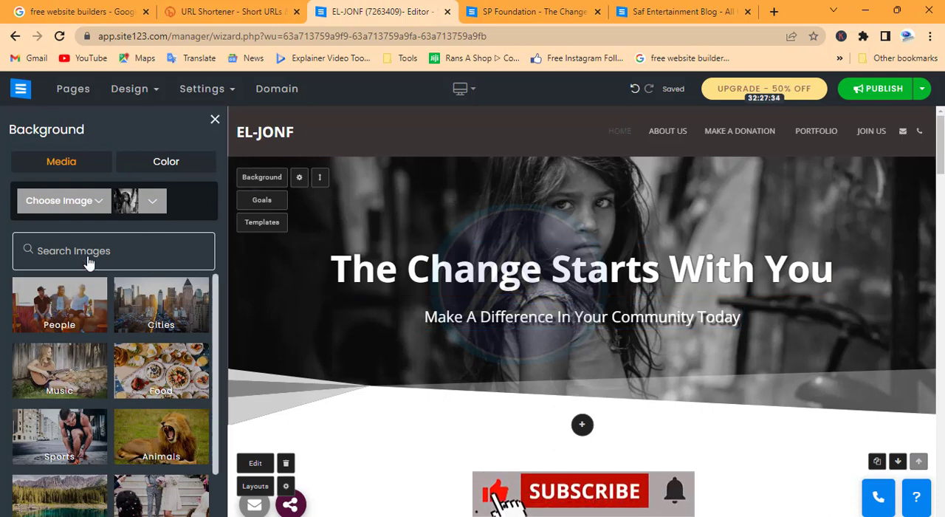
click(66, 202)
click(63, 225)
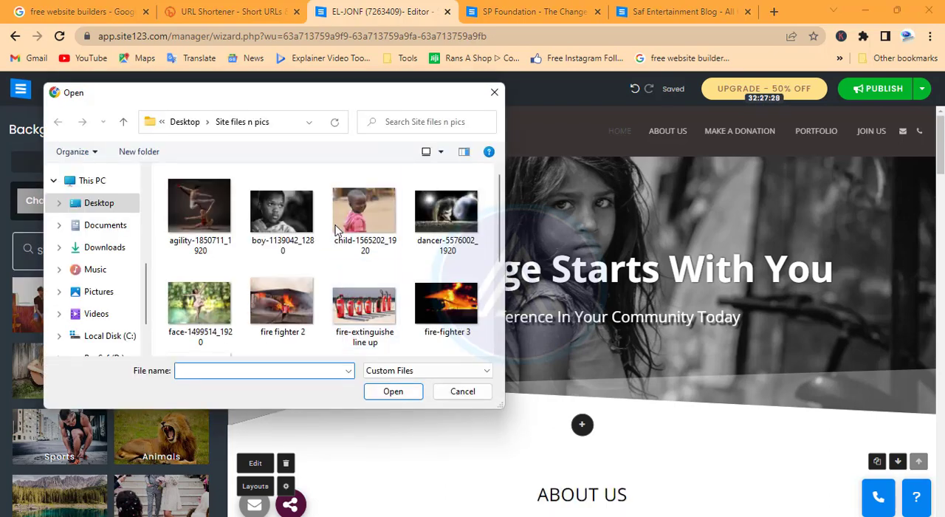
click(352, 221)
click(393, 392)
scroll(639, 315, down, 3)
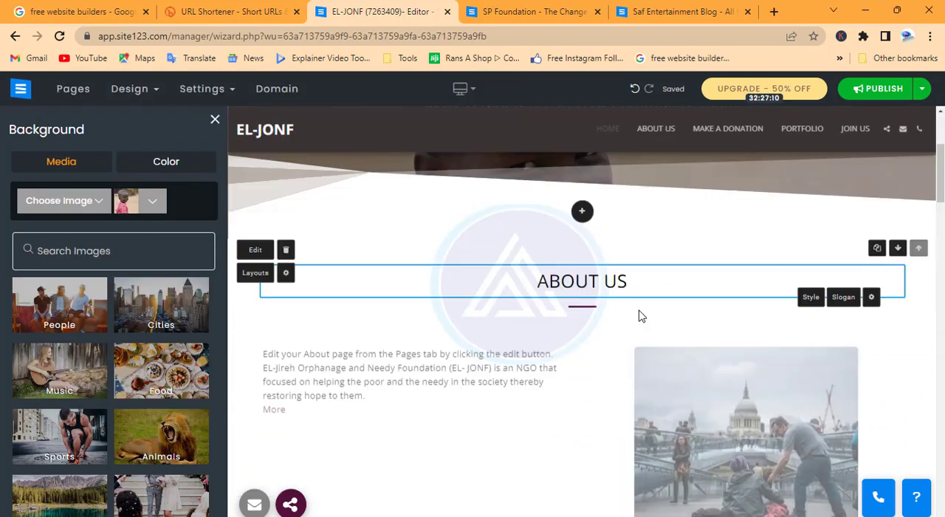
scroll(639, 315, up, 3)
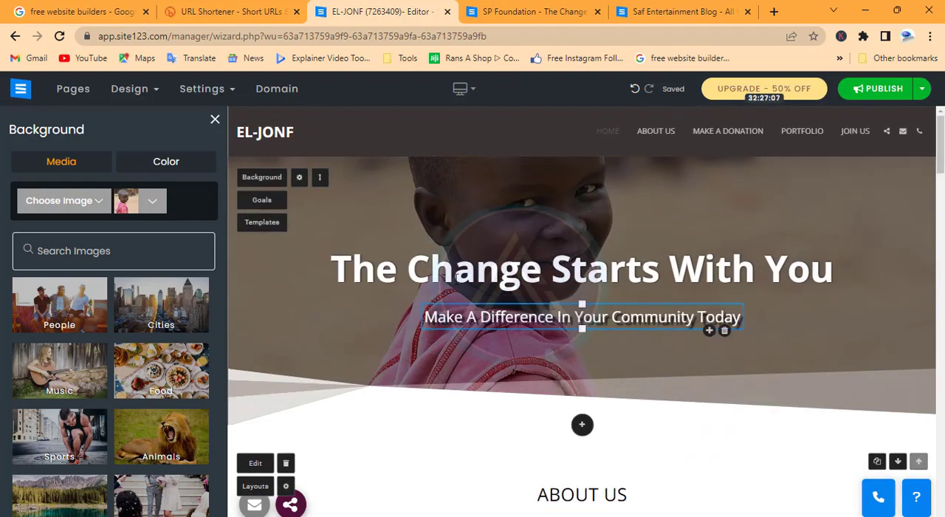
Look over the homepage background's image filter, home opacity and parallax settings against the page preview.
click(300, 180)
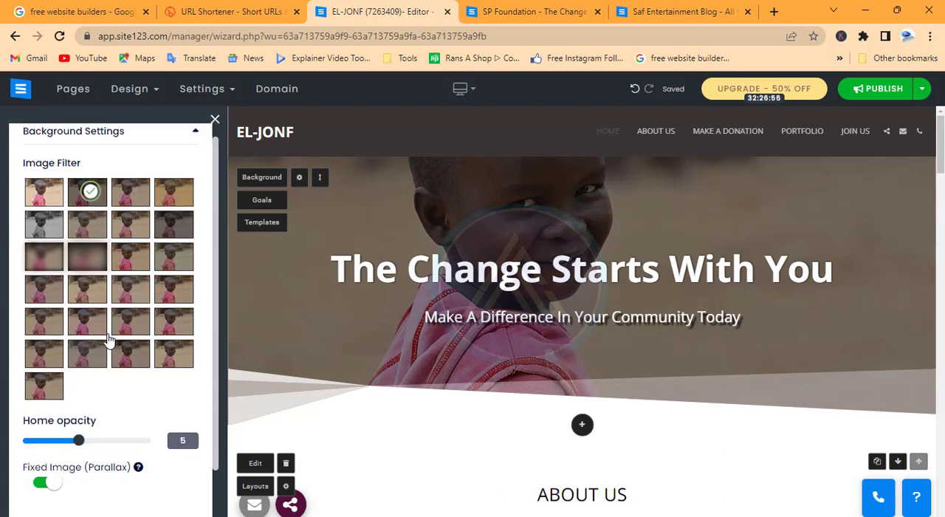
scroll(109, 340, down, 2)
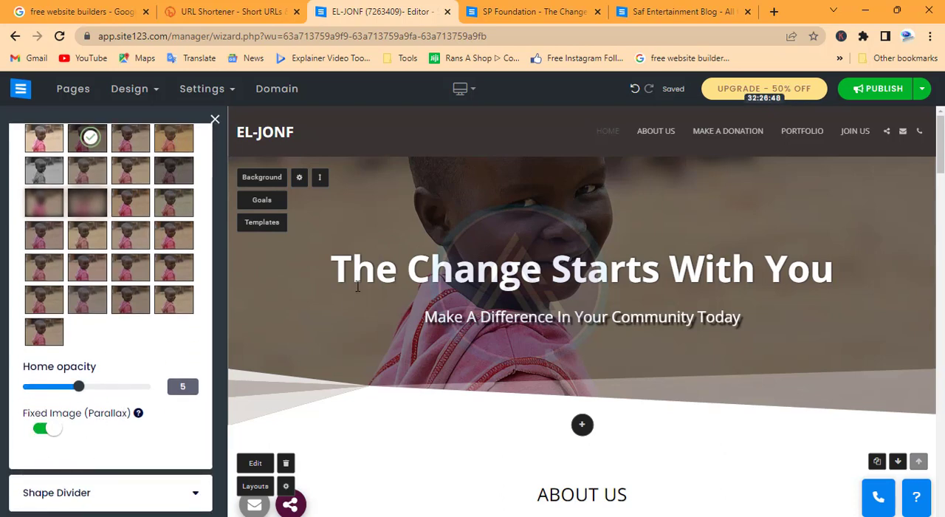
scroll(581, 238, down, 3)
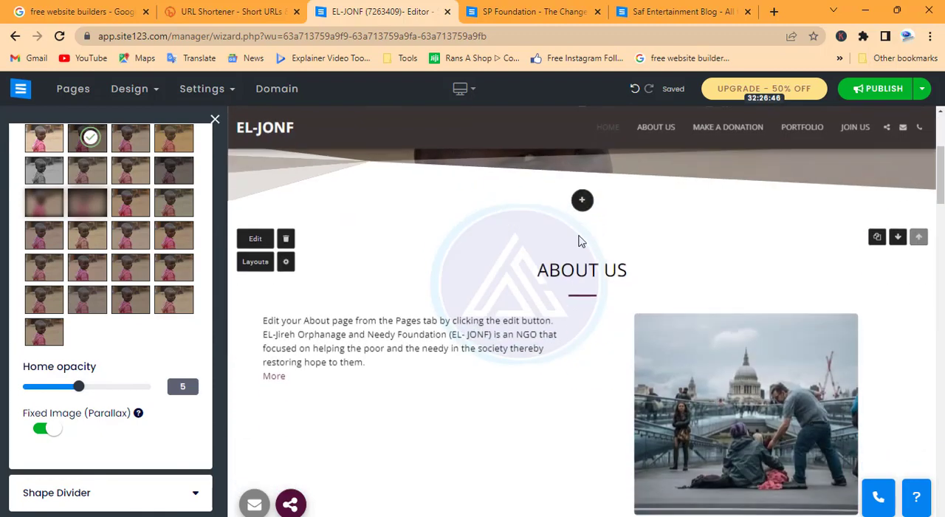
scroll(579, 245, up, 2)
scroll(579, 246, up, 2)
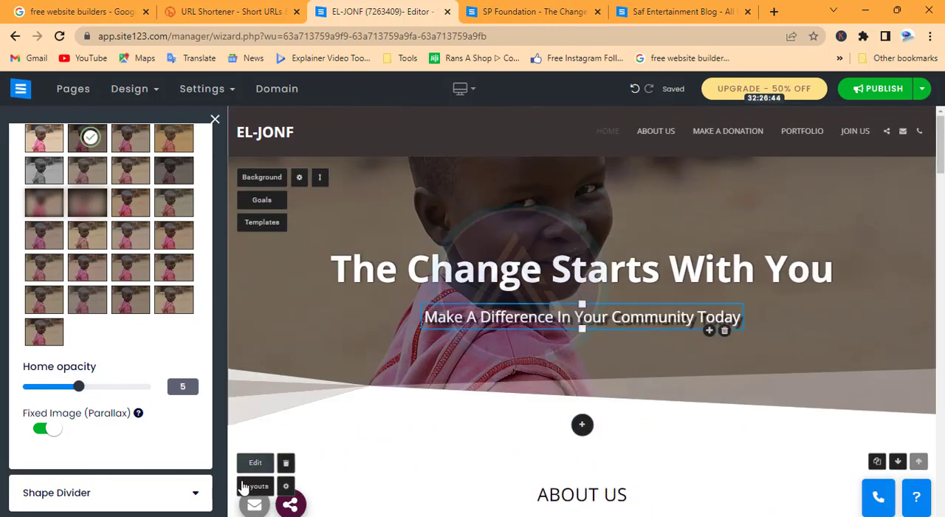
Replace the homepage header's shape divider with the layered upward-slanting shape at size 34, trying the header without a divider first.
click(197, 494)
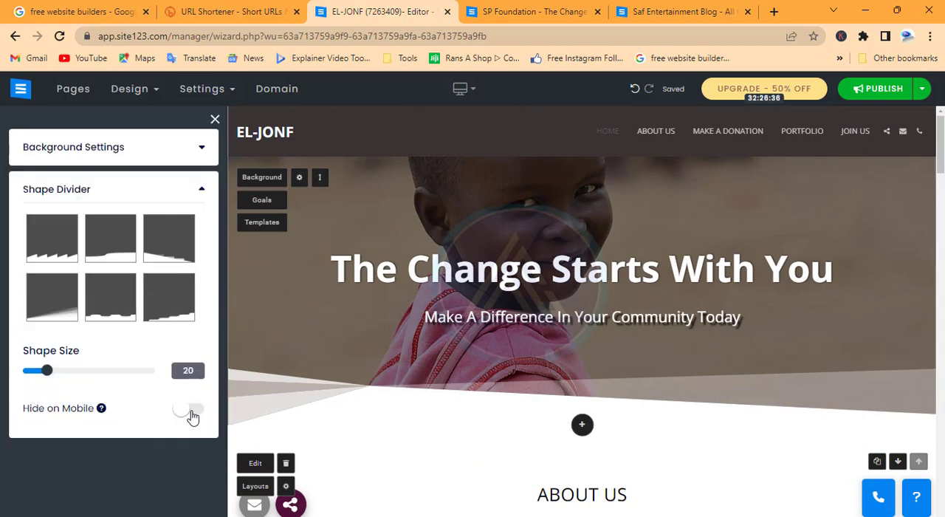
scroll(126, 330, down, 4)
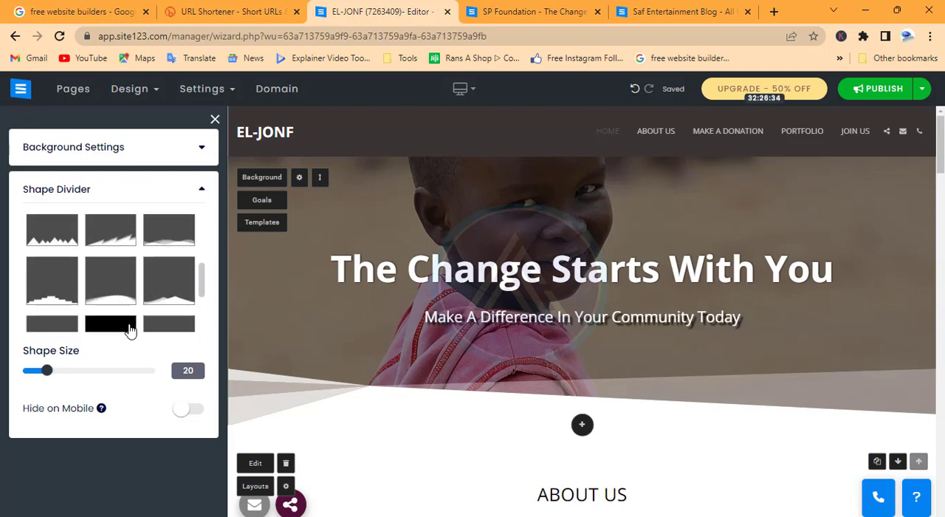
scroll(130, 330, up, 3)
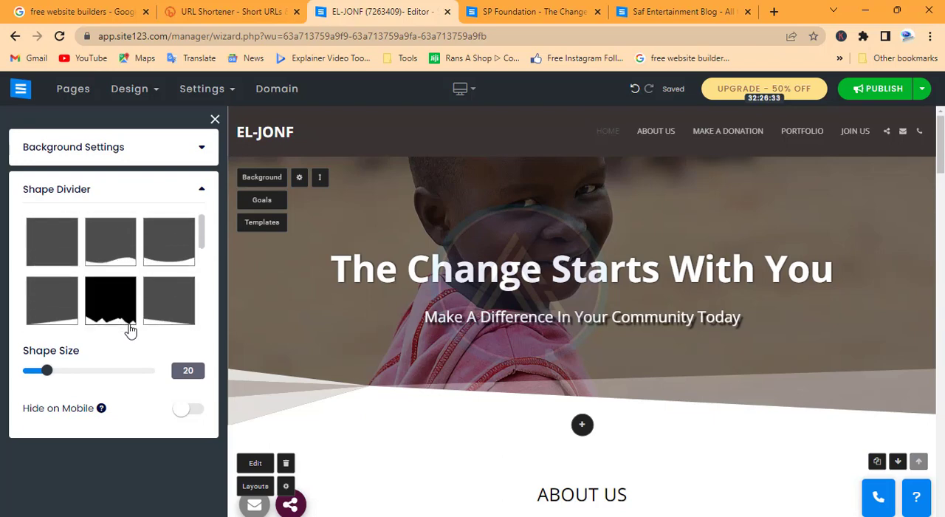
click(42, 244)
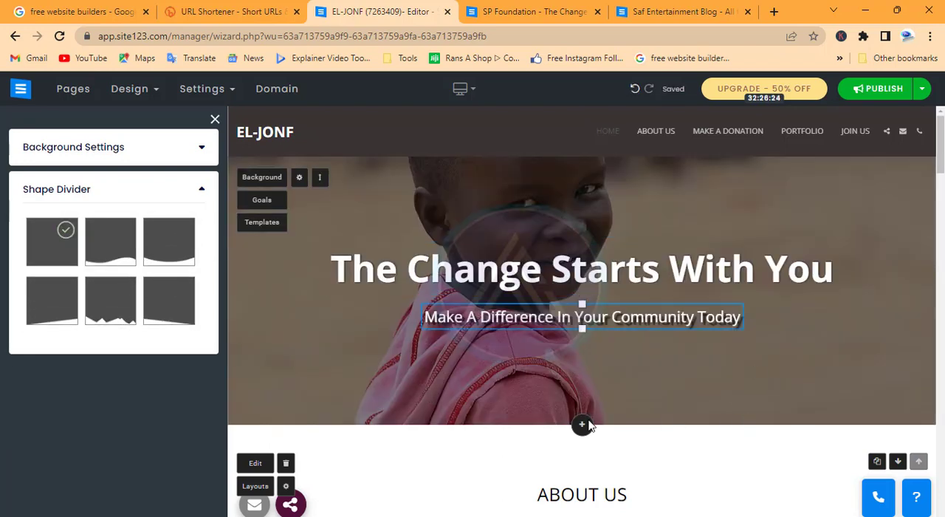
scroll(147, 312, down, 3)
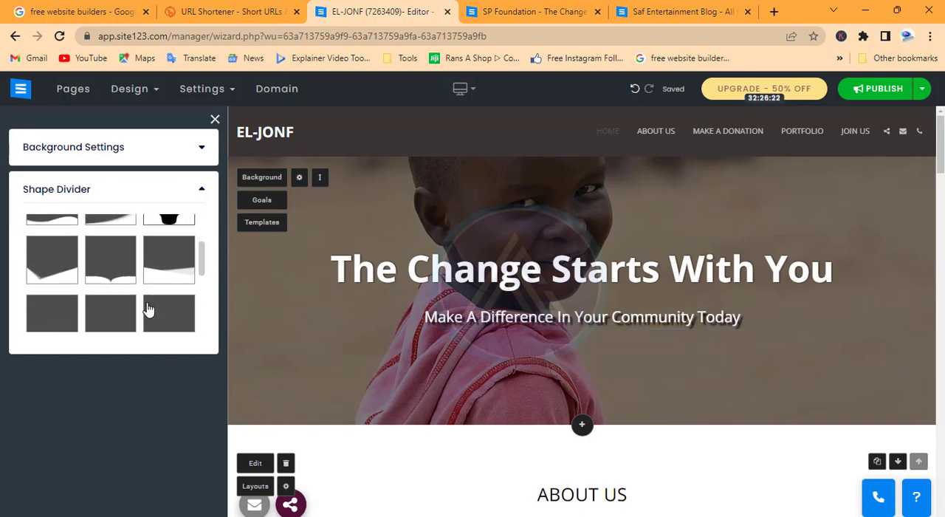
scroll(148, 310, down, 1)
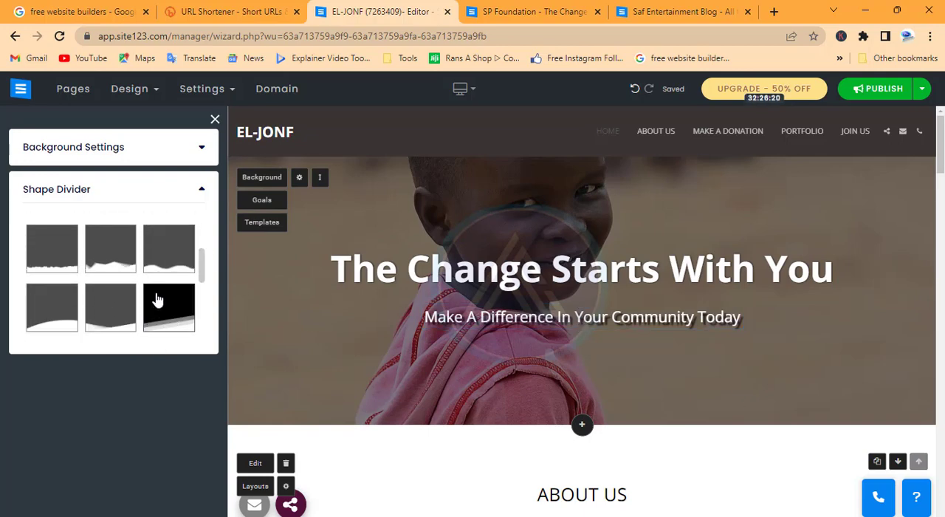
click(156, 299)
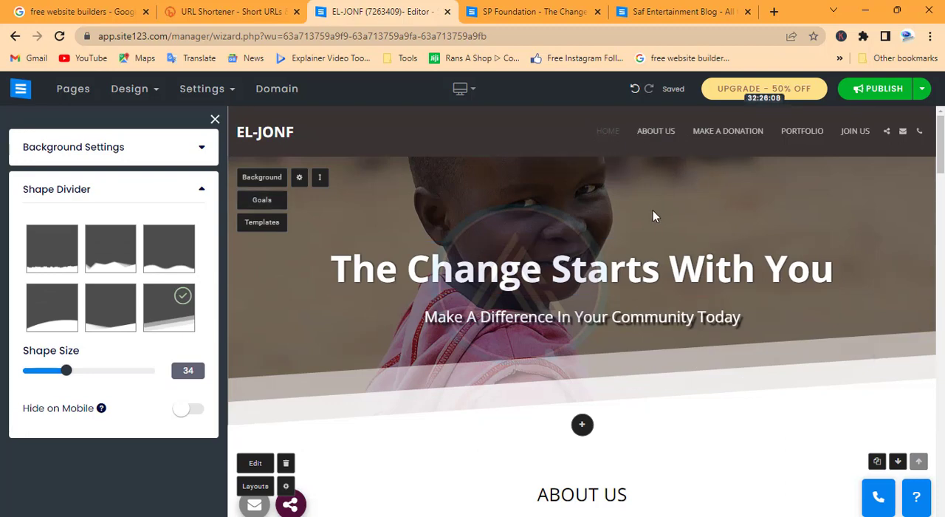
scroll(654, 213, down, 4)
scroll(499, 274, up, 4)
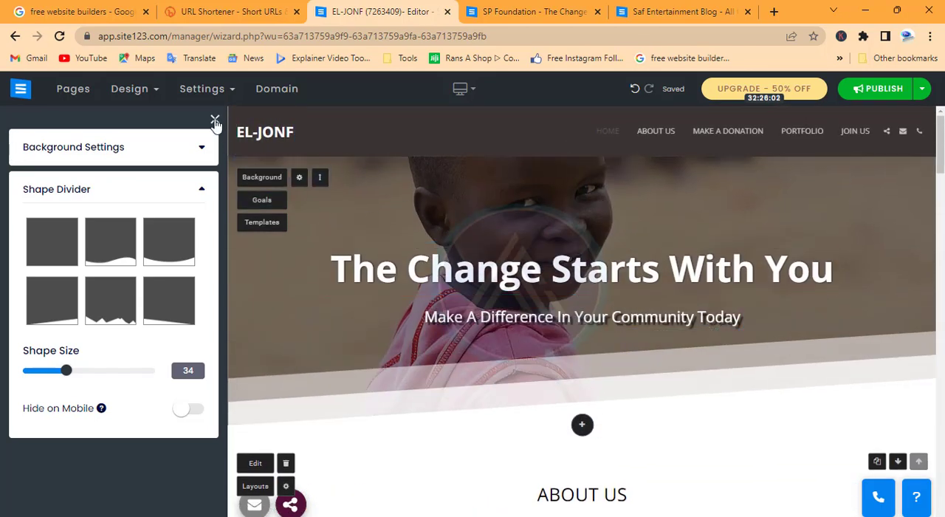
mouse_move(111, 89)
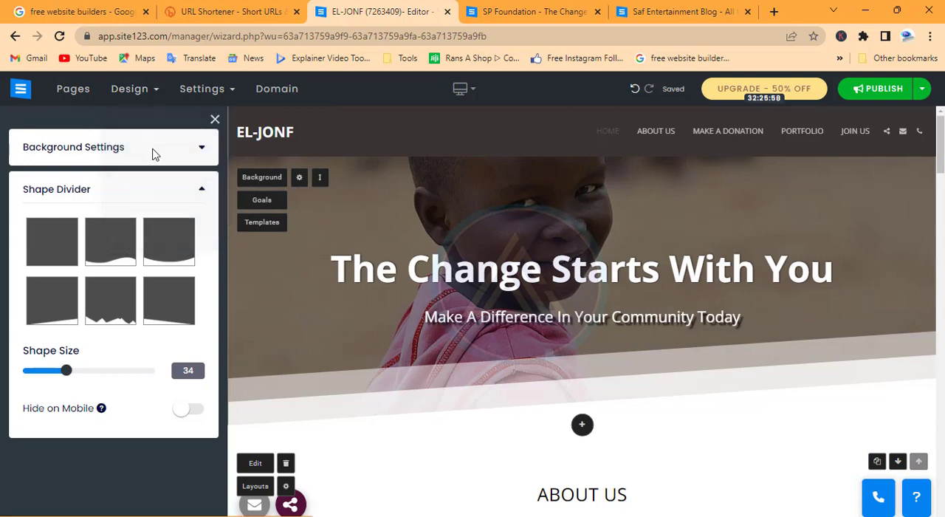
click(406, 348)
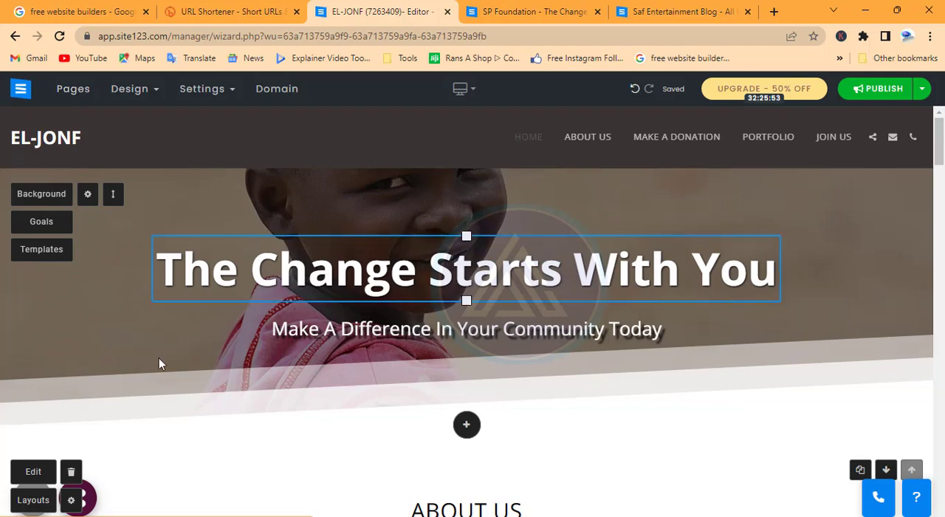
Look over the homepage's About Us, donation, portfolio and blog sections, the page list and the new-page templates without adding a page.
scroll(164, 406, down, 2)
scroll(540, 329, down, 3)
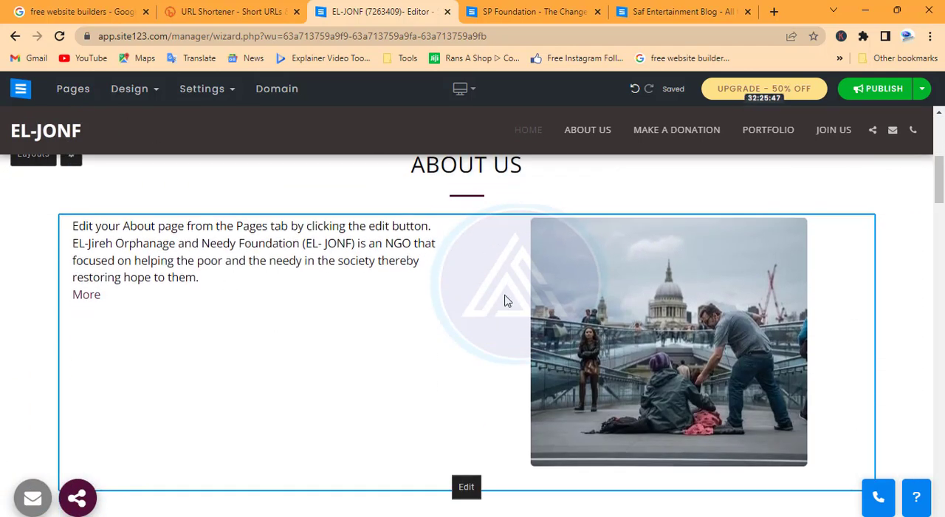
scroll(507, 301, down, 5)
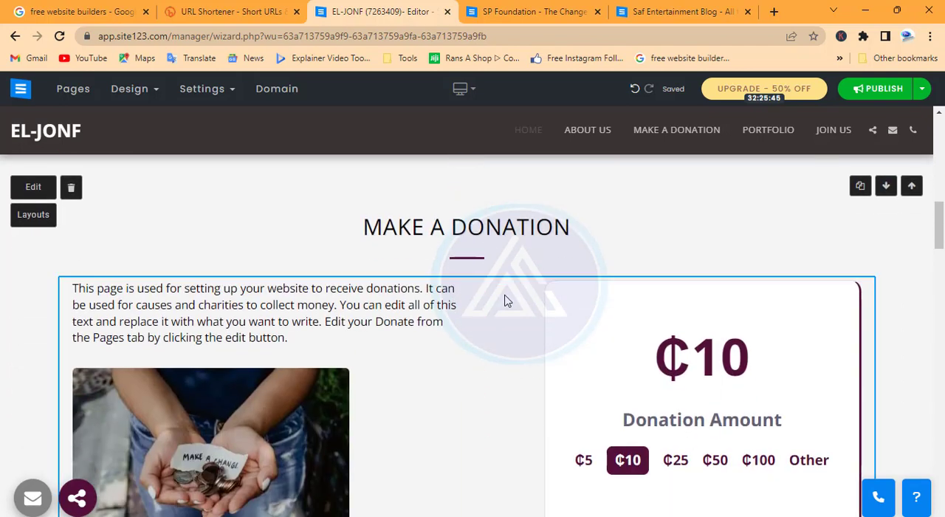
scroll(507, 300, up, 2)
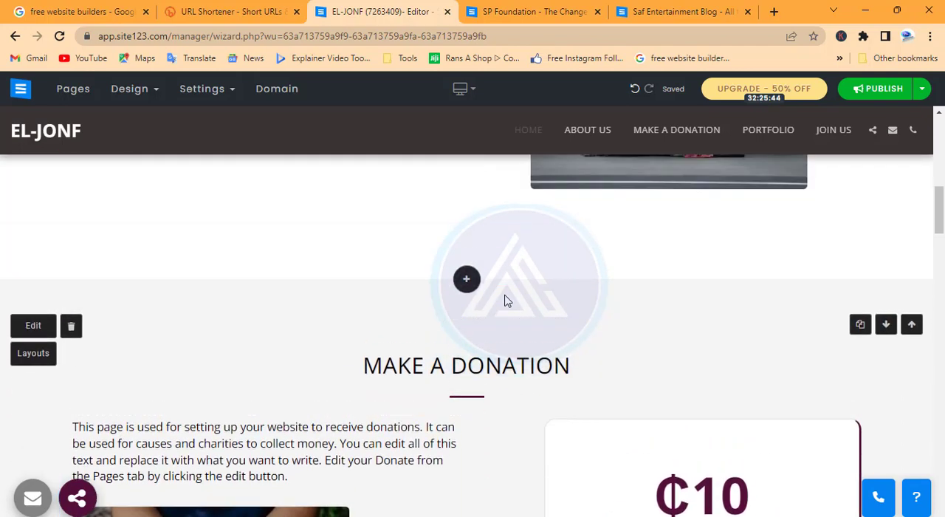
click(74, 90)
scroll(553, 314, down, 15)
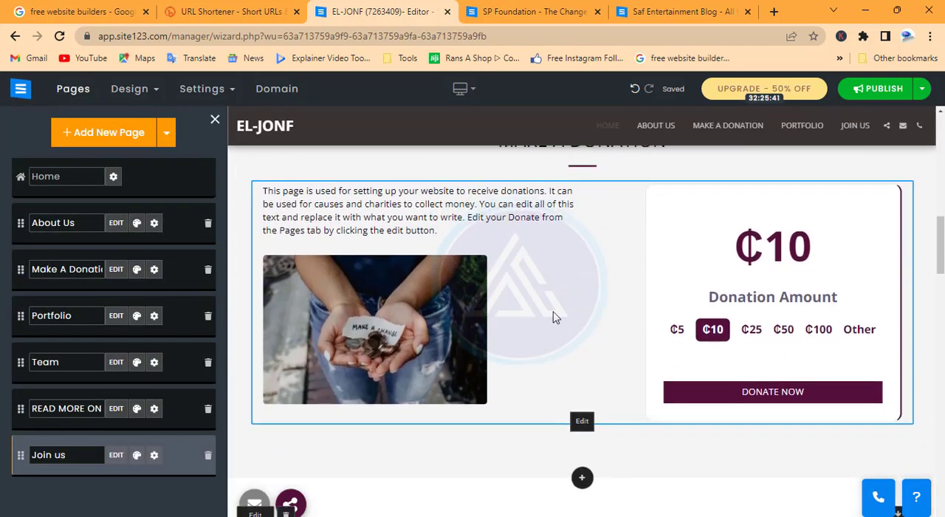
scroll(555, 317, down, 10)
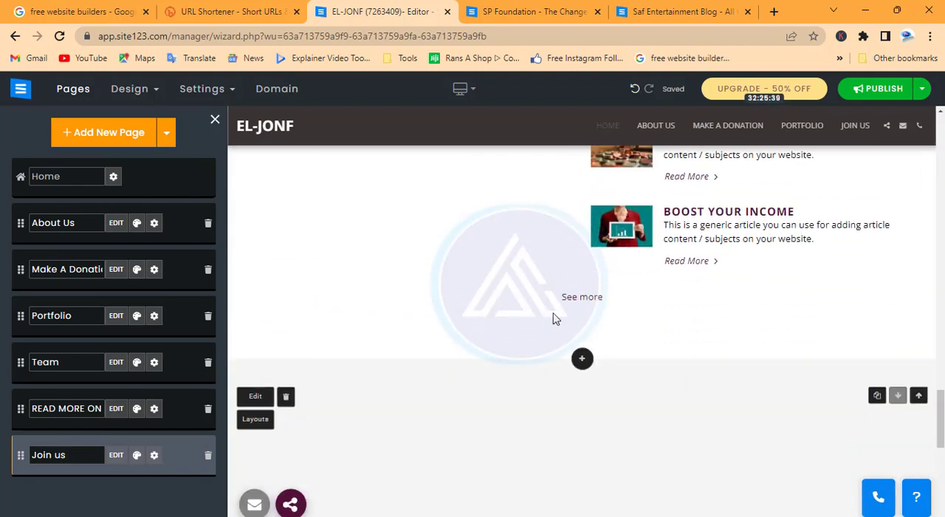
scroll(555, 317, up, 5)
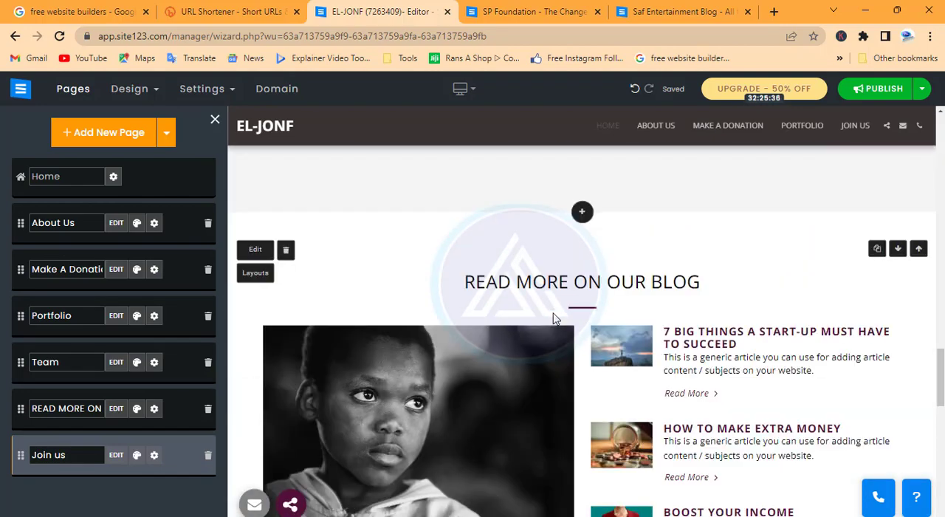
scroll(468, 327, up, 10)
scroll(613, 341, up, 6)
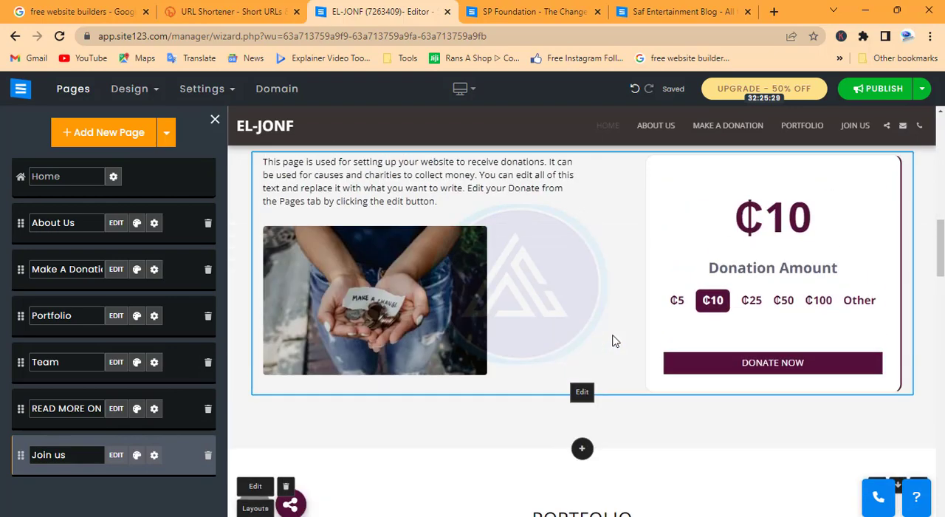
scroll(614, 340, down, 2)
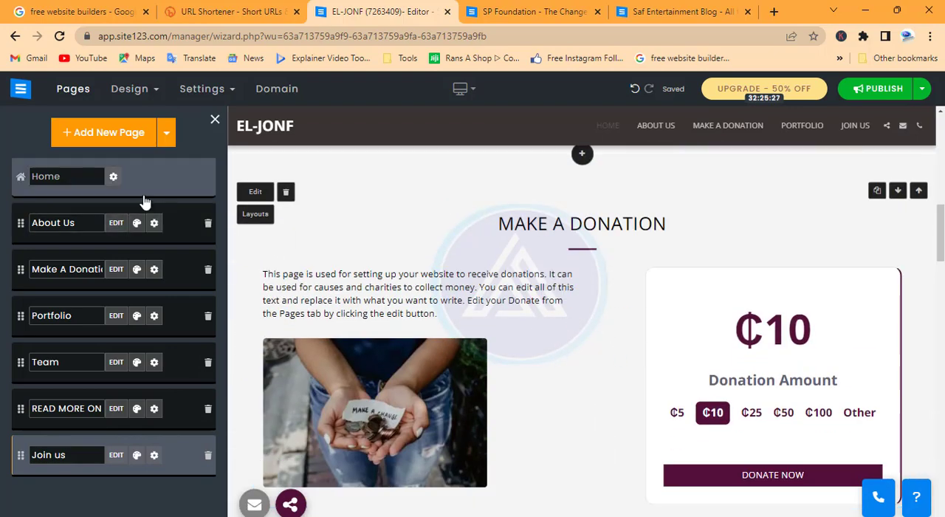
click(112, 133)
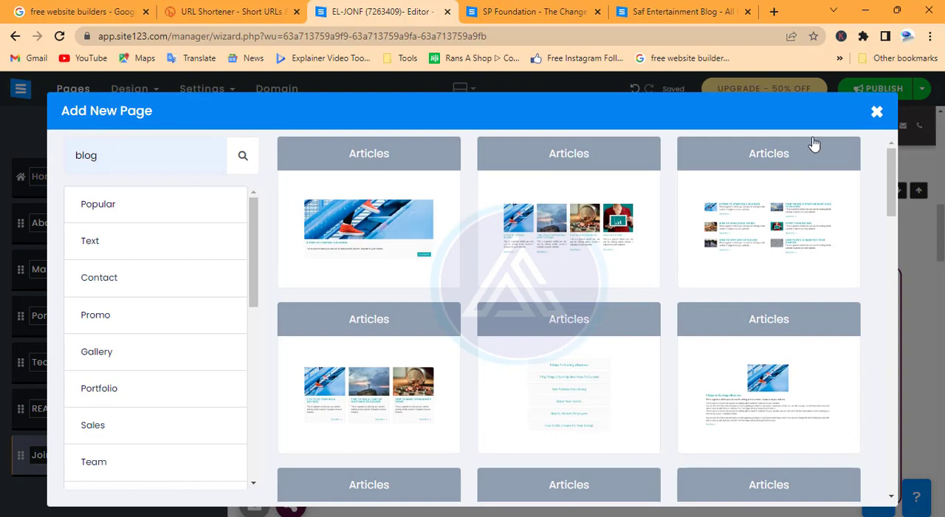
click(878, 113)
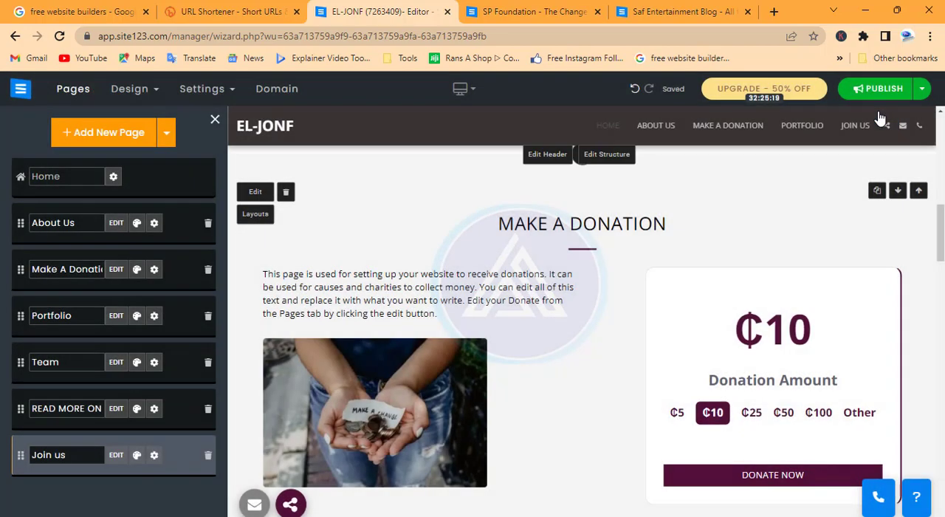
Publish the website's changes and confirm the publication.
scroll(565, 279, up, 5)
scroll(565, 280, up, 2)
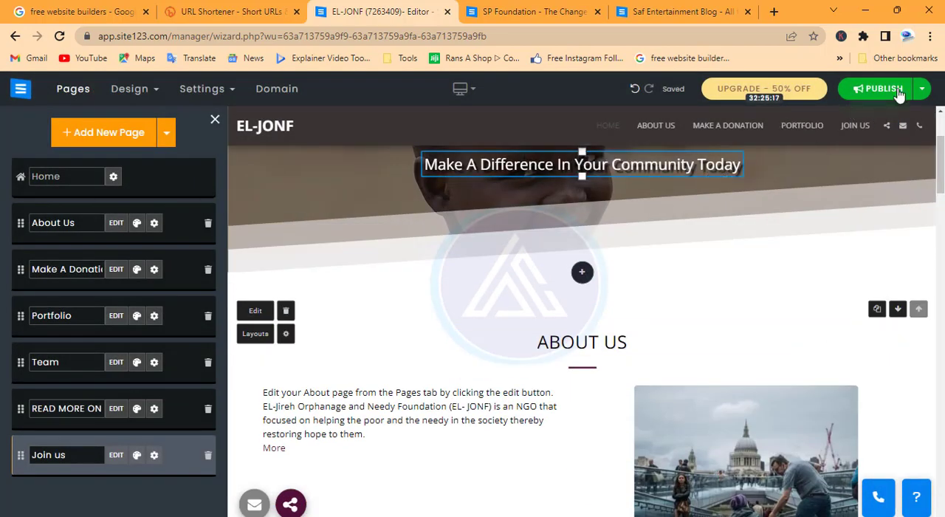
click(879, 89)
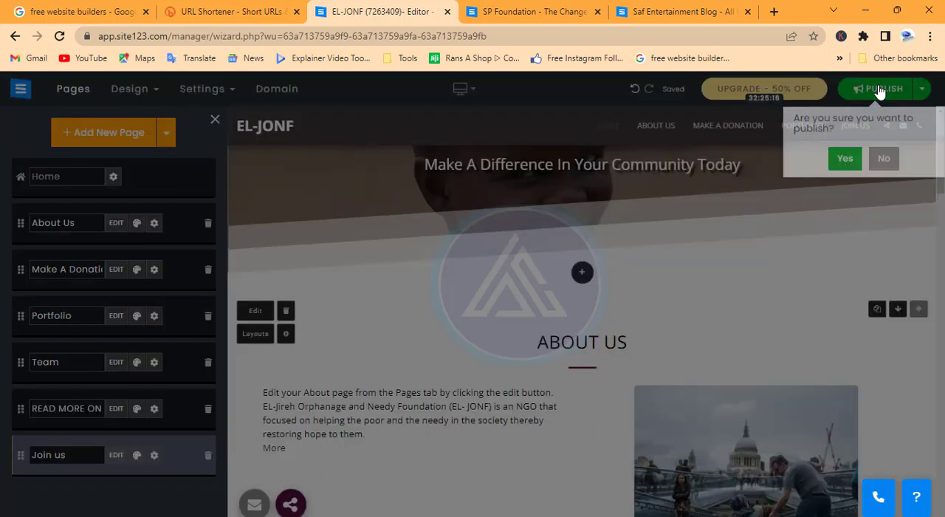
click(845, 158)
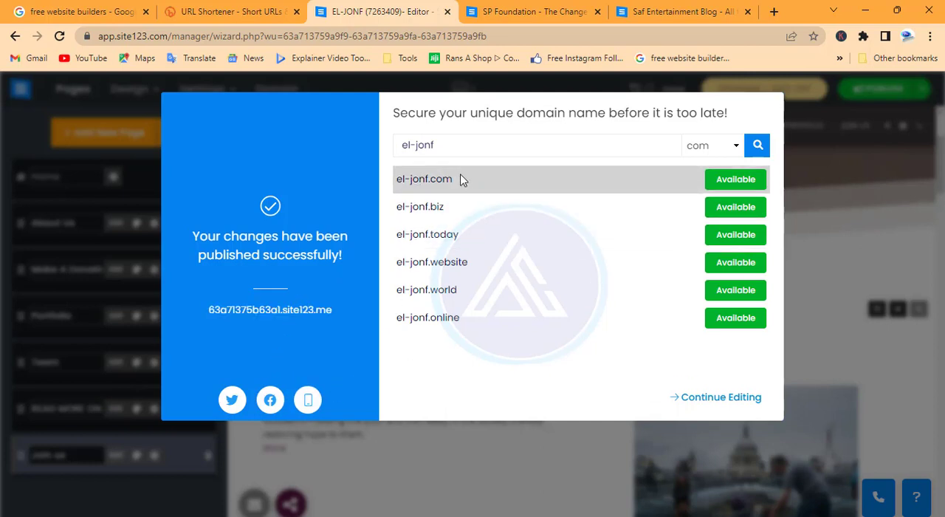
Copy the published site's link address and open 63a71375b63a1.site123.me in its own tab.
right_click(291, 316)
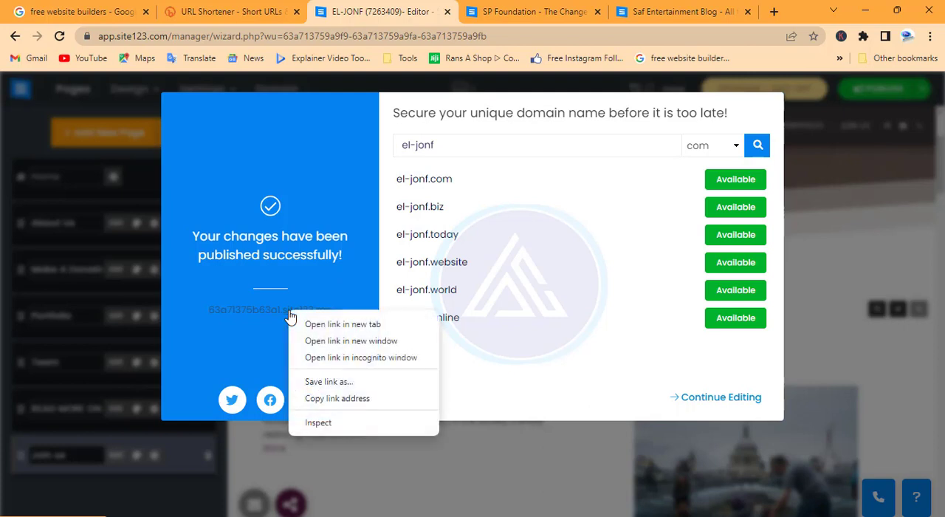
click(319, 395)
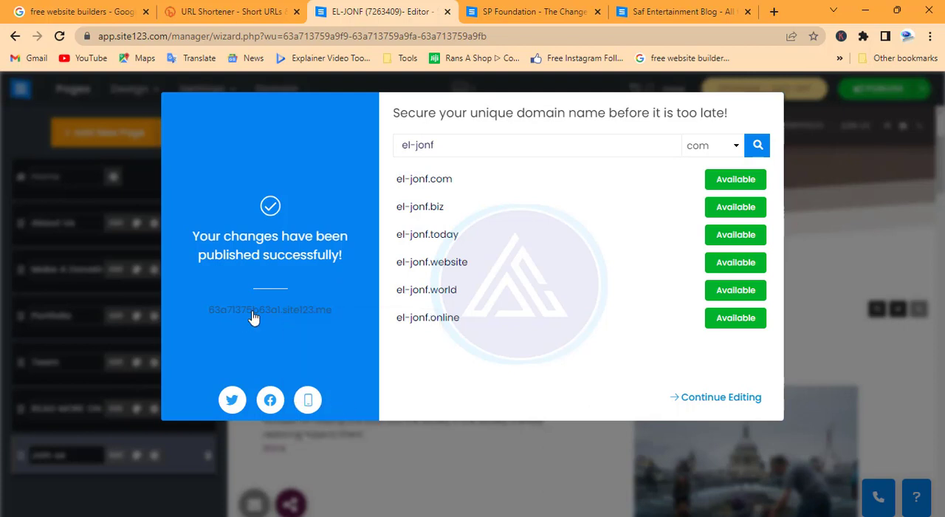
click(268, 315)
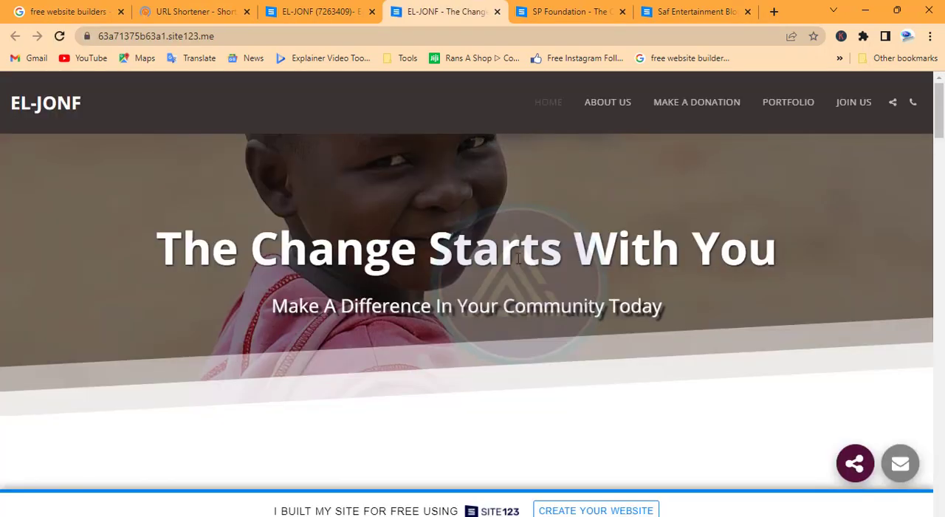
Check the published homepage header and About Us section, follow its More link, look over the linked blog and return to the EL-JONF site.
scroll(519, 259, down, 4)
scroll(518, 259, up, 4)
scroll(519, 258, down, 4)
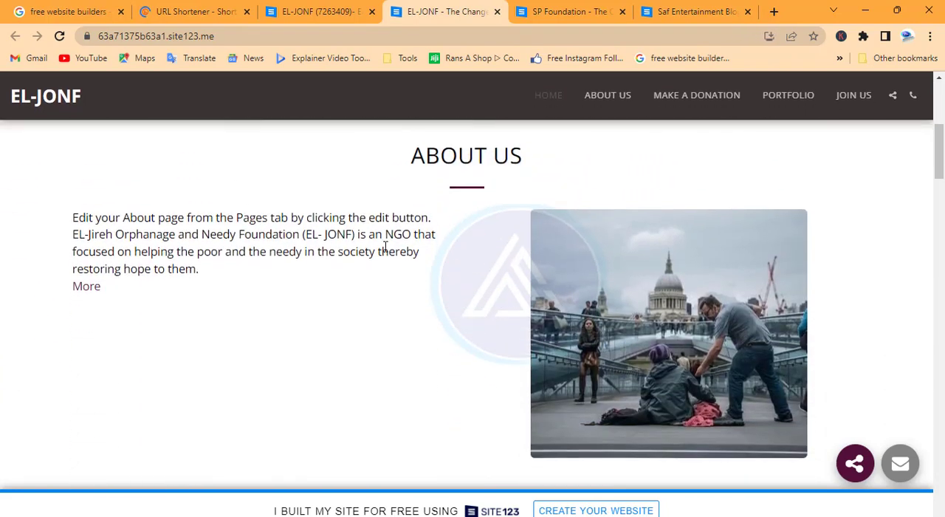
scroll(436, 311, down, 1)
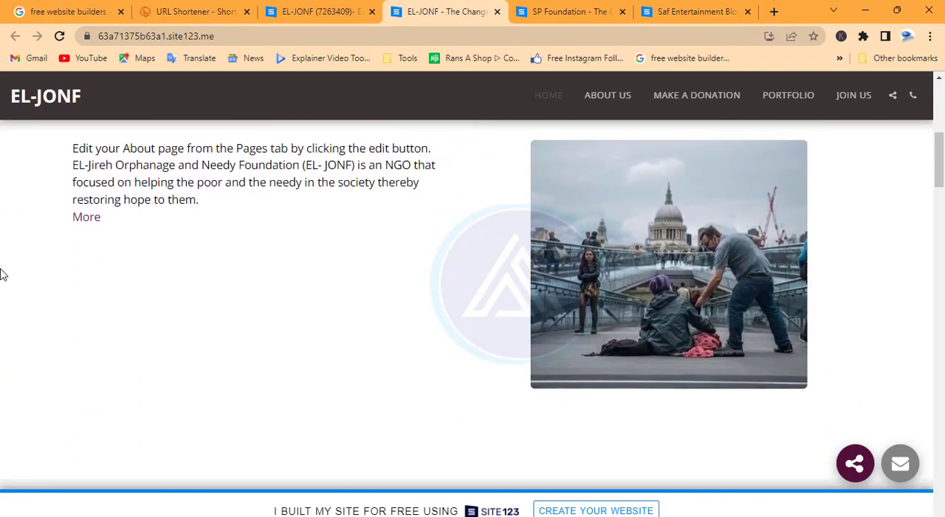
click(85, 217)
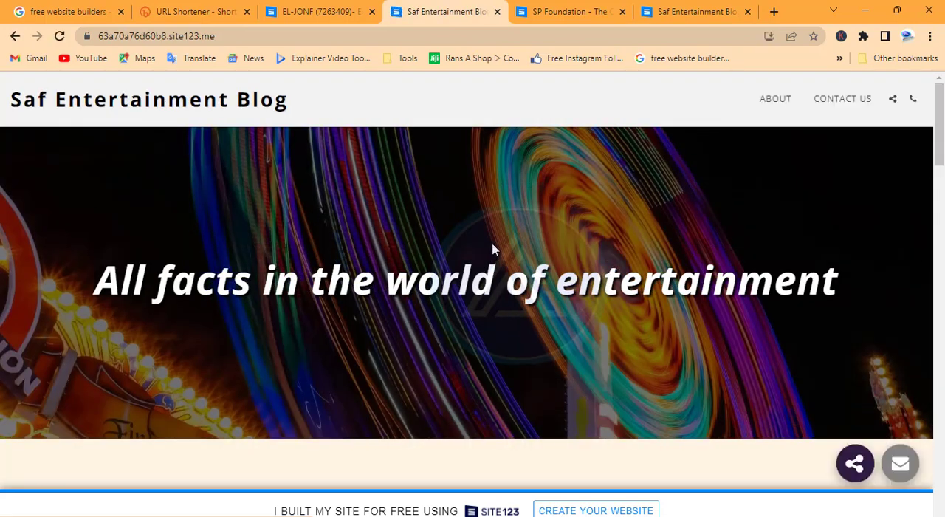
scroll(493, 249, down, 3)
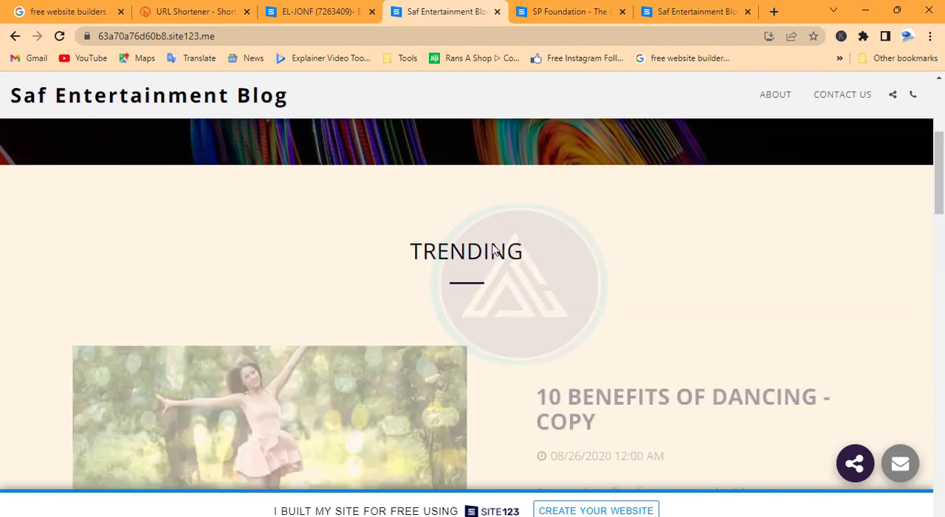
scroll(493, 250, up, 3)
scroll(492, 250, down, 5)
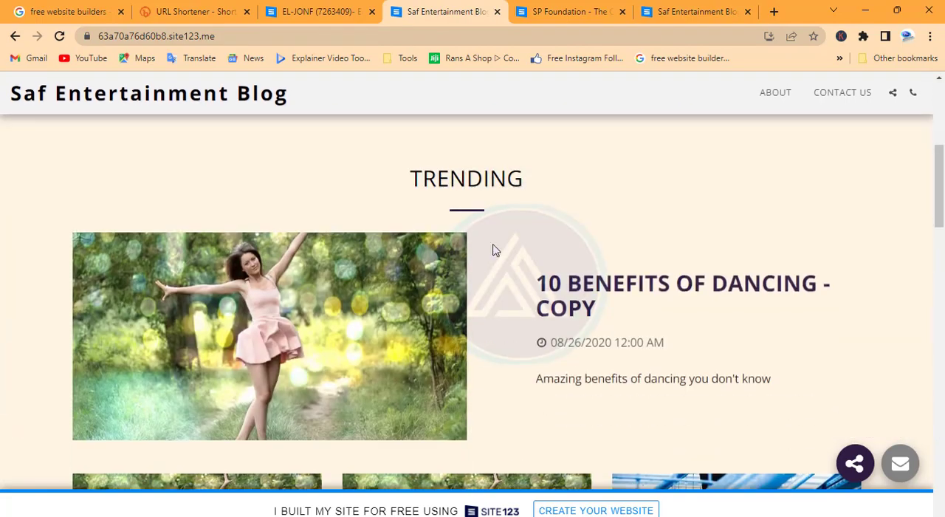
scroll(492, 250, up, 5)
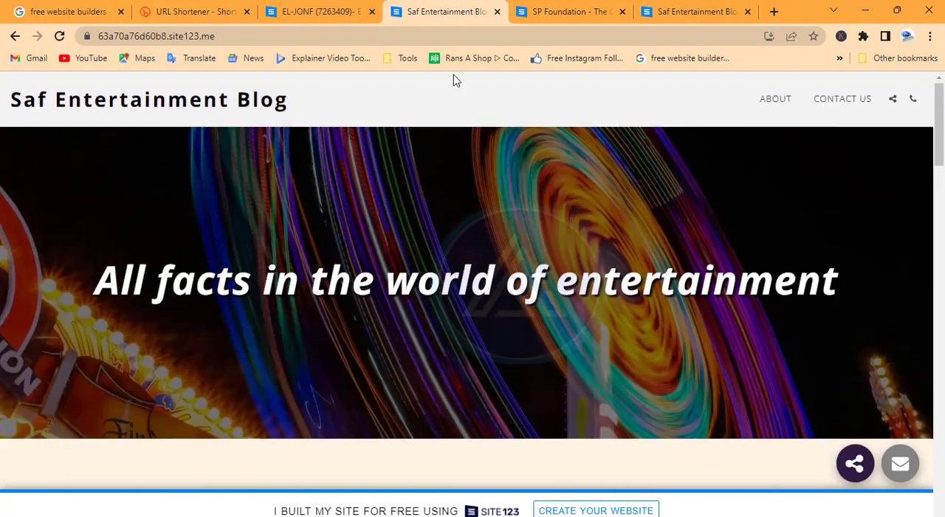
click(15, 35)
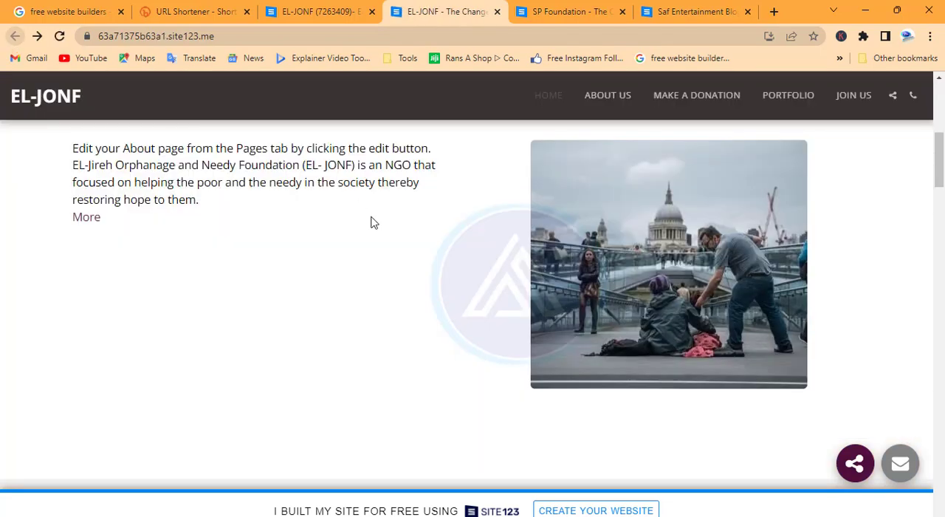
Look over the live homepage's donation, portfolio, team, blog and map sections down to the footer.
scroll(393, 292, down, 2)
scroll(394, 293, down, 3)
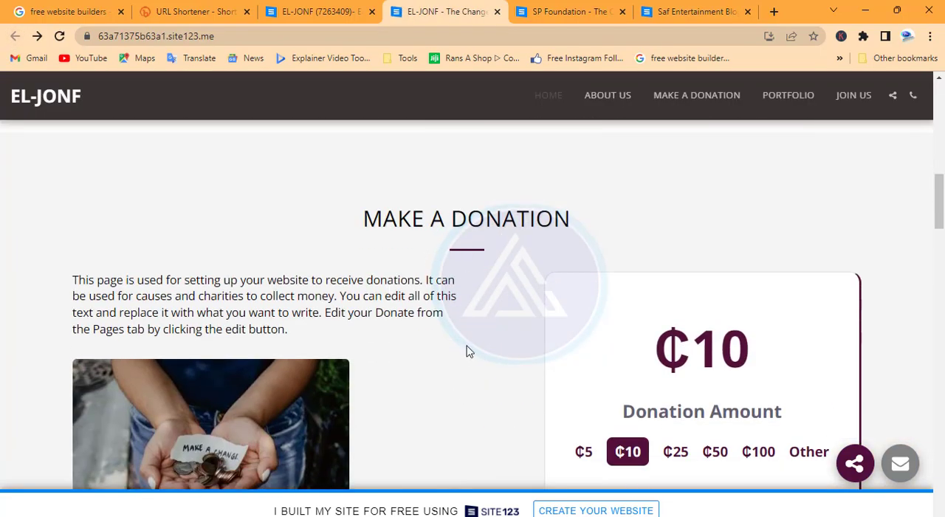
scroll(467, 352, down, 2)
scroll(578, 375, down, 5)
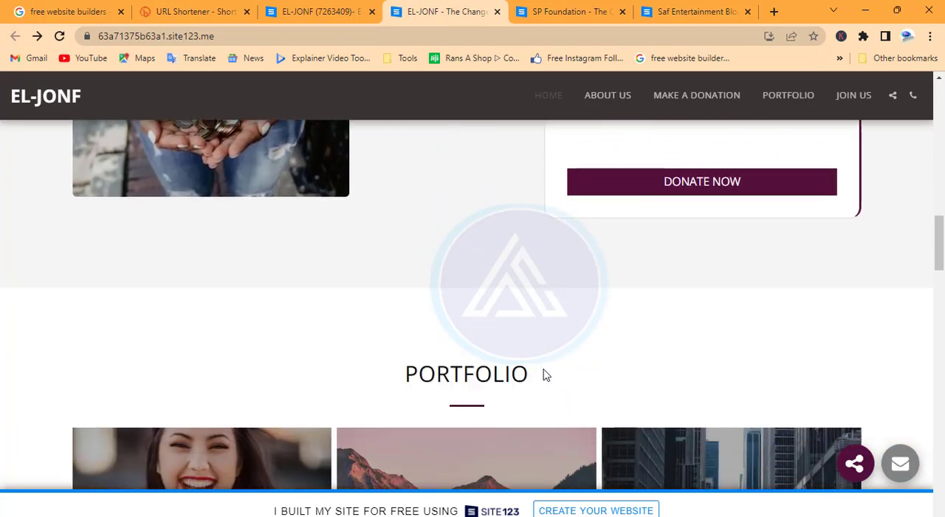
scroll(239, 382, down, 7)
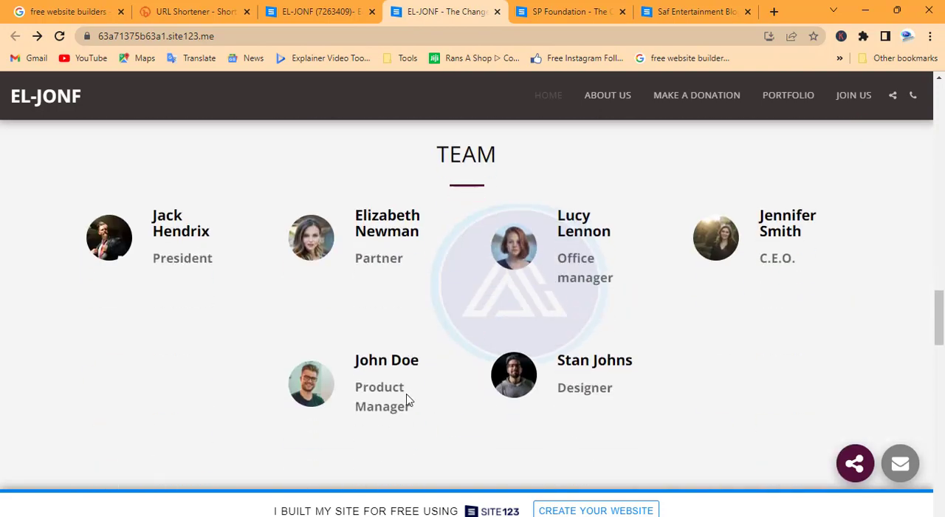
scroll(423, 347, down, 11)
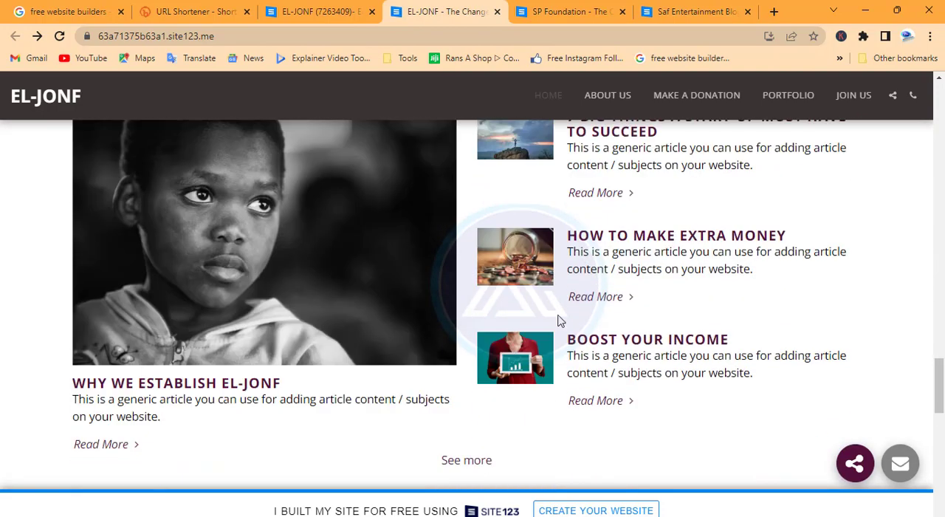
scroll(558, 317, down, 8)
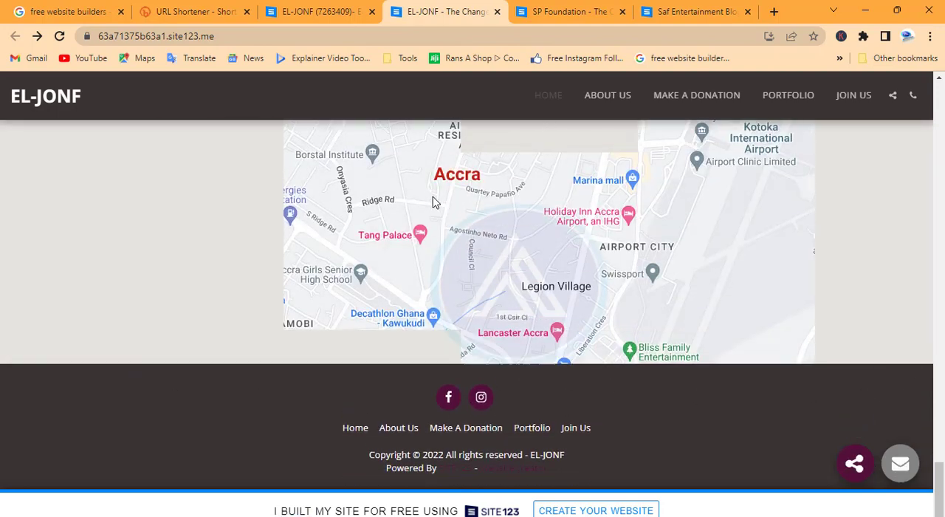
scroll(436, 184, up, 10)
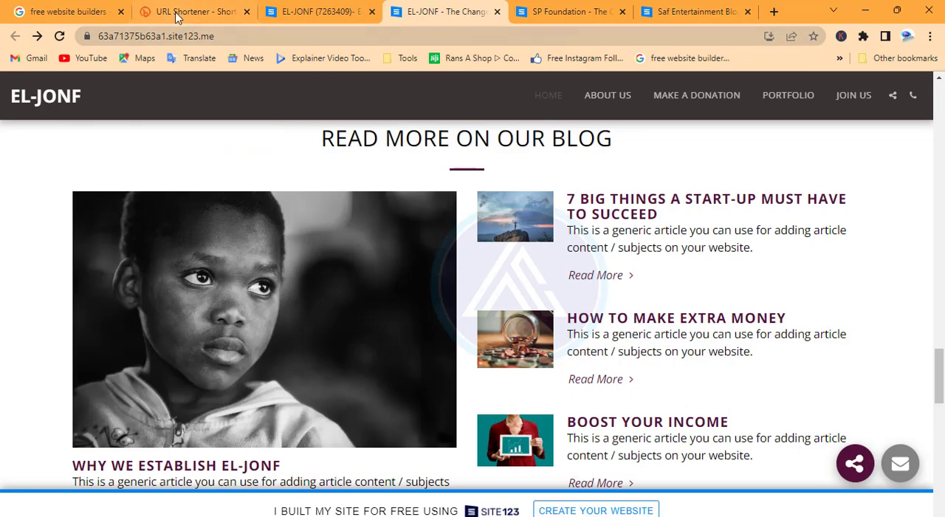
click(176, 17)
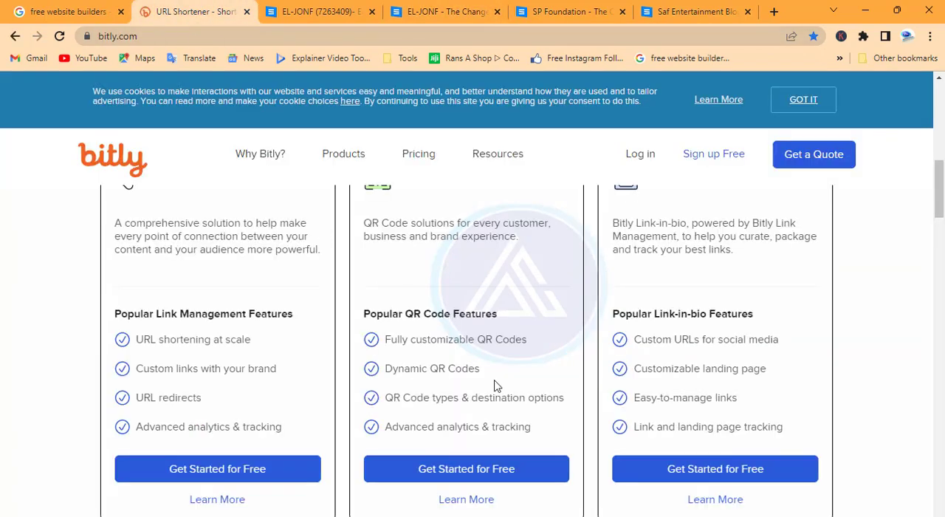
scroll(491, 376, down, 7)
scroll(486, 367, up, 3)
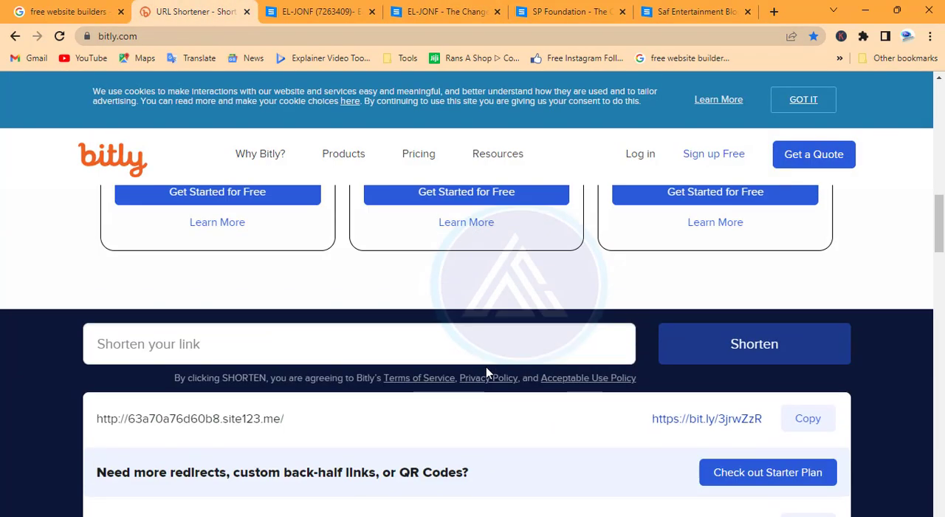
click(246, 336)
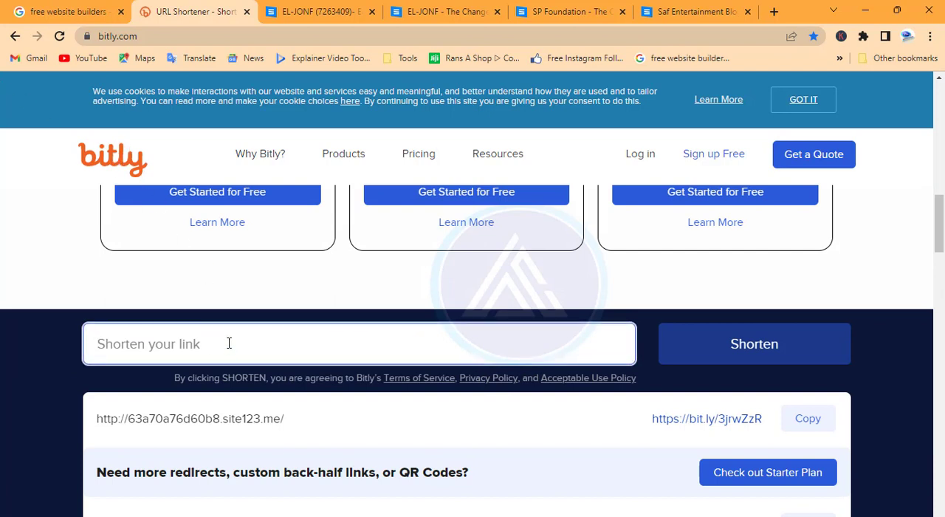
text(http://63a71375b63a1.site123.me/)
click(732, 344)
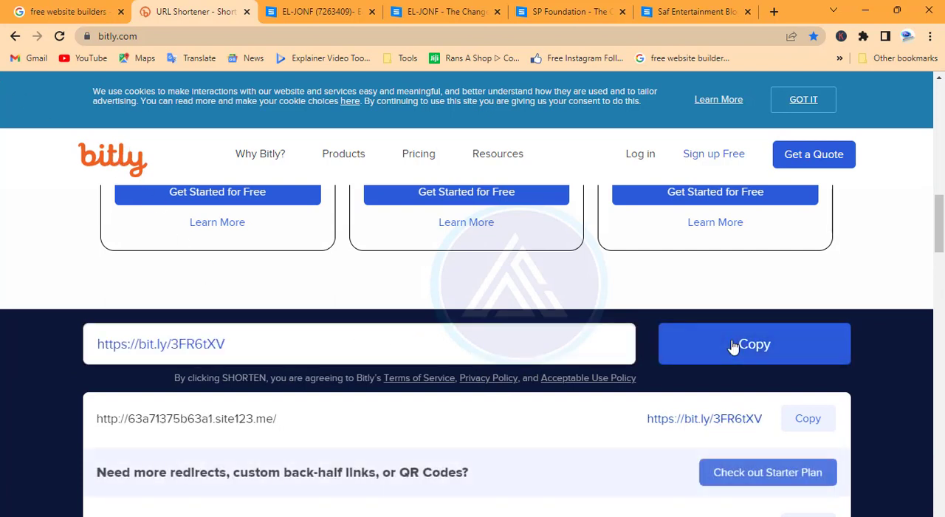
click(803, 419)
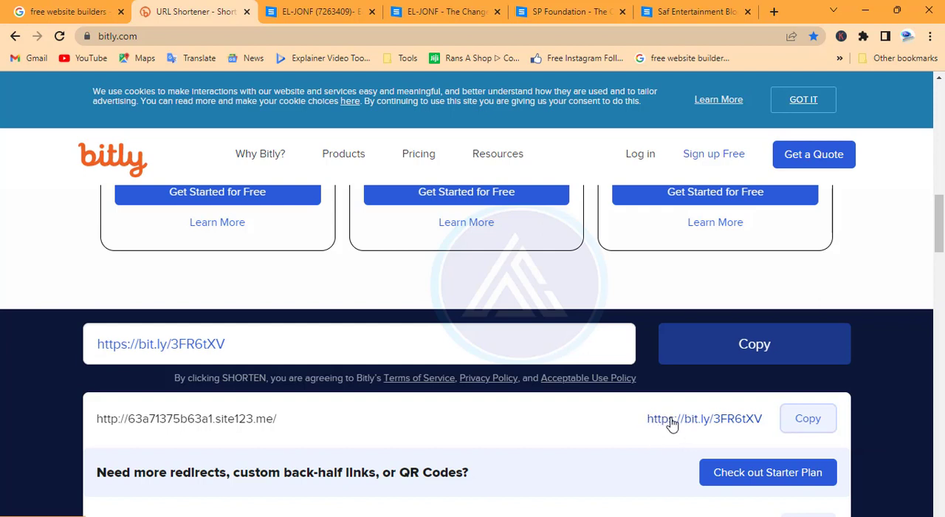
Open the short link bit.ly/3FR6tXV in the browser tab that holds the Saf Entertainment Blog.
click(689, 12)
click(623, 39)
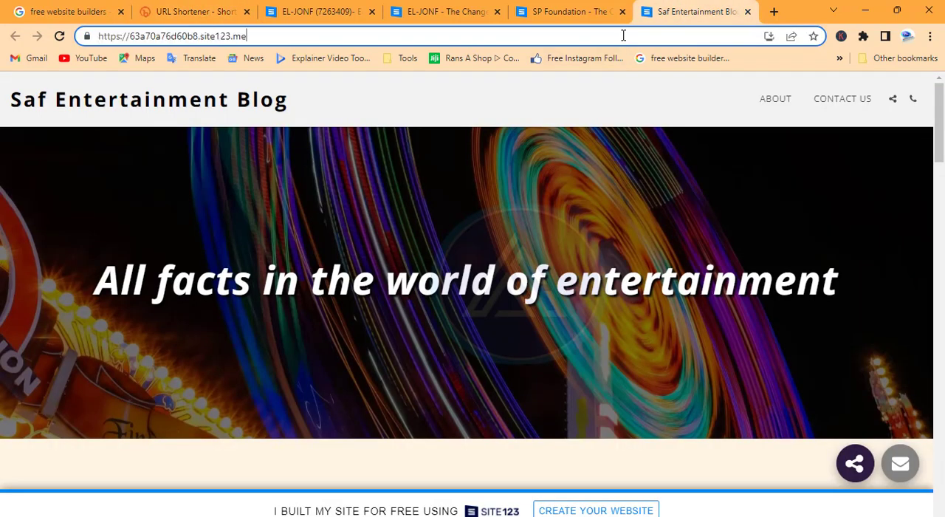
key(ctrl+a)
key(ctrl+v)
key(Return)
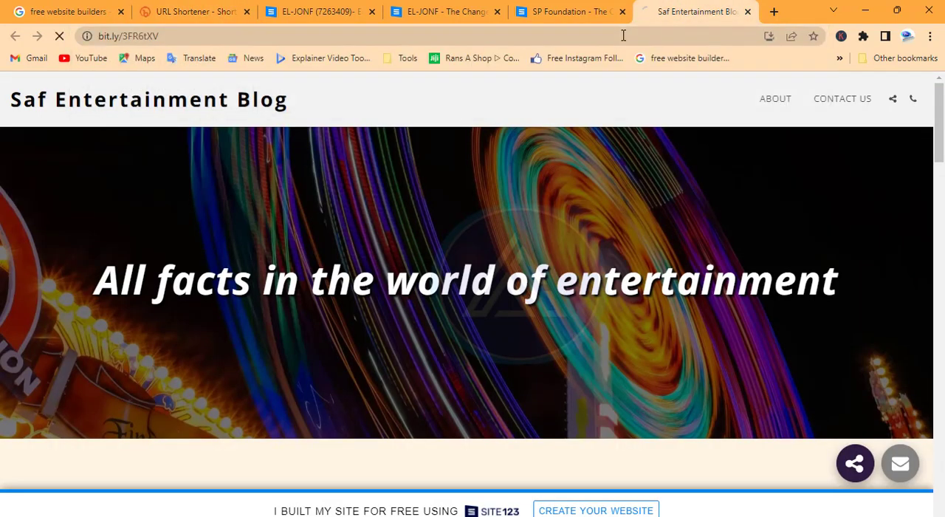
Return to the live EL-JONF site and look over its Team section again.
click(327, 12)
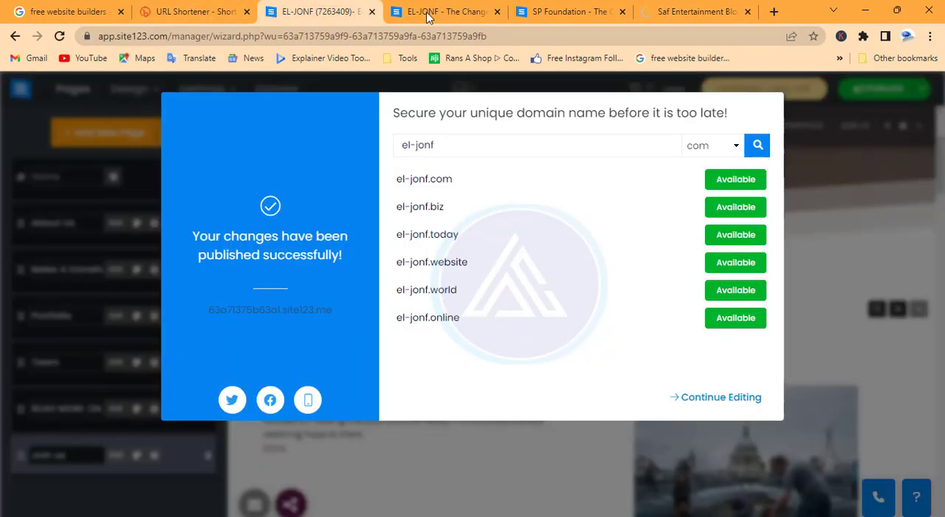
click(437, 19)
scroll(431, 221, down, 5)
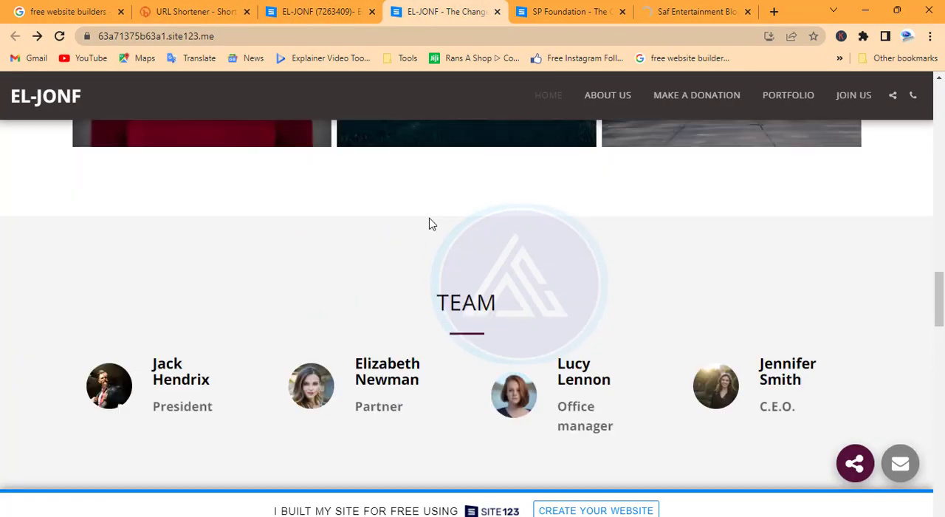
scroll(430, 222, up, 2)
Dismiss the publish confirmation in the EL-JONF editor by continuing editing, and return to the site's dashboard.
click(318, 12)
click(715, 398)
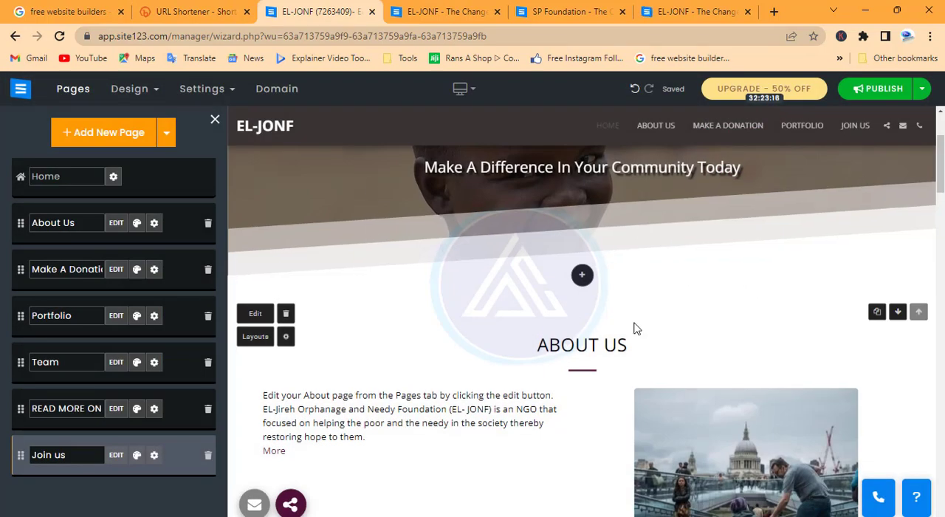
scroll(634, 325, up, 2)
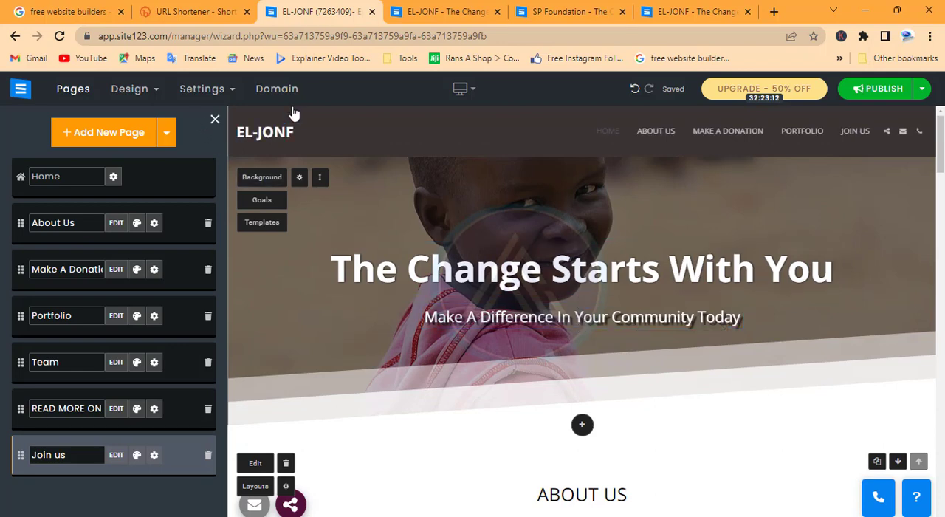
click(21, 89)
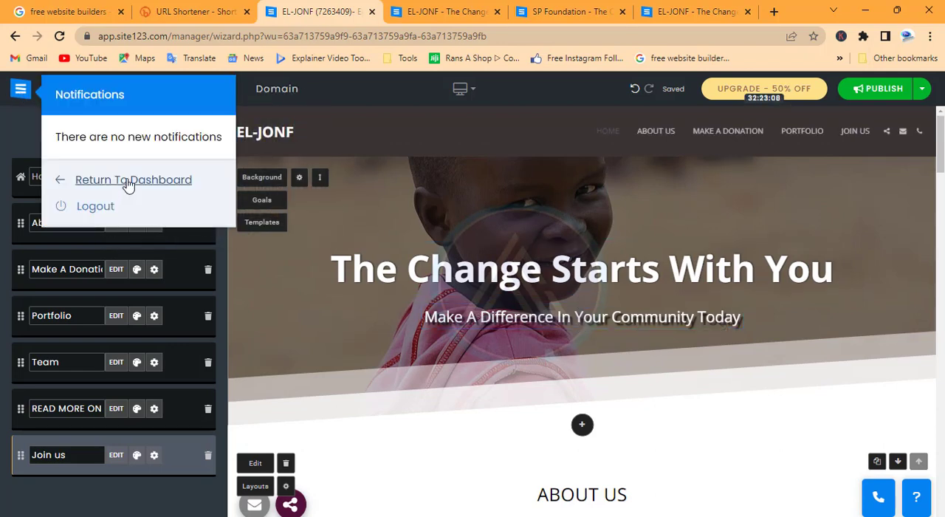
click(128, 183)
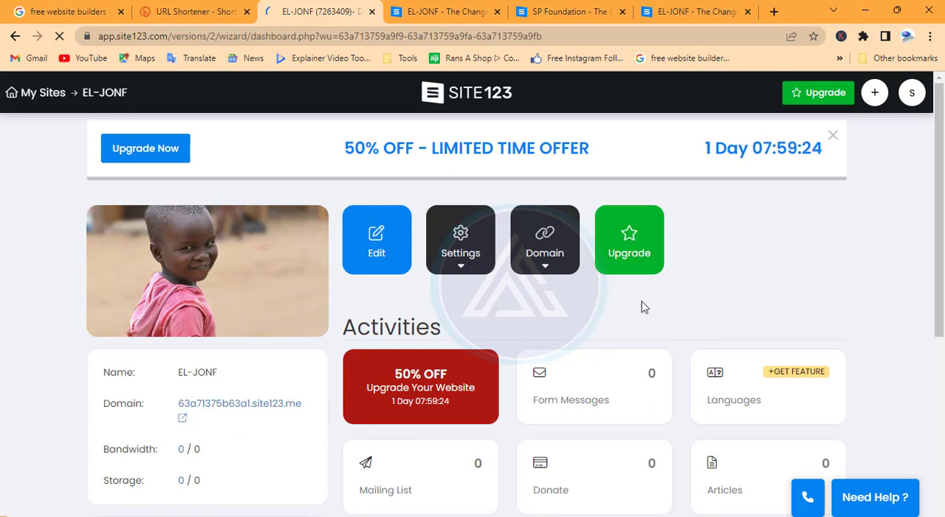
Examine the dashboard's domain, bandwidth and storage details, suggested domain and activity counters.
scroll(433, 354, down, 2)
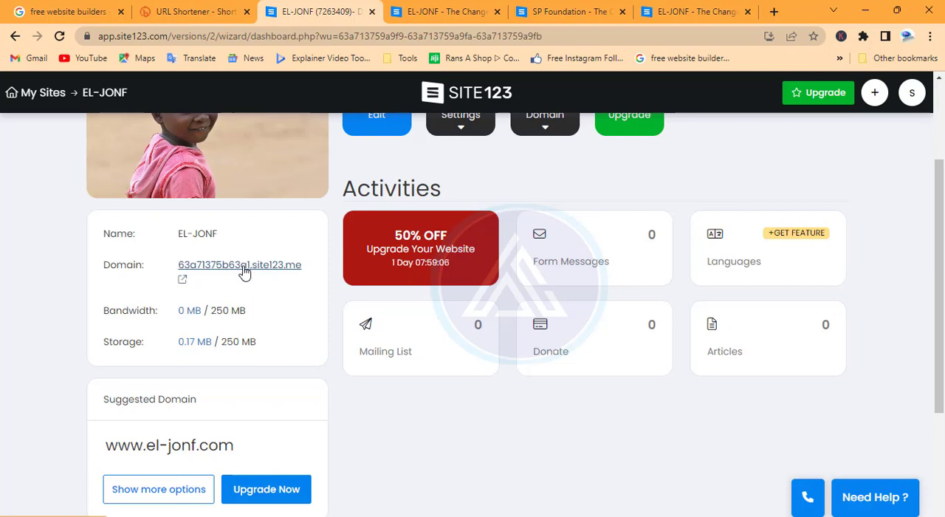
scroll(245, 272, down, 1)
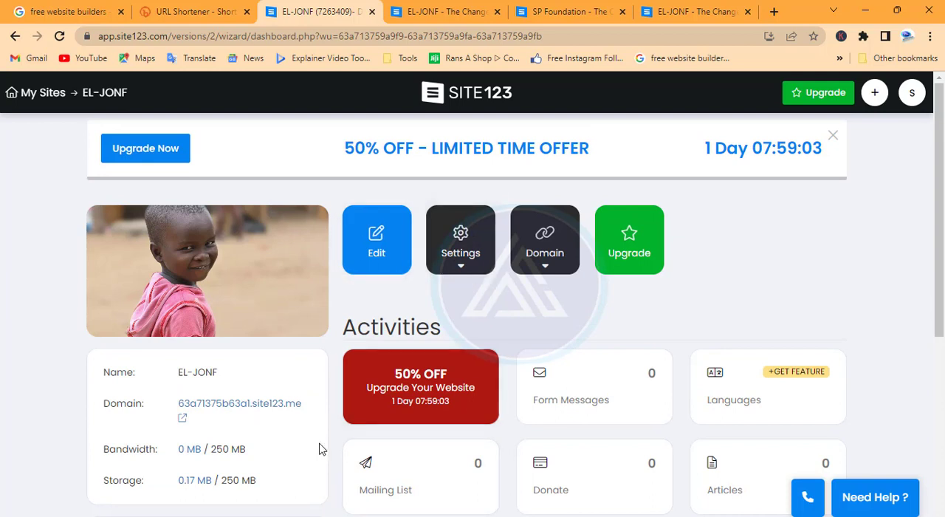
scroll(347, 435, down, 2)
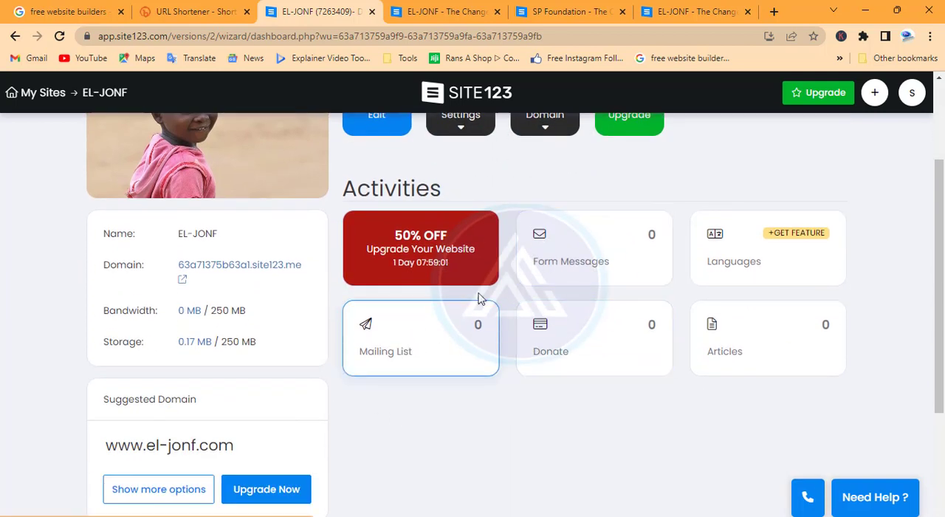
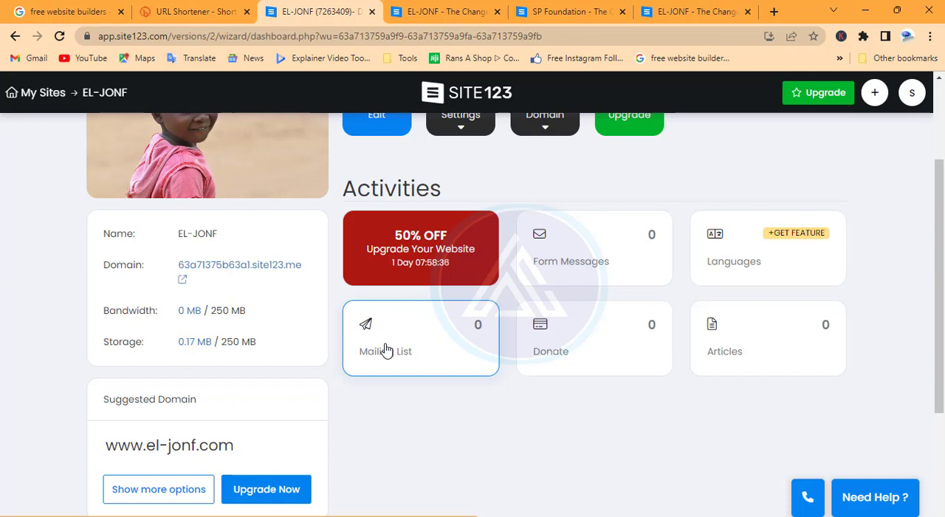
Switch to the live EL-JONF site and look over its home page from the banner through Make a Donation to the Portfolio section.
scroll(385, 350, up, 2)
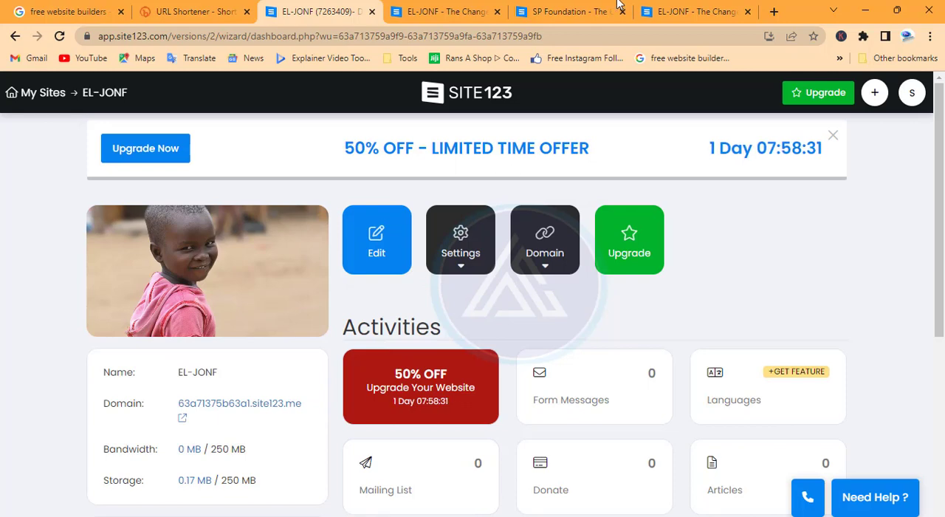
click(707, 11)
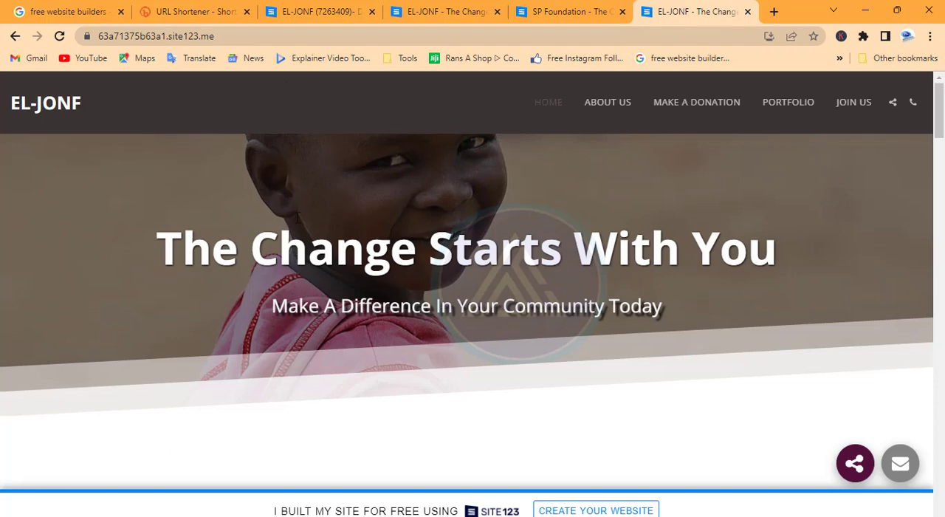
scroll(298, 218, down, 5)
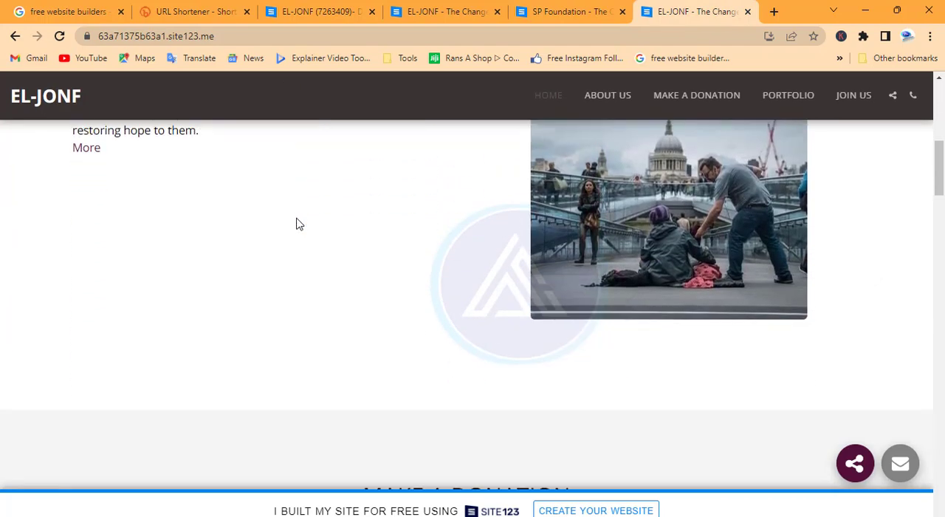
scroll(297, 223, down, 5)
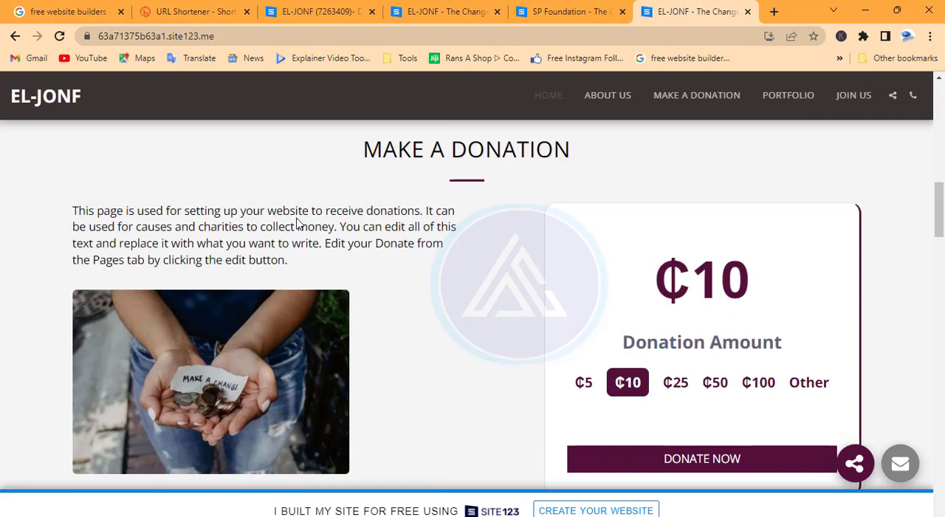
scroll(297, 223, down, 4)
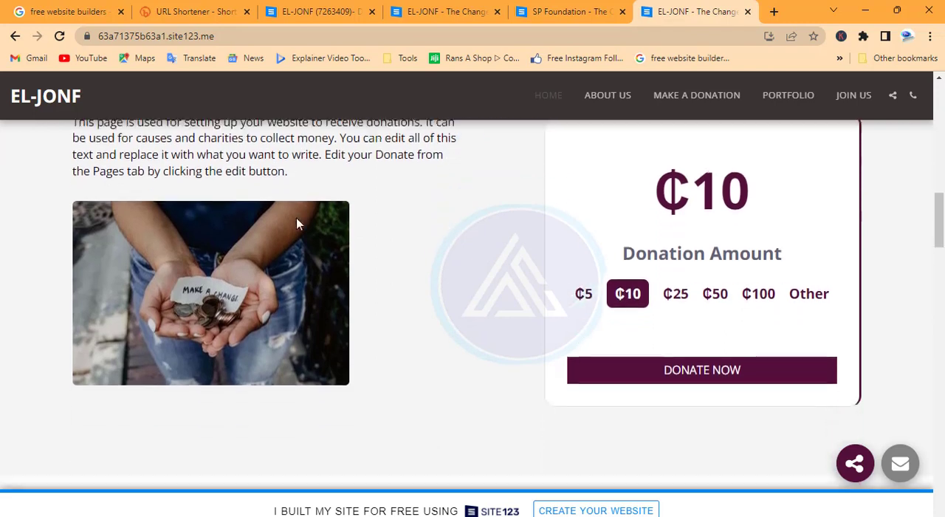
scroll(298, 224, down, 3)
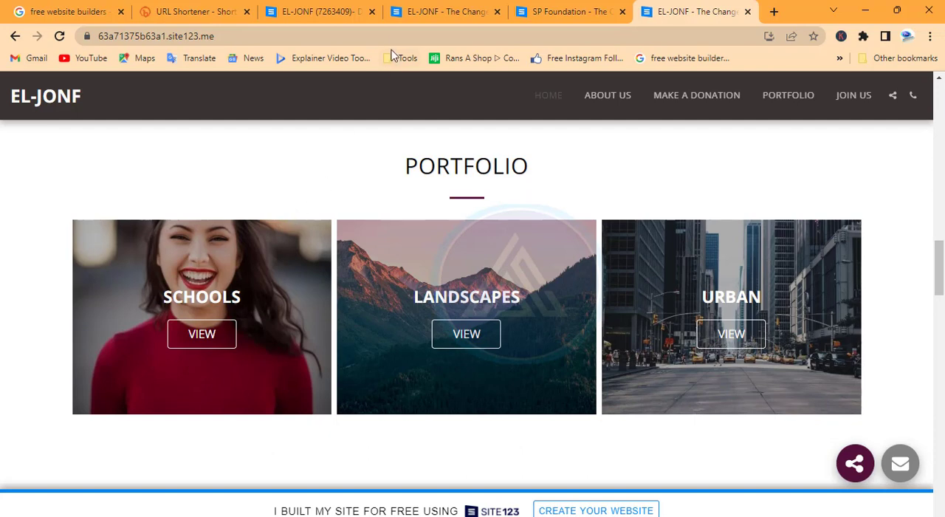
Return to the EL-JONF dashboard and review the site's domain, bandwidth and storage details once more.
click(421, 12)
click(320, 12)
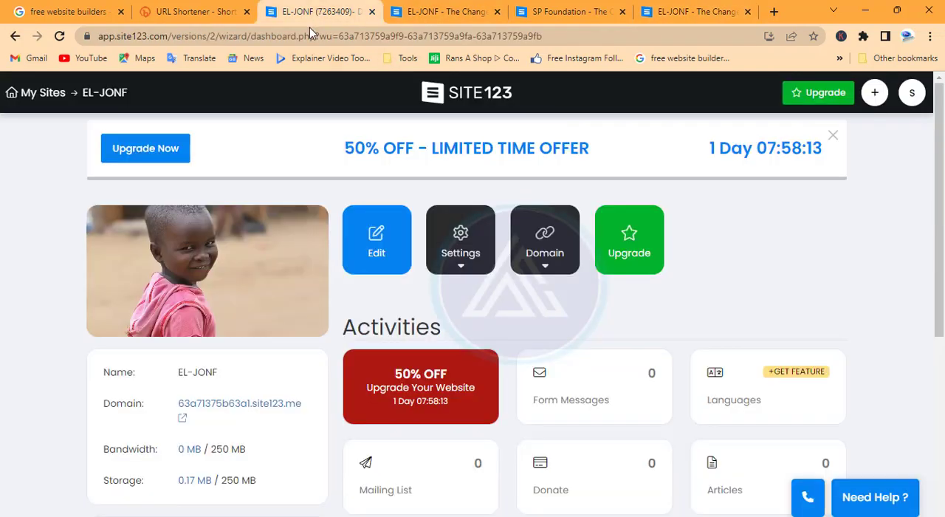
scroll(251, 406, down, 1)
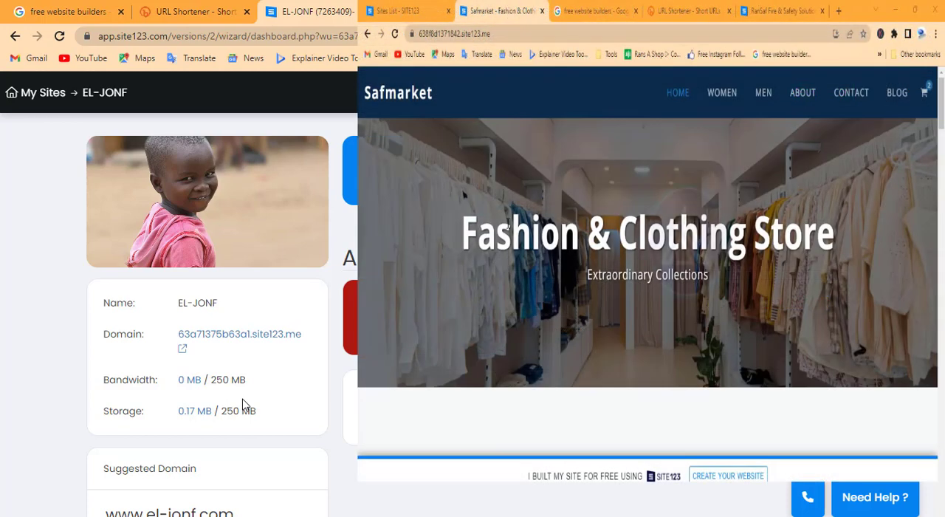
scroll(246, 406, up, 1)
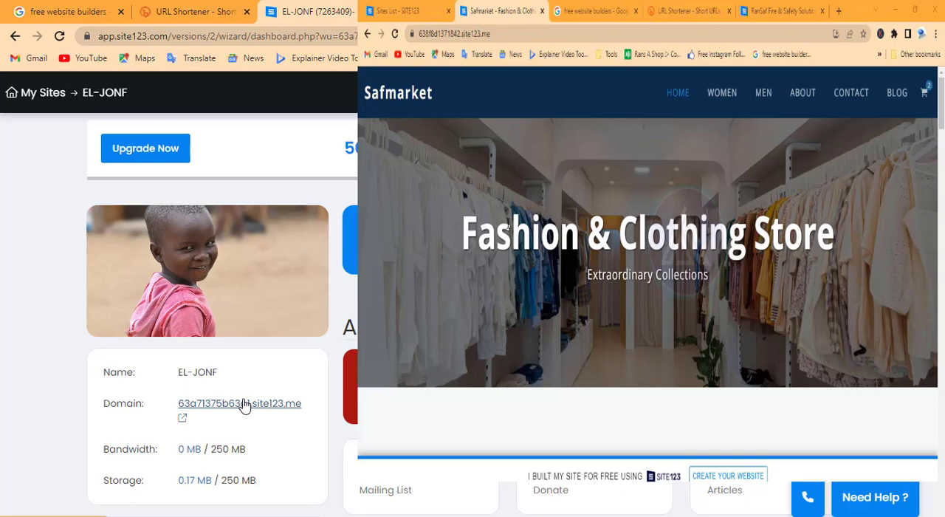